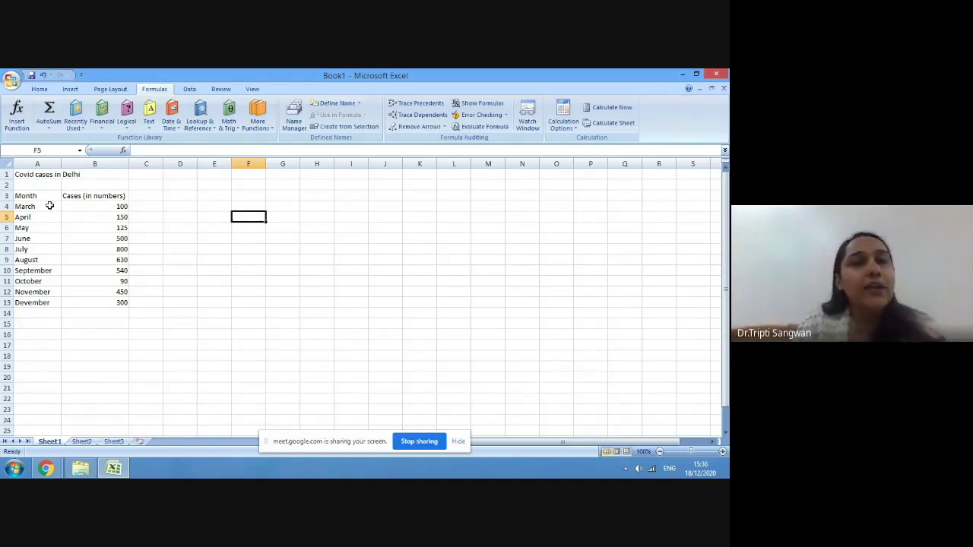
Step: Select the monthly Covid case table in A3:B13, including its headers
left_click(23, 196)
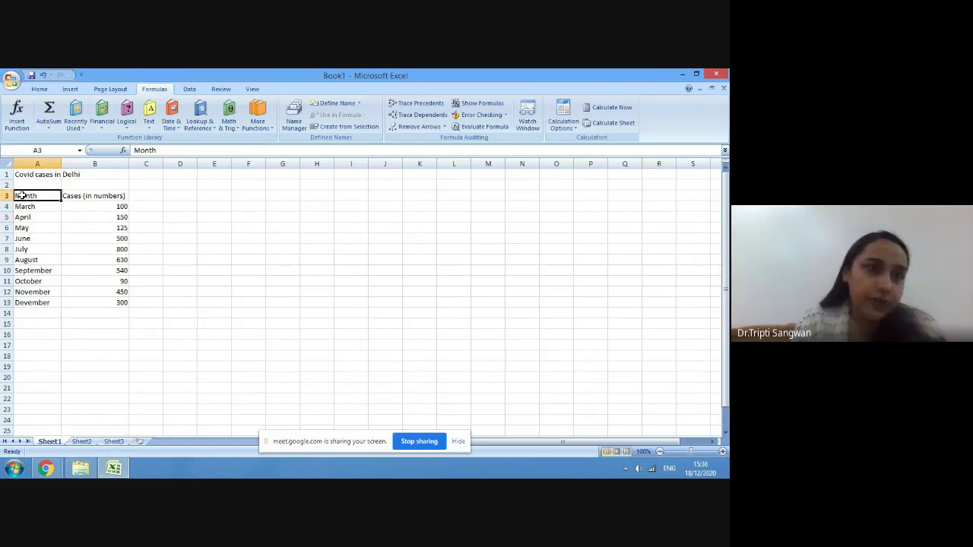
left_click_drag(23, 196, 82, 303)
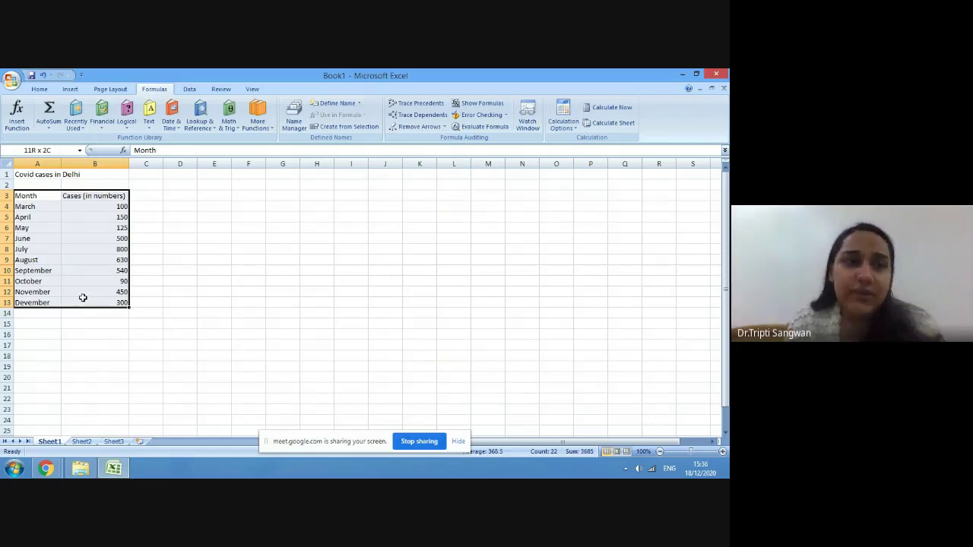
left_click_drag(83, 297, 83, 299)
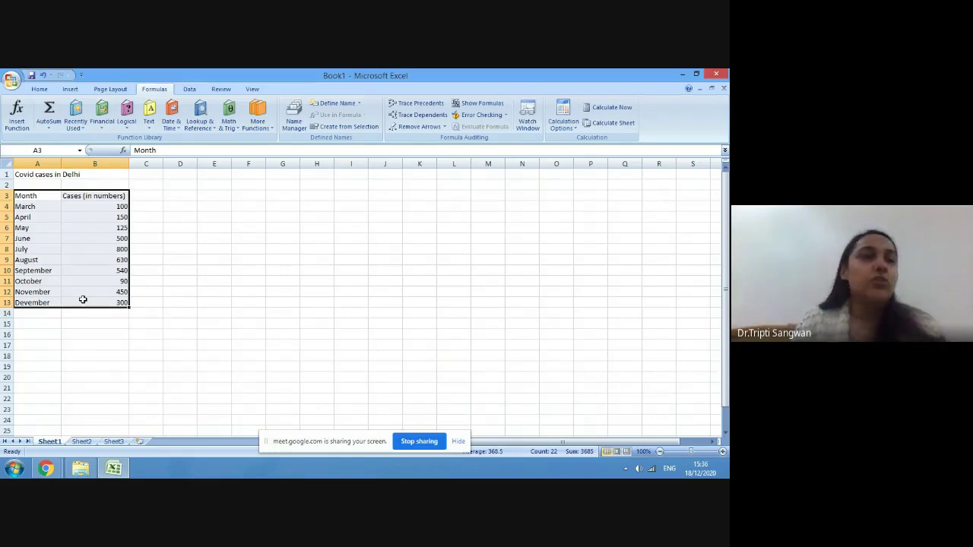
Step: Try a 2-D clustered column chart of the selected case data and delete it
left_click(76, 90)
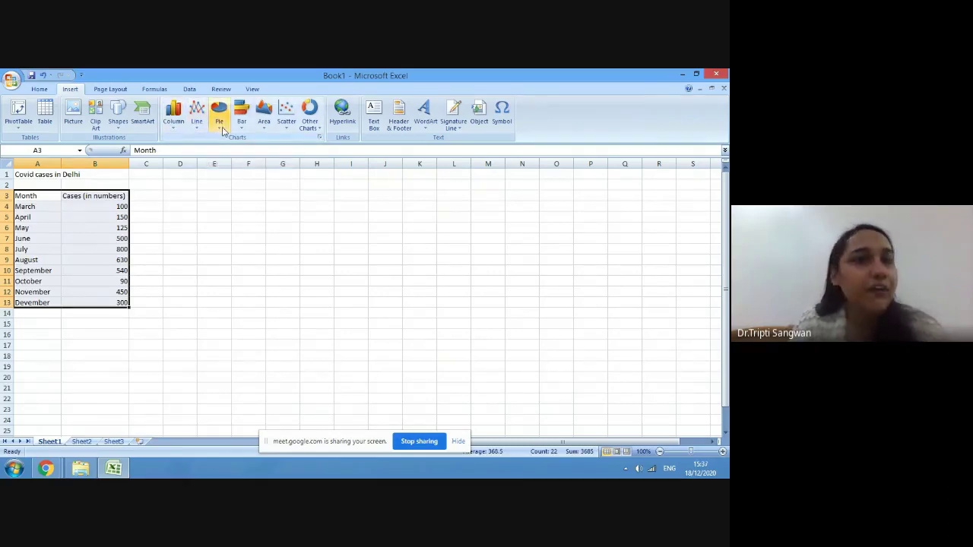
left_click(315, 127)
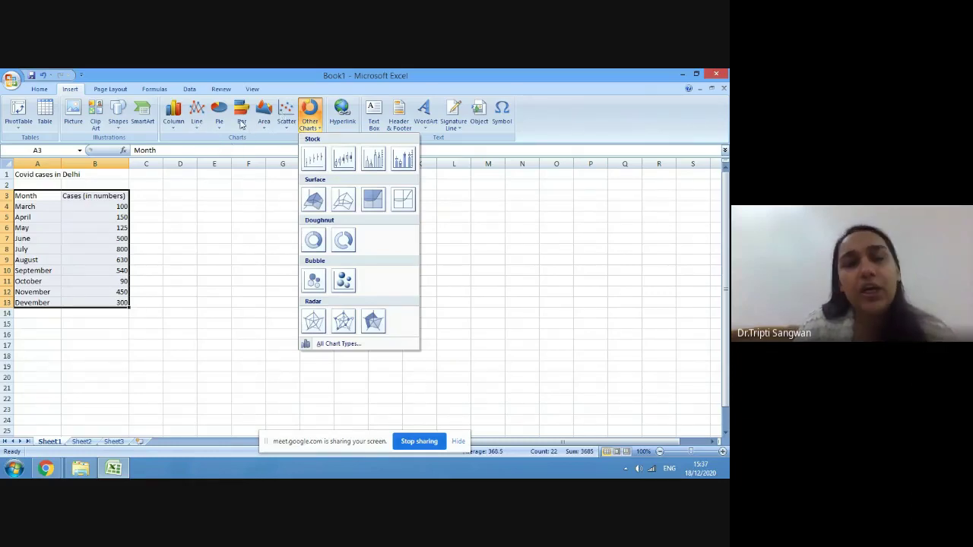
left_click(176, 126)
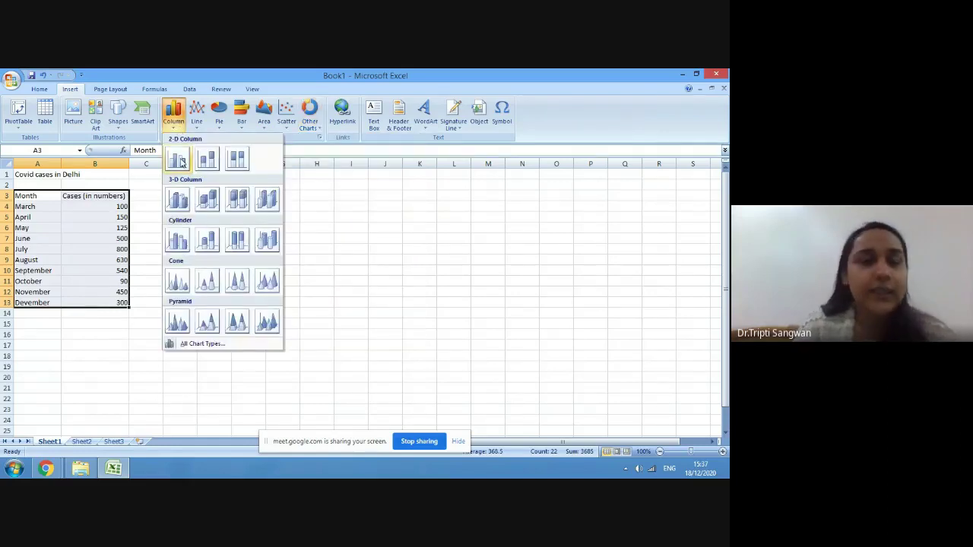
left_click(178, 159)
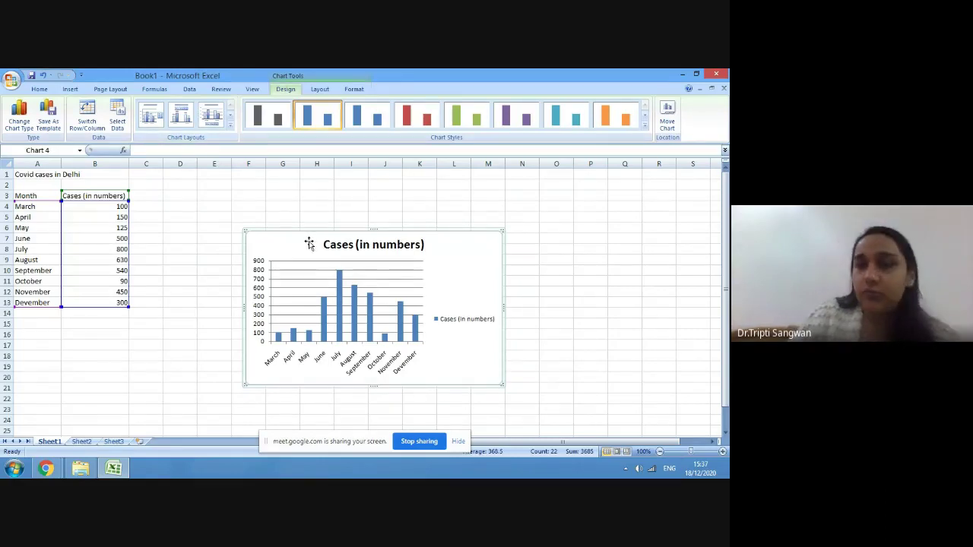
key("Delete")
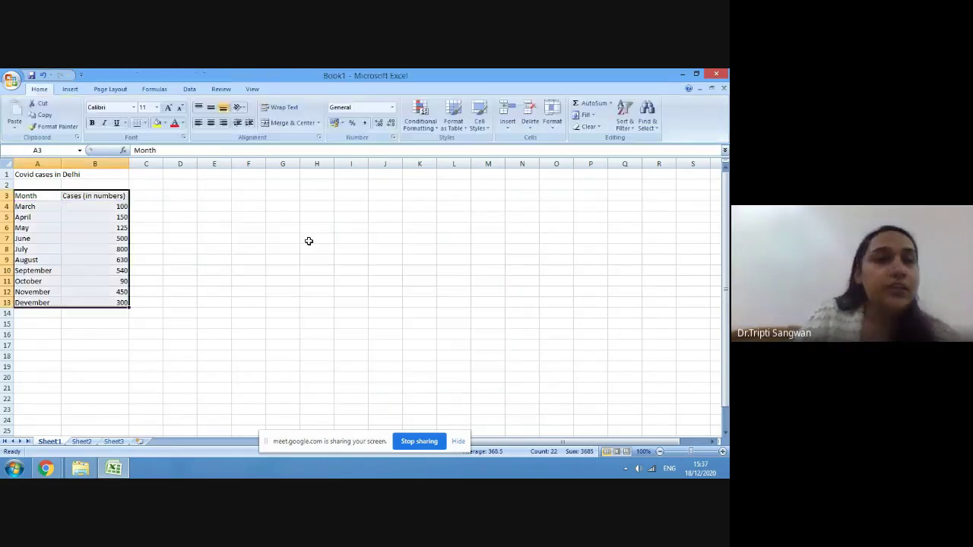
Step: Insert a 3-D clustered column chart from the selected month and case data
left_click(74, 91)
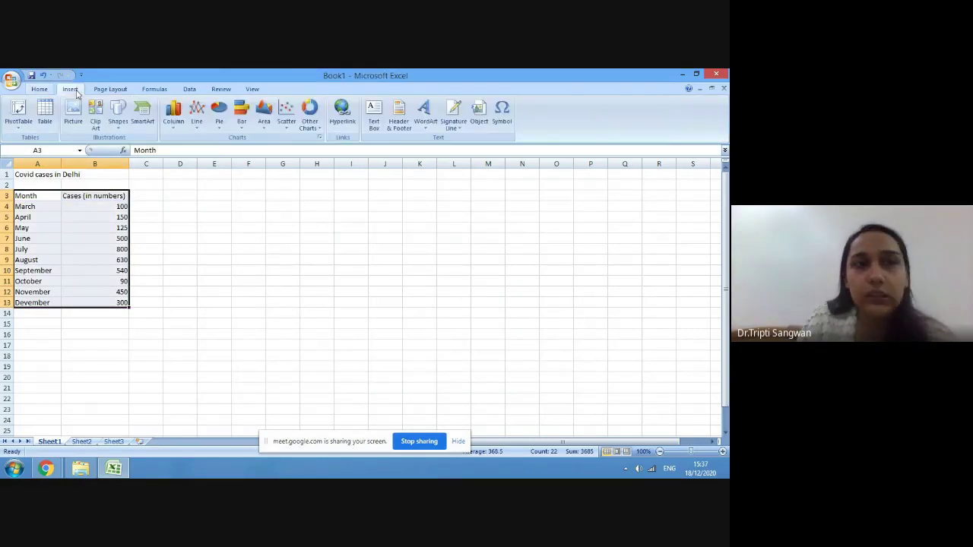
left_click(176, 125)
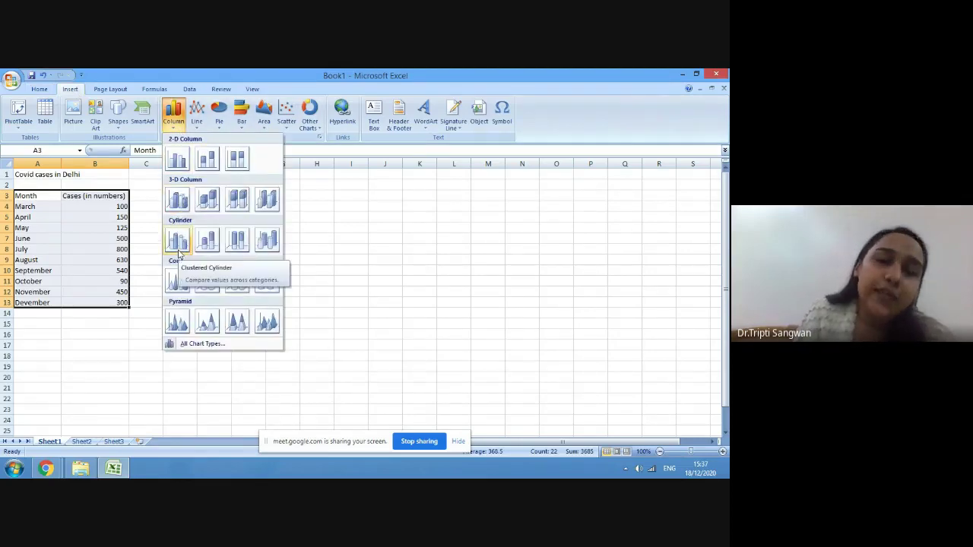
left_click(182, 201)
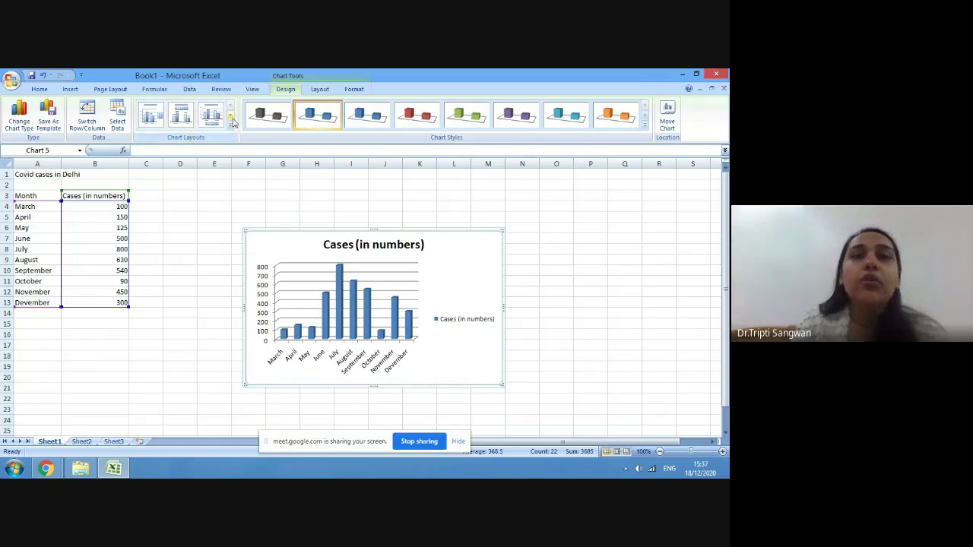
Step: Try the first two chart layouts and apply the third, with the title above and the legend below the plot
left_click(230, 125)
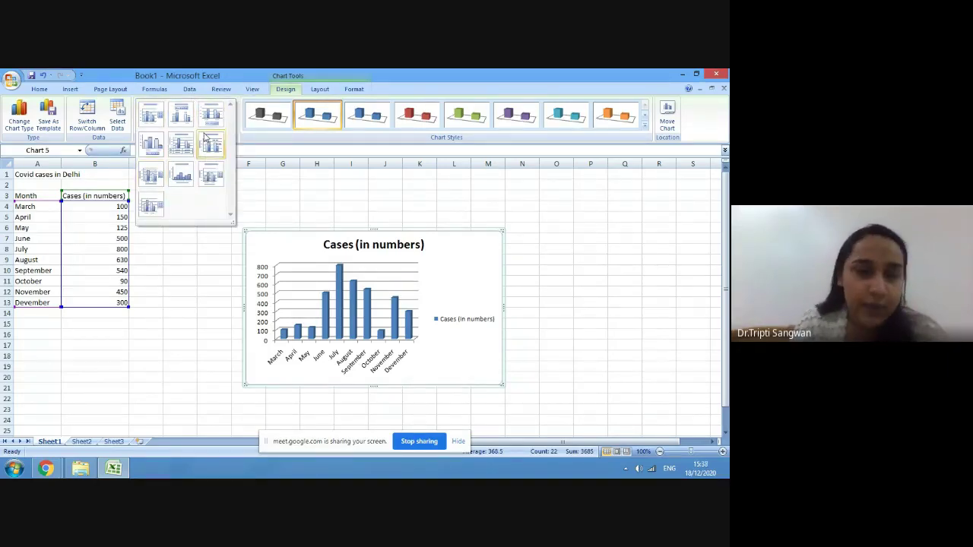
left_click(154, 113)
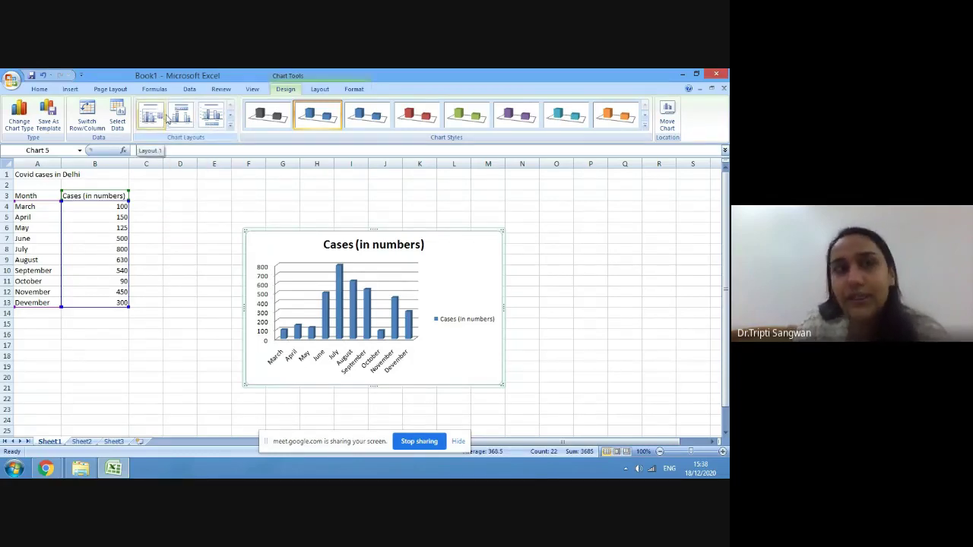
left_click(183, 123)
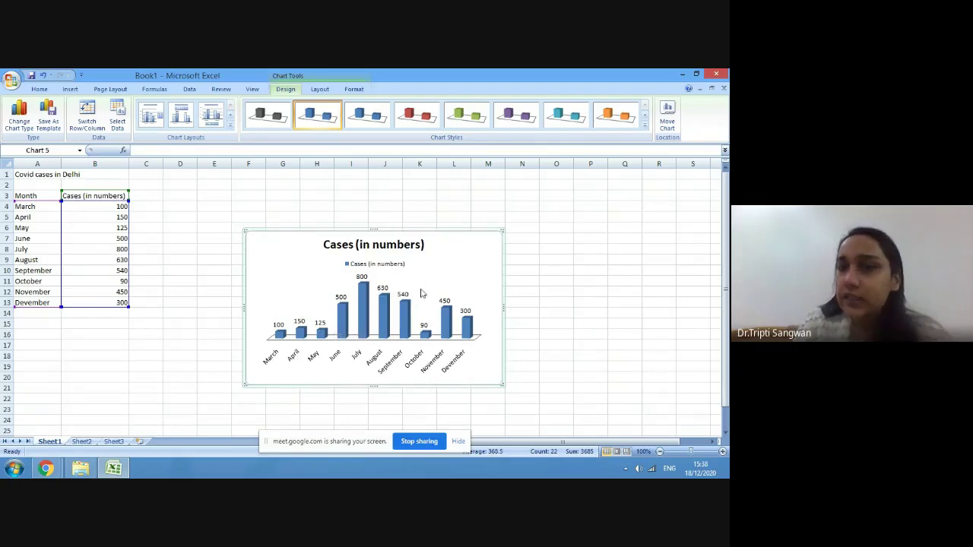
left_click(218, 123)
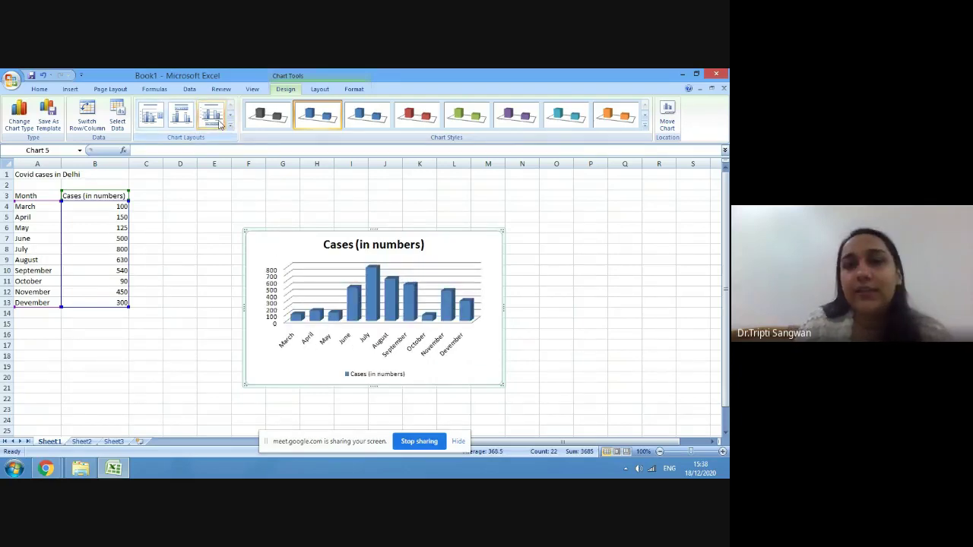
Step: Replace the chart title with "Chart 2: Covid 19 in Delhi"
left_click(363, 245)
left_click(361, 244)
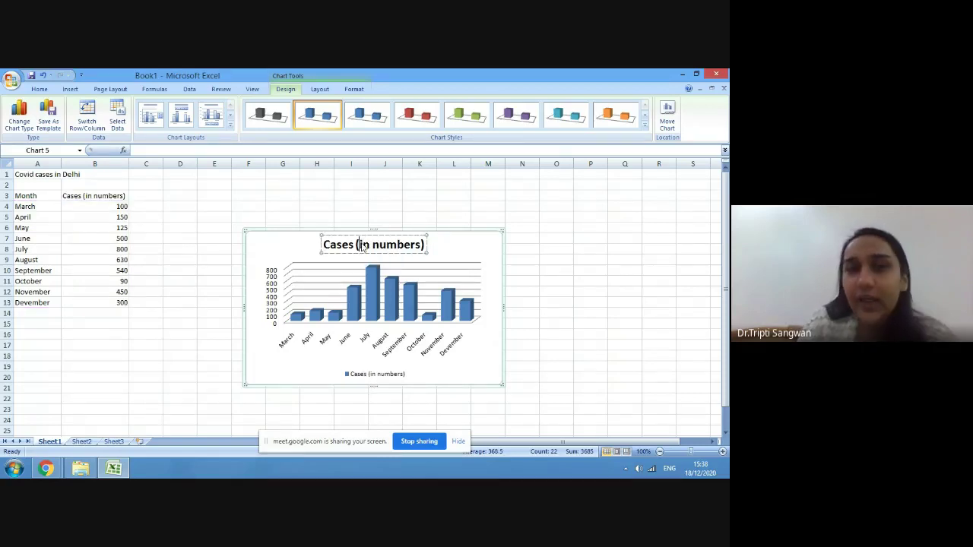
key("BackSpace")
key("BackSpace")
key("BackSpace")
key("BackSpace")
key("BackSpace")
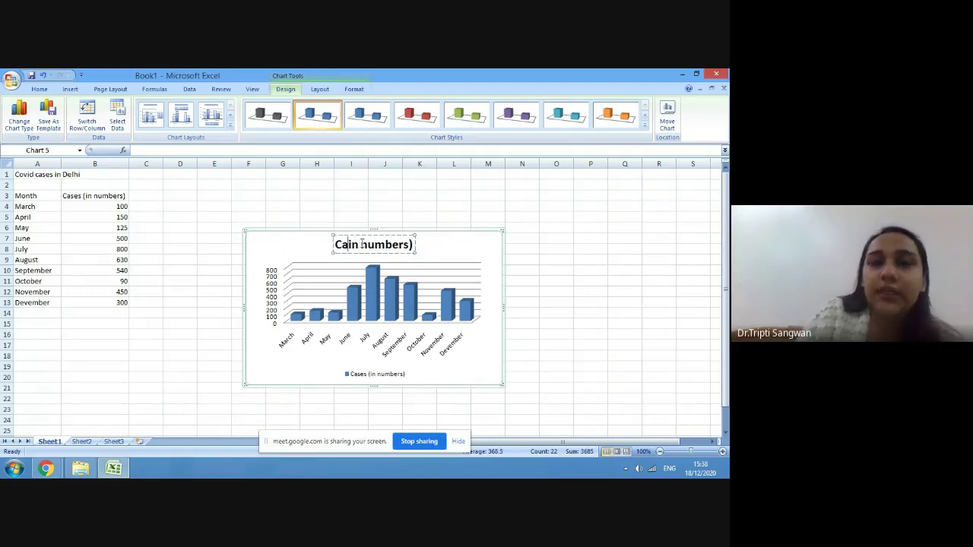
key("Delete")
key("Delete")
key("Delete")
key("Delete")
key("Delete")
key("Delete")
key("Delete")
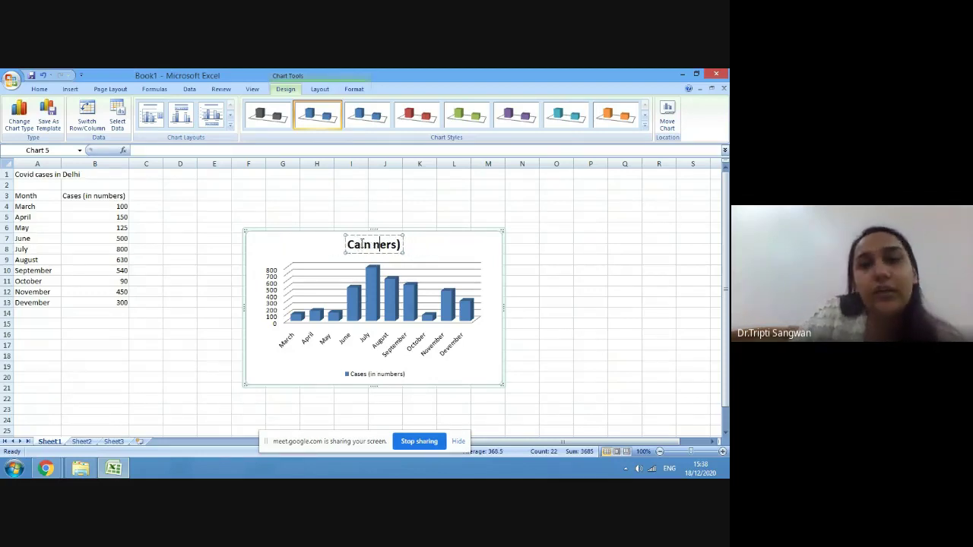
key("BackSpace")
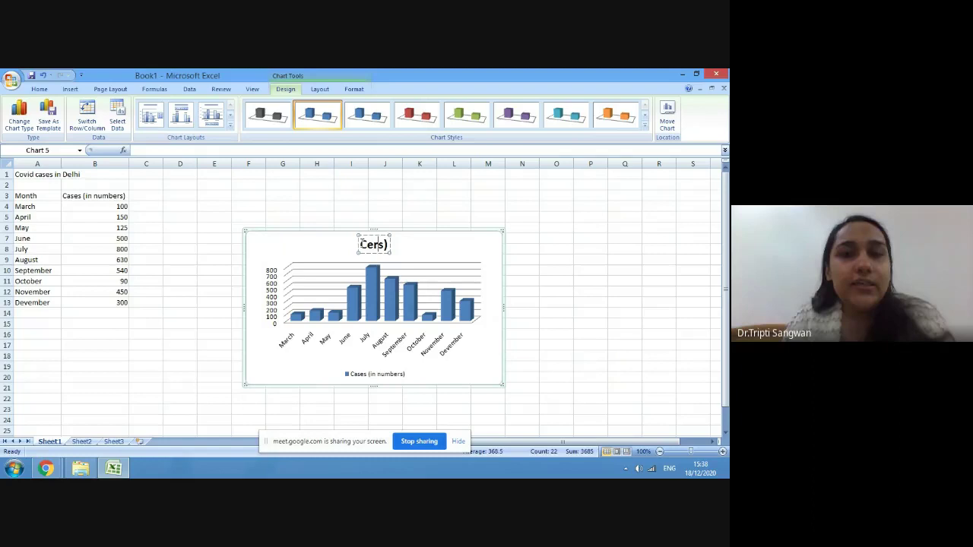
key("Delete")
key("Delete")
key("Delete")
key("Delete")
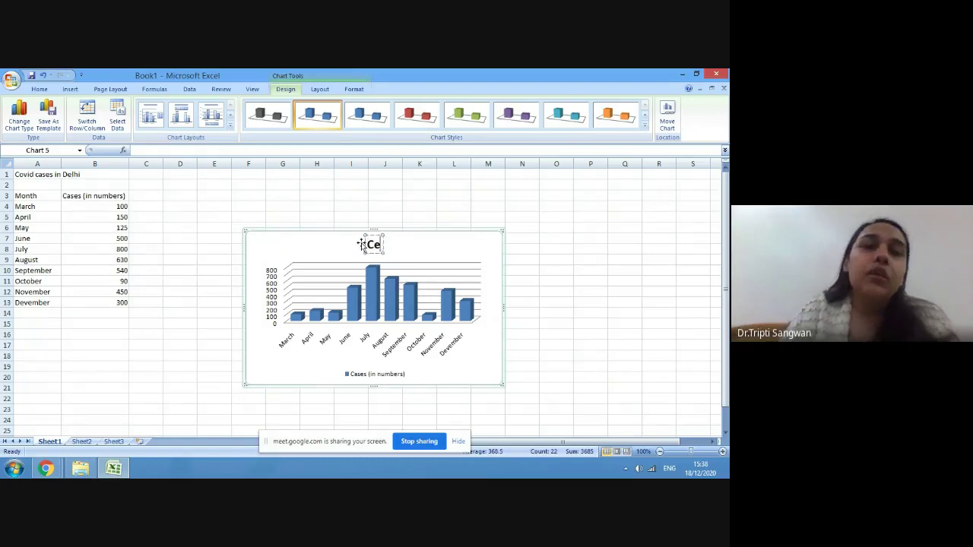
type("har")
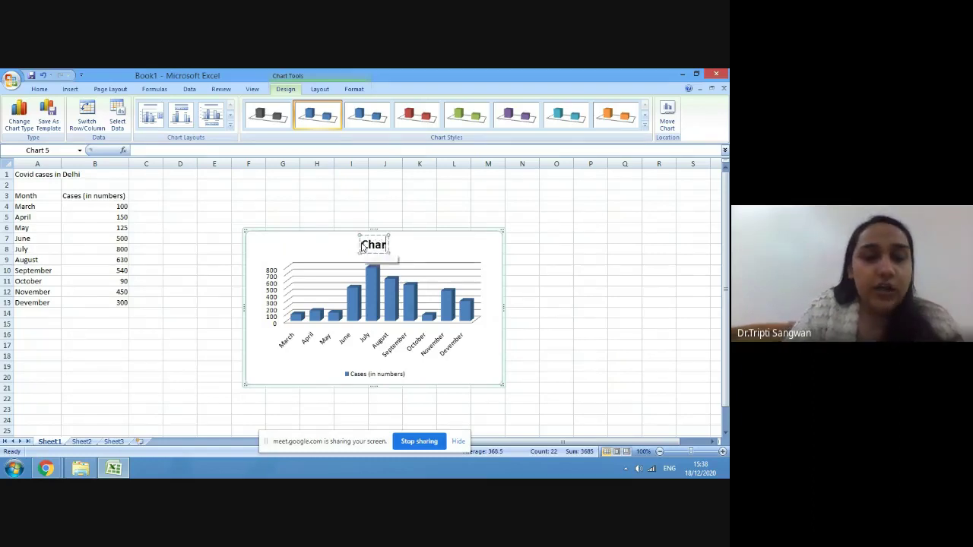
type("t 2: ovi")
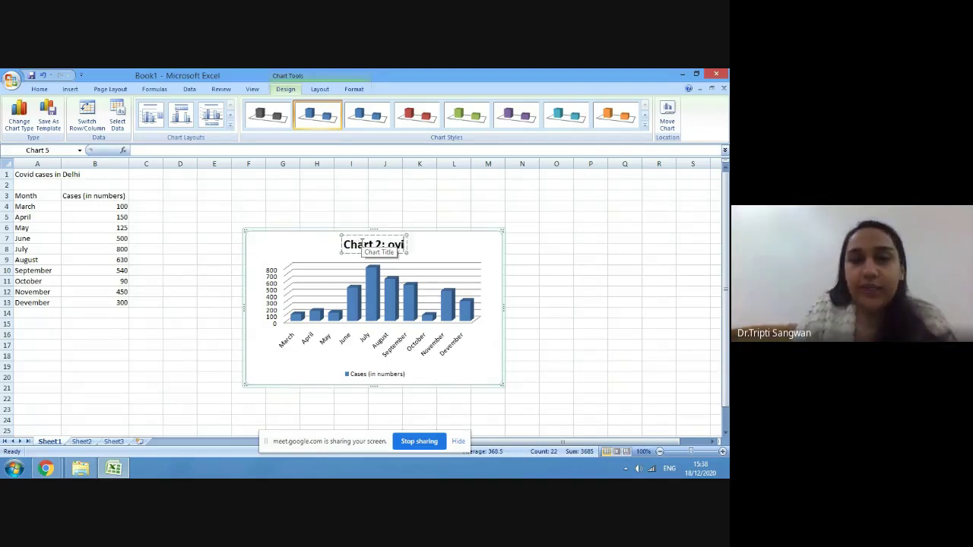
key("BackSpace")
key("BackSpace")
key("BackSpace")
type("Co")
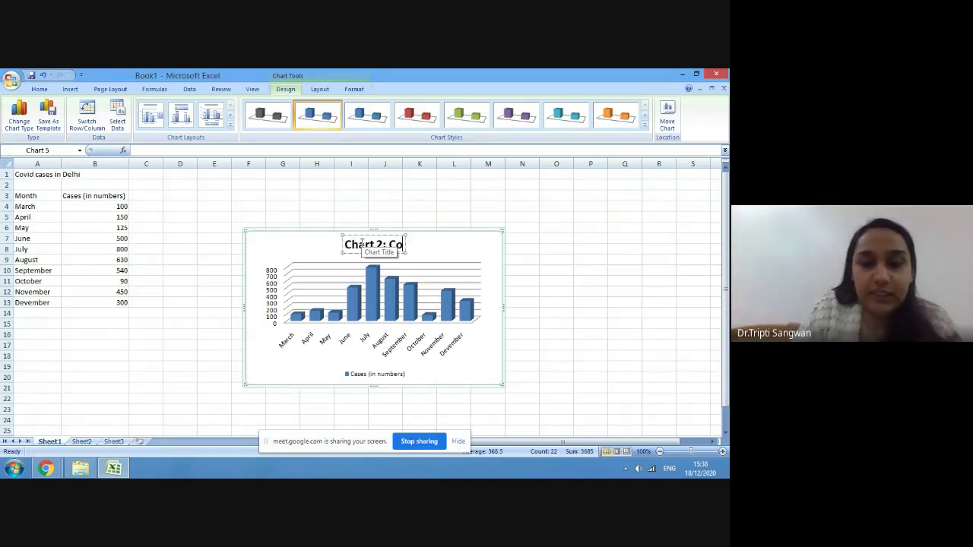
type("vid 19 in Delhi")
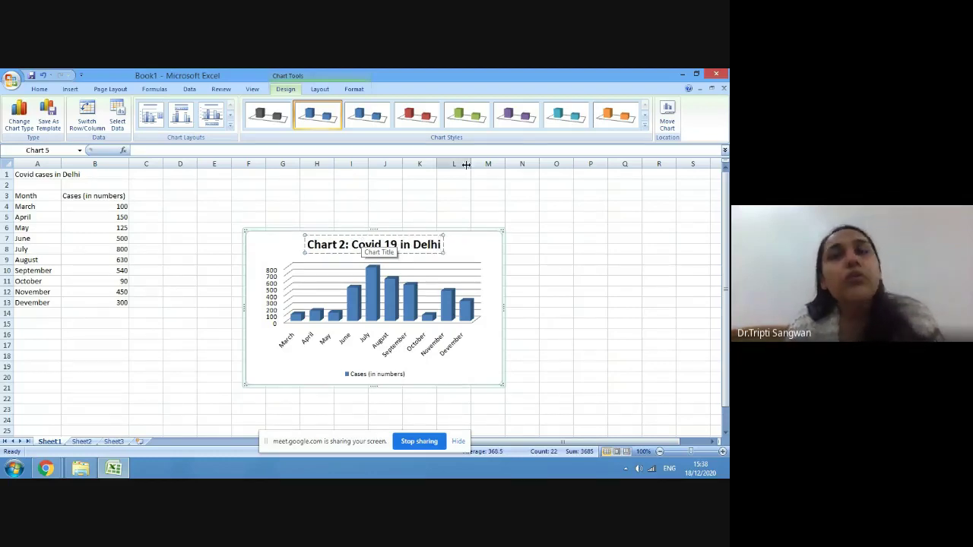
Step: Try a red chart style and apply the black-background style with green columns, leaving the chart deselected
left_click(647, 126)
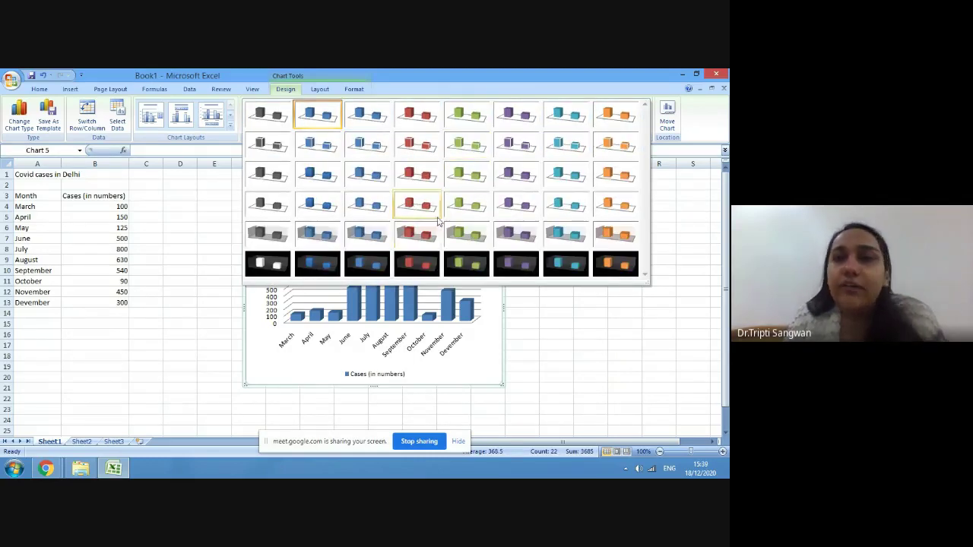
left_click(417, 176)
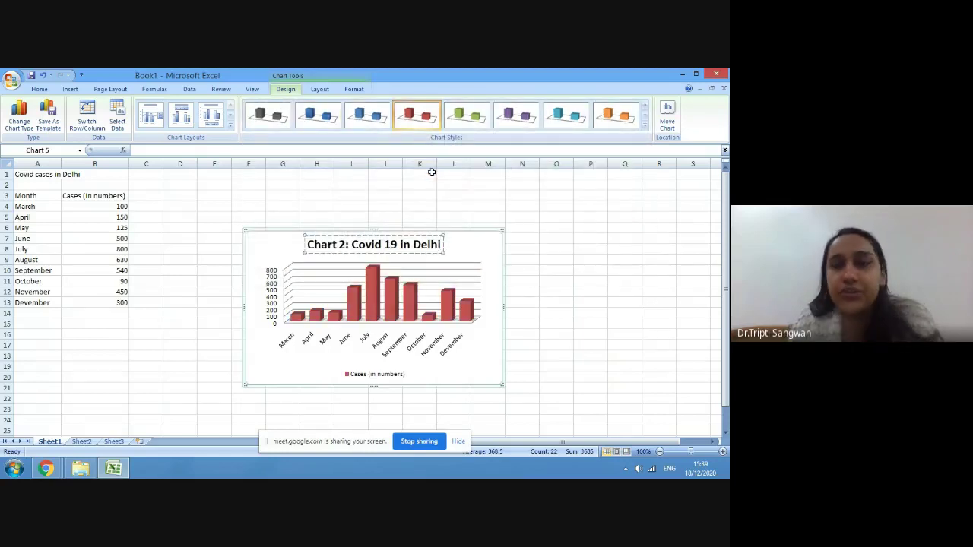
left_click(645, 127)
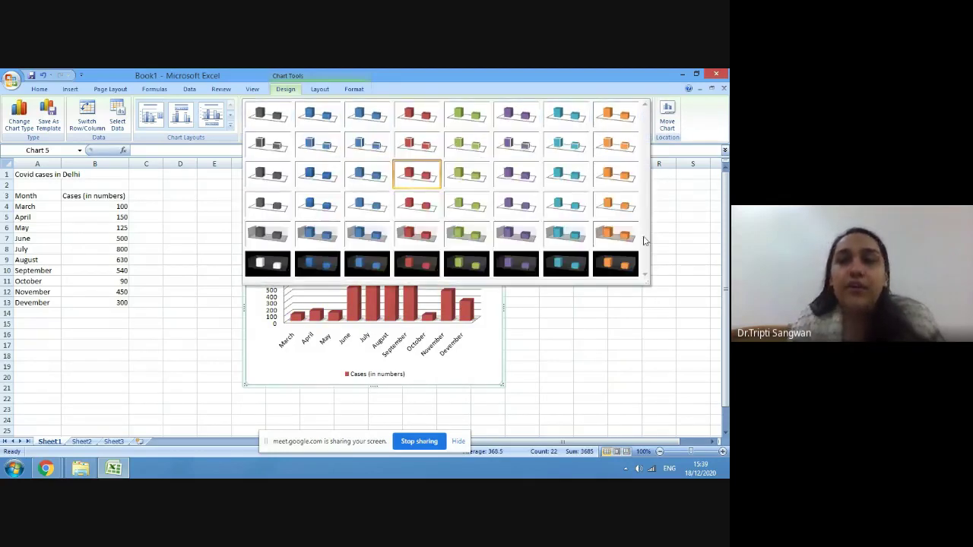
left_click(478, 264)
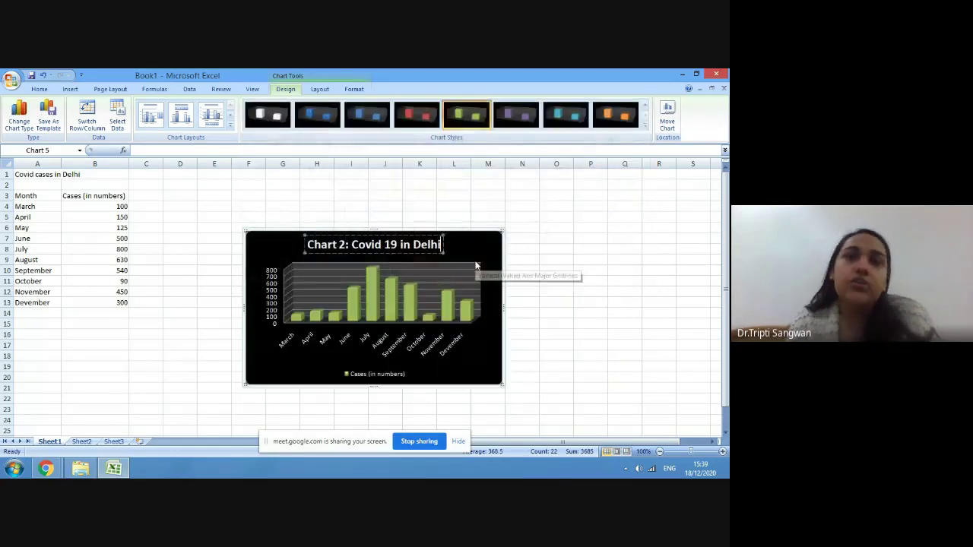
left_click(545, 315)
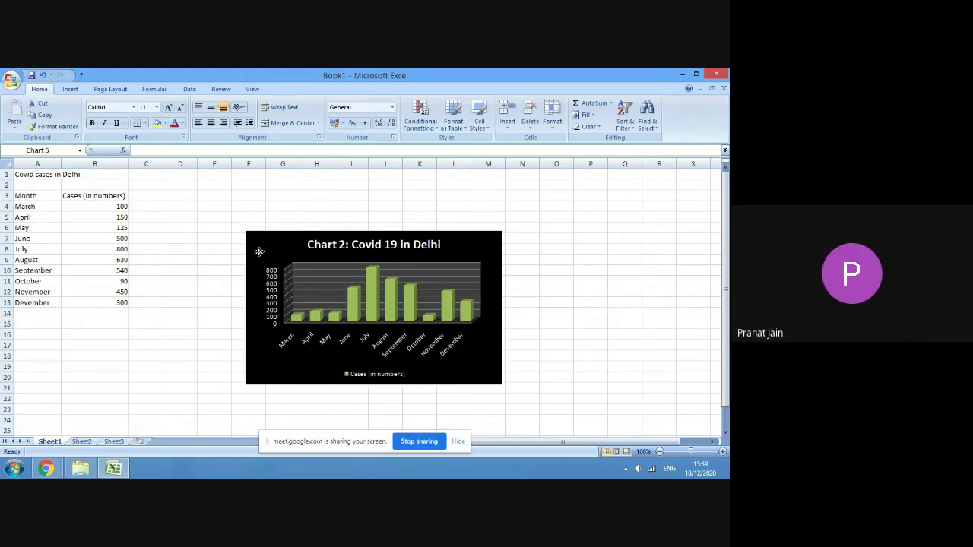
left_click(259, 253)
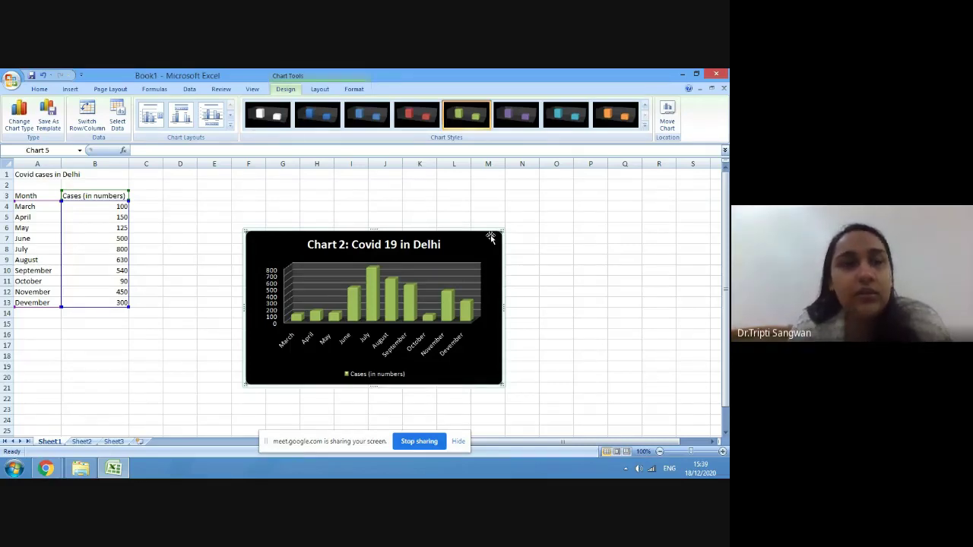
left_click(73, 90)
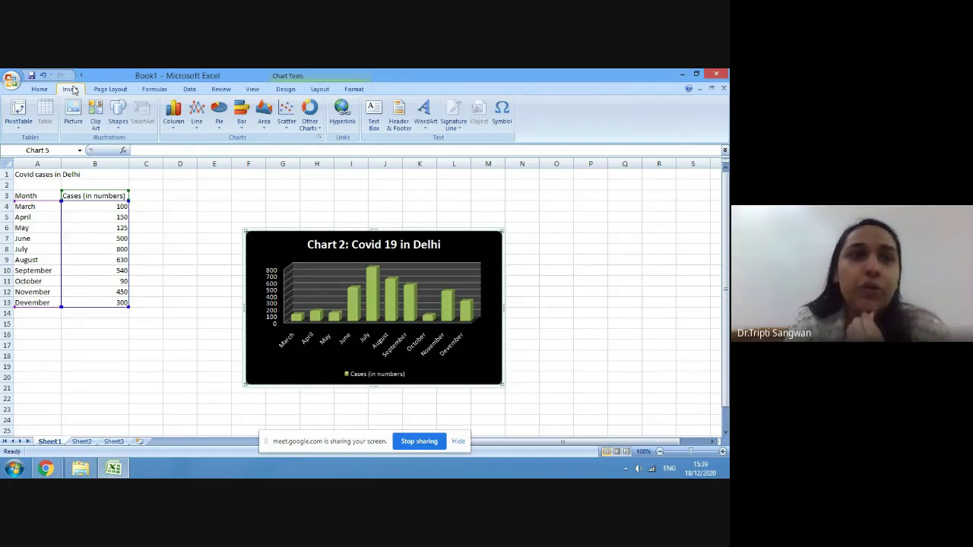
left_click(174, 118)
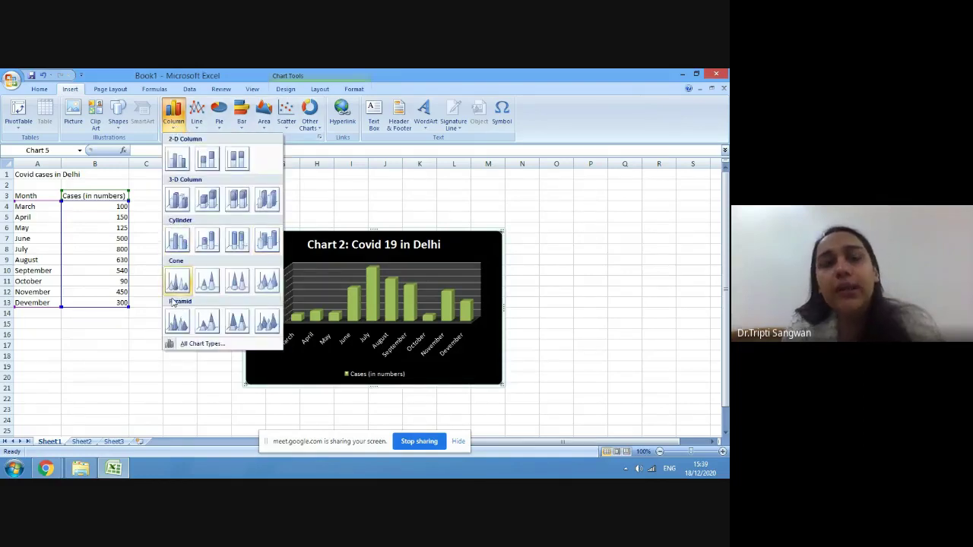
left_click(564, 332)
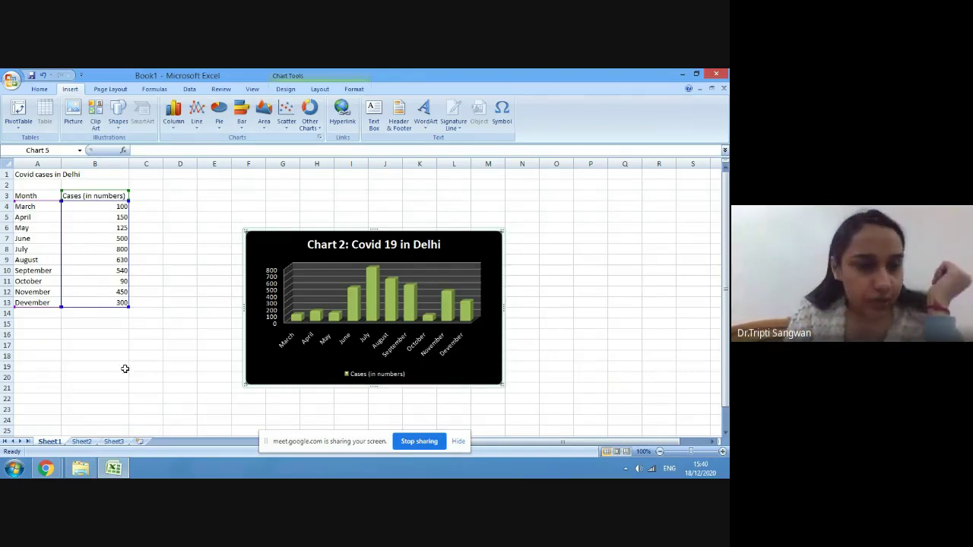
Step: Switch to the Google Meet call window in Chrome
left_click(46, 469)
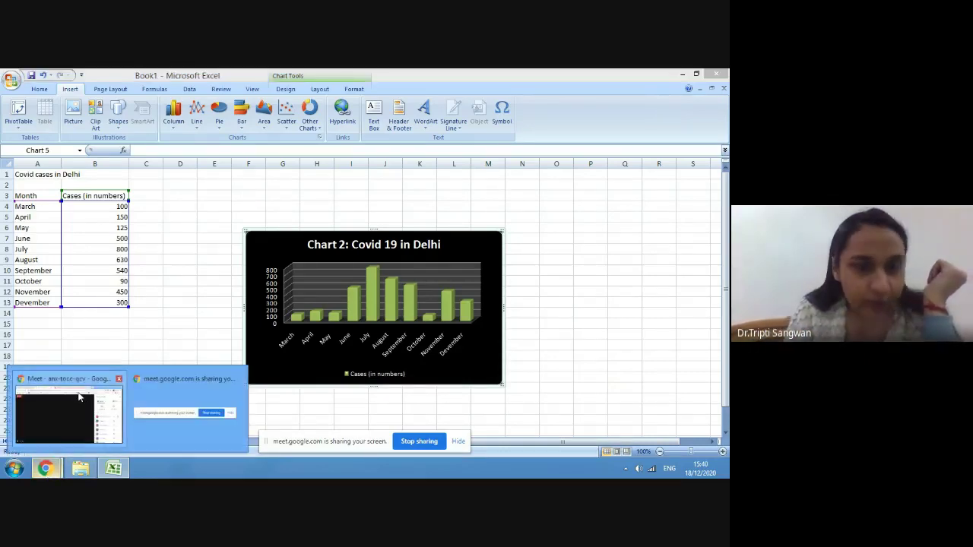
left_click(79, 396)
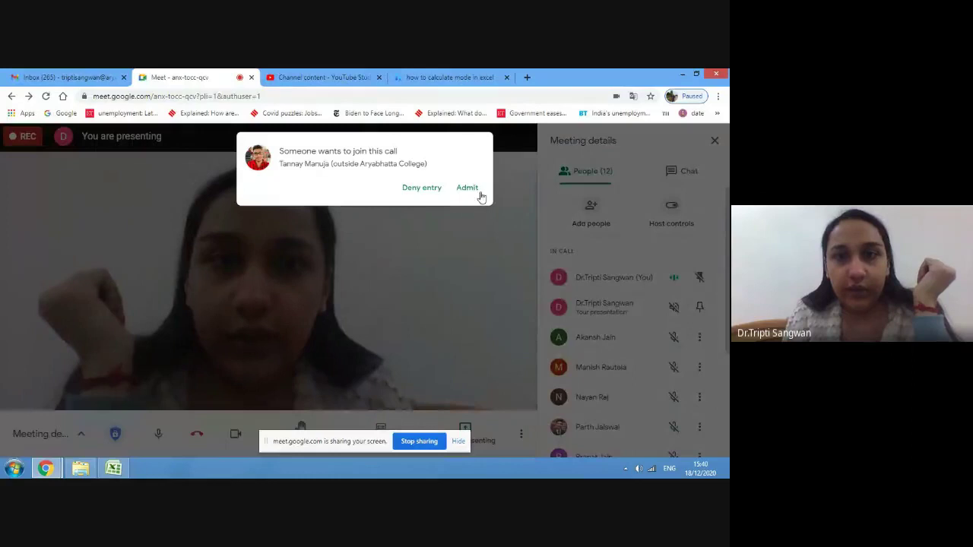
Step: Admit the waiting participant to the Google Meet call and switch back to the Excel workbook Book1
left_click(467, 188)
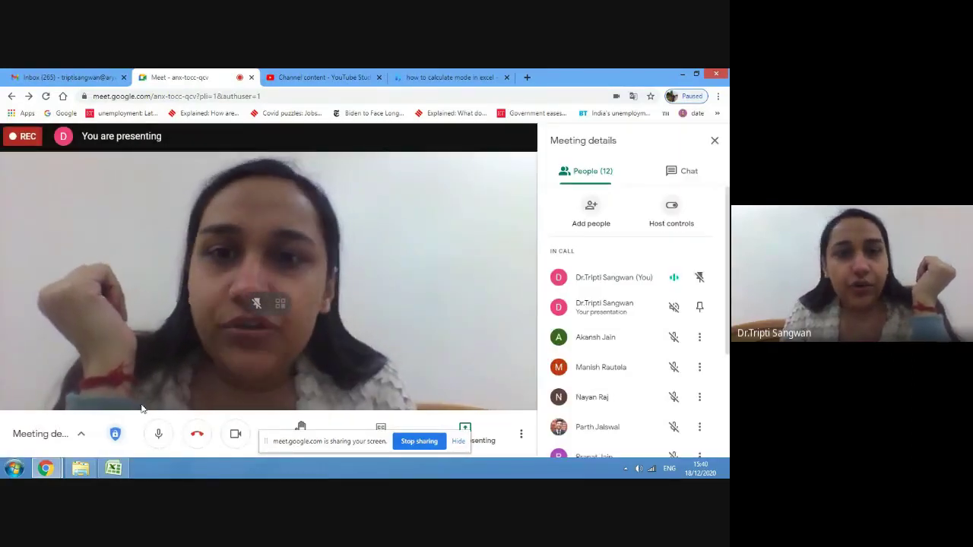
left_click(121, 470)
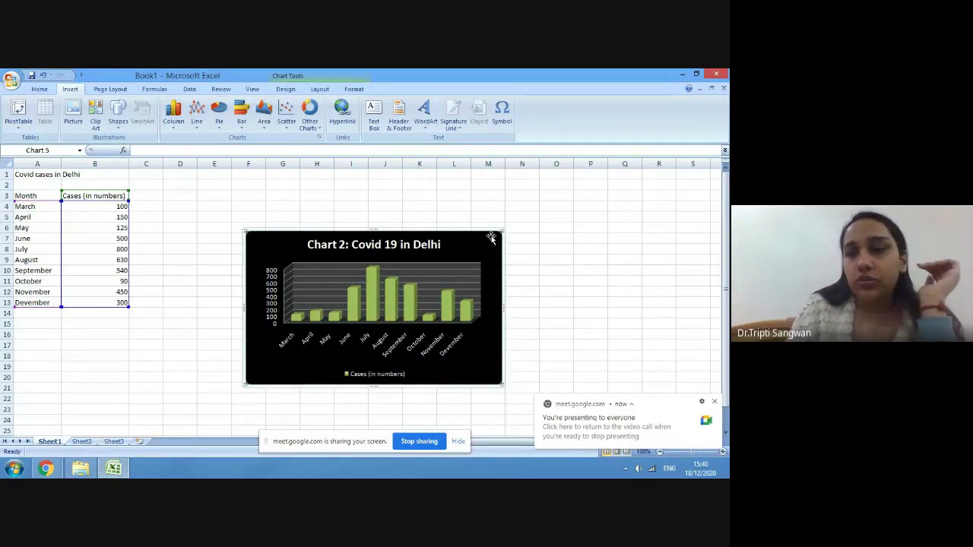
Step: Delete the black-background chart and insert a clustered cylinder column chart from the month and case data in A3:B13
key("Delete")
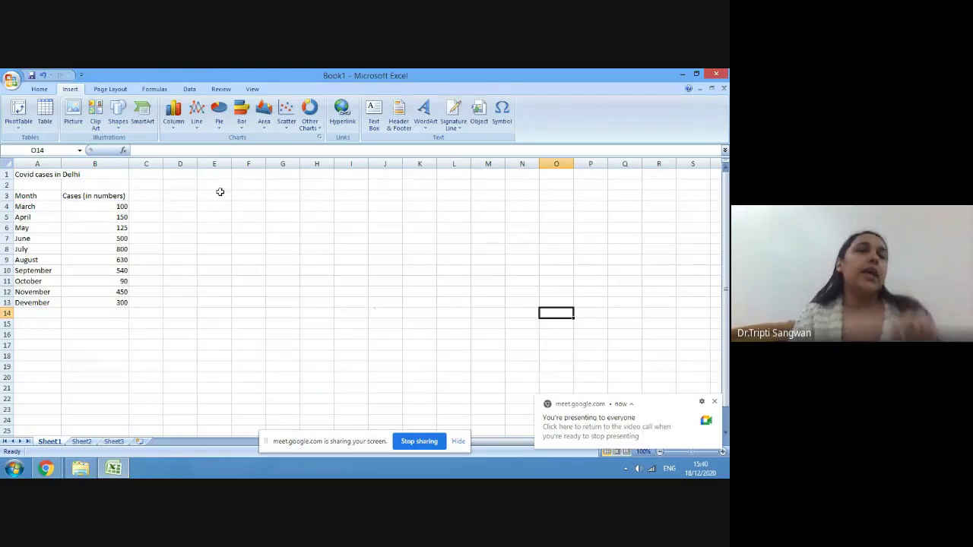
left_click(22, 195)
left_click_drag(22, 195, 104, 300)
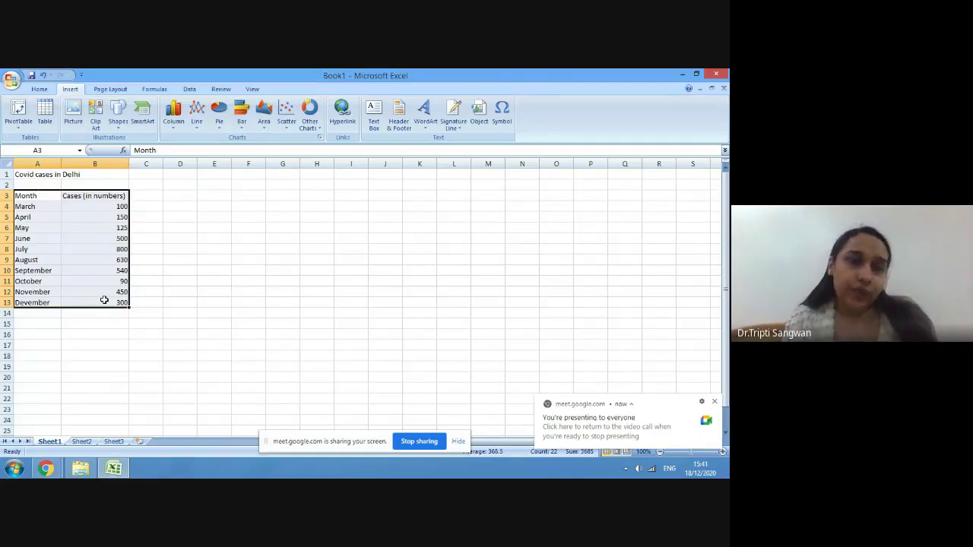
left_click(175, 130)
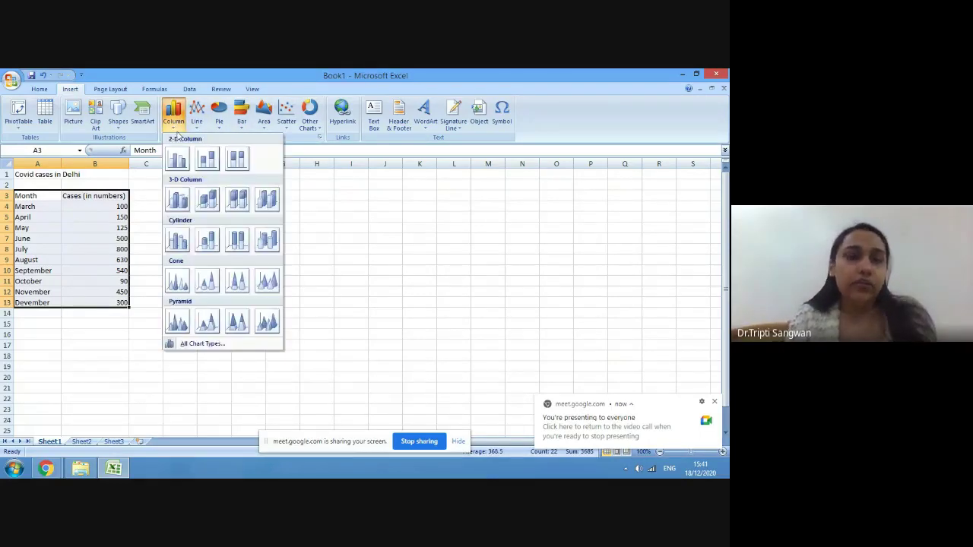
left_click(179, 242)
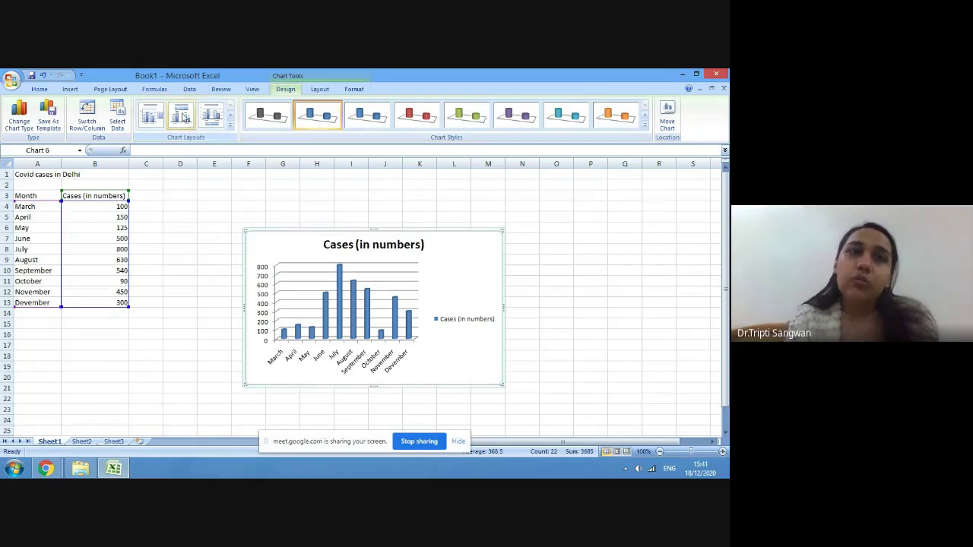
Step: Apply the gapless chart layout with titles on both axes and set the horizontal axis title to "Month"
left_click(229, 128)
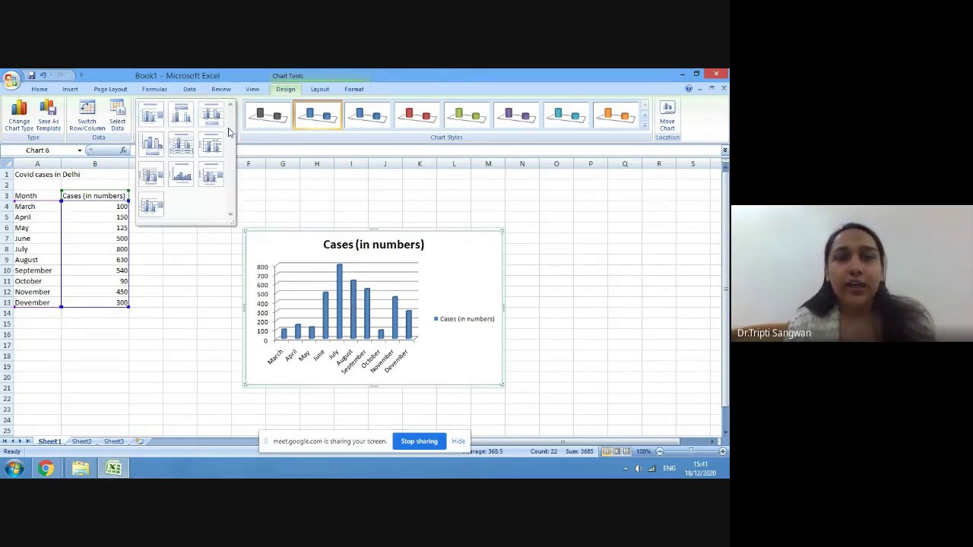
left_click(187, 176)
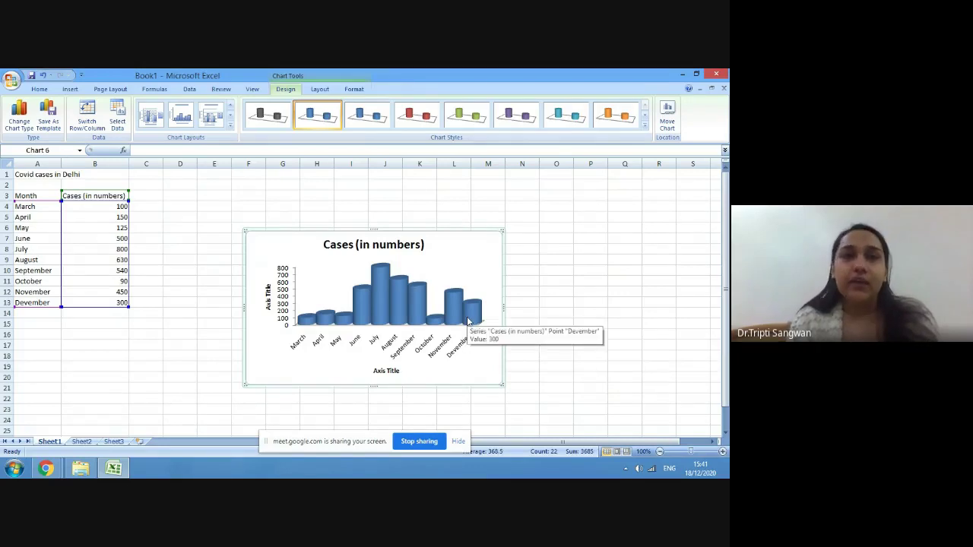
left_click(393, 373)
left_click(401, 371)
key("BackSpace")
key("BackSpace")
key("BackSpace")
key("BackSpace")
key("BackSpace")
key("BackSpace")
key("BackSpace")
key("BackSpace")
key("BackSpace")
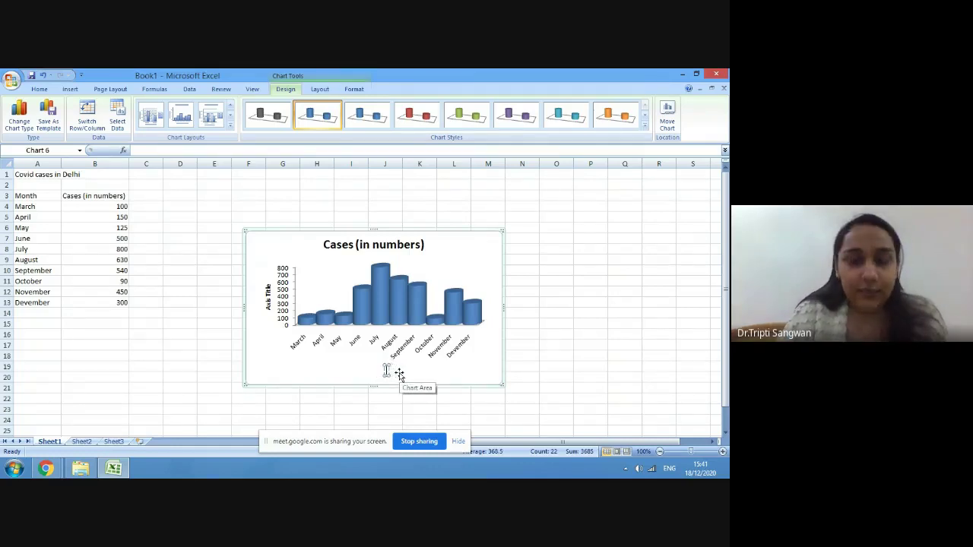
type("Month")
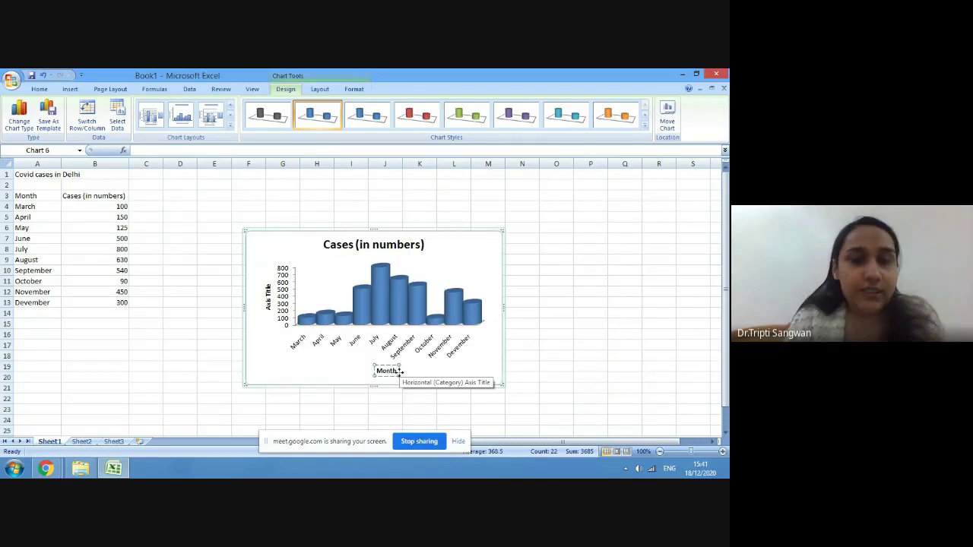
Step: Replace the vertical axis title of the cylinder chart with "No. person"
left_click(268, 297)
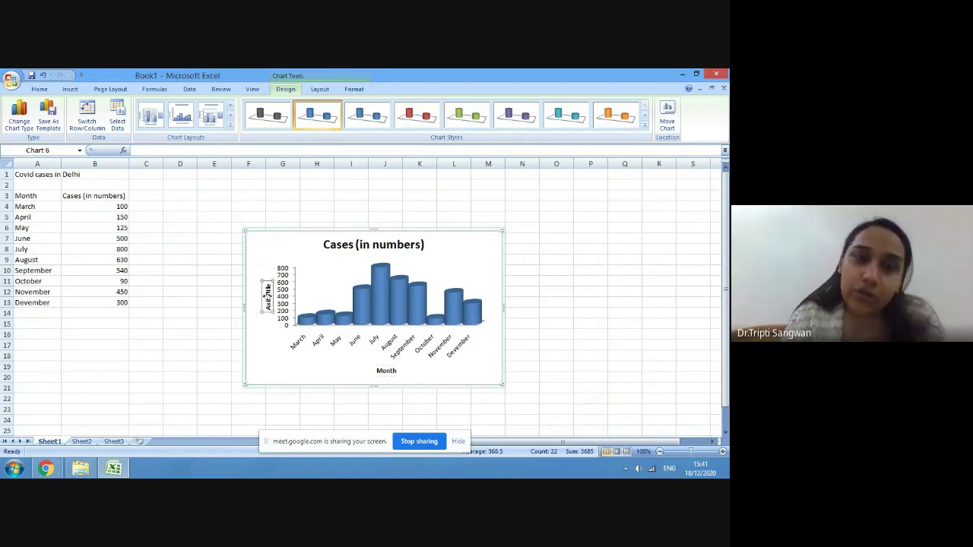
double_click(268, 292)
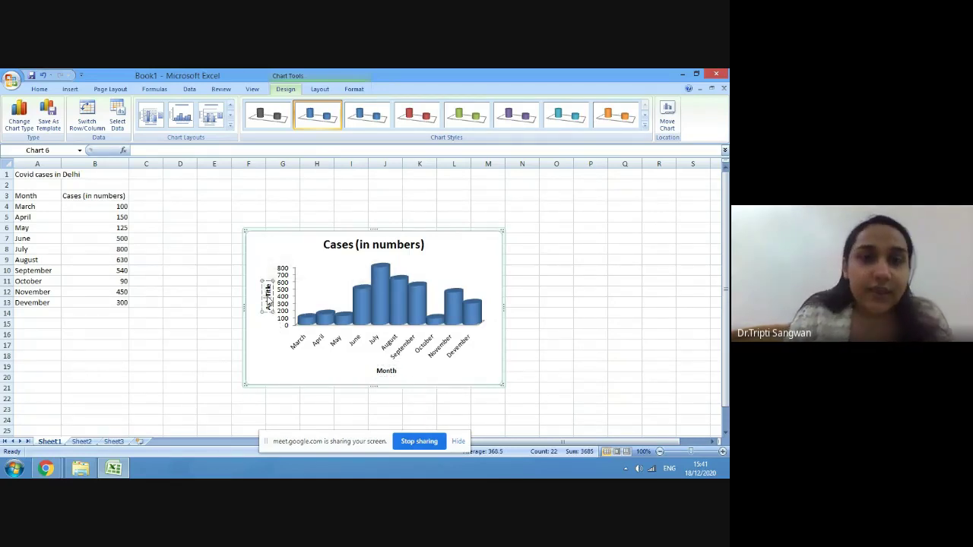
key("BackSpace")
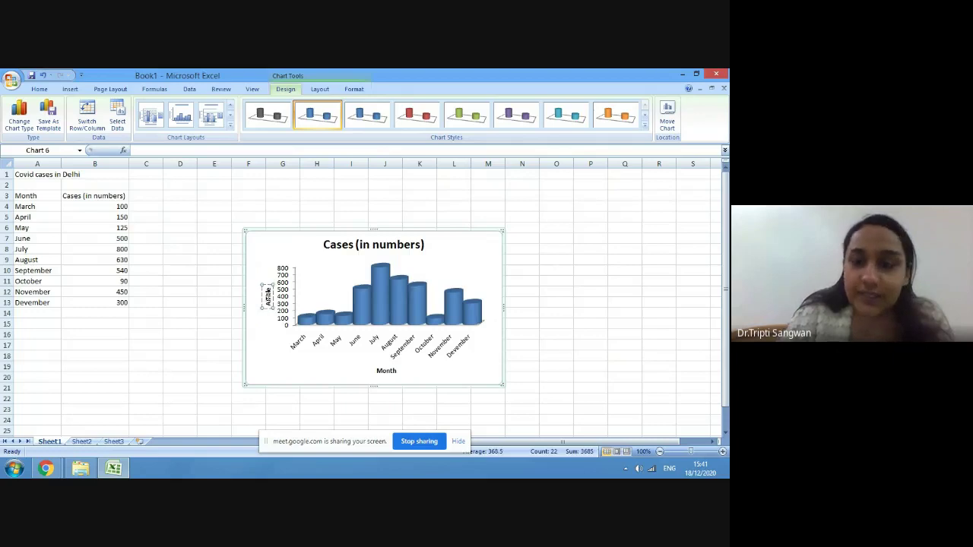
key("BackSpace")
key("BackSpace")
key("BackSpace")
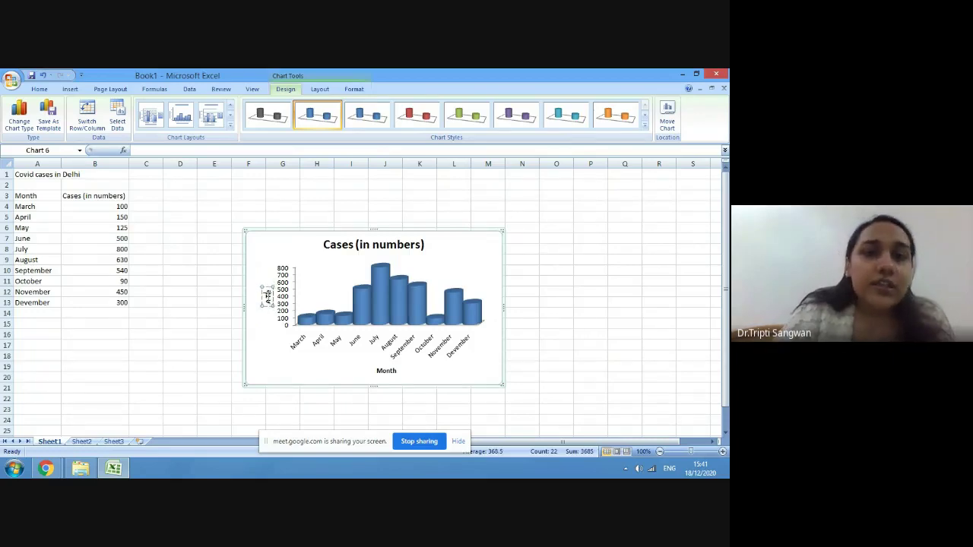
key("BackSpace")
key("BackSpace")
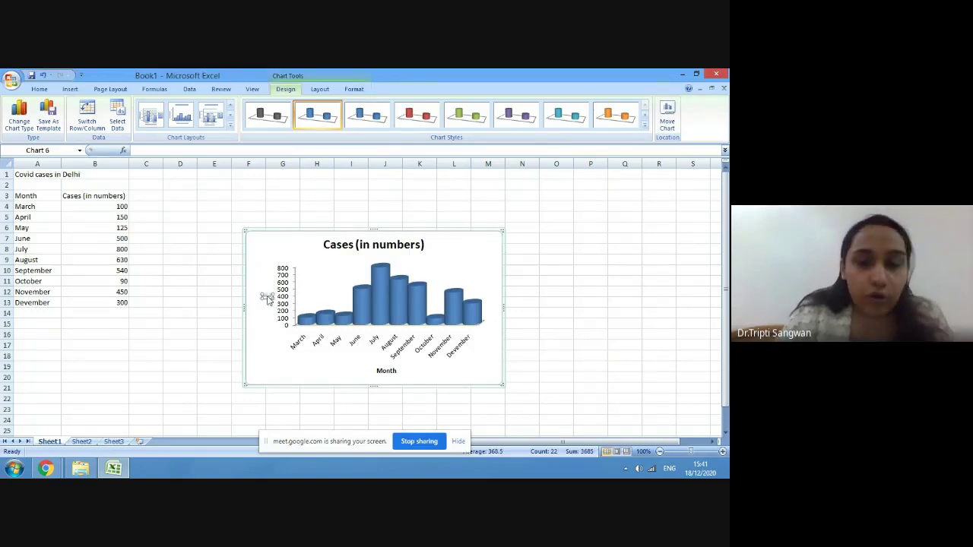
type("No. of cases")
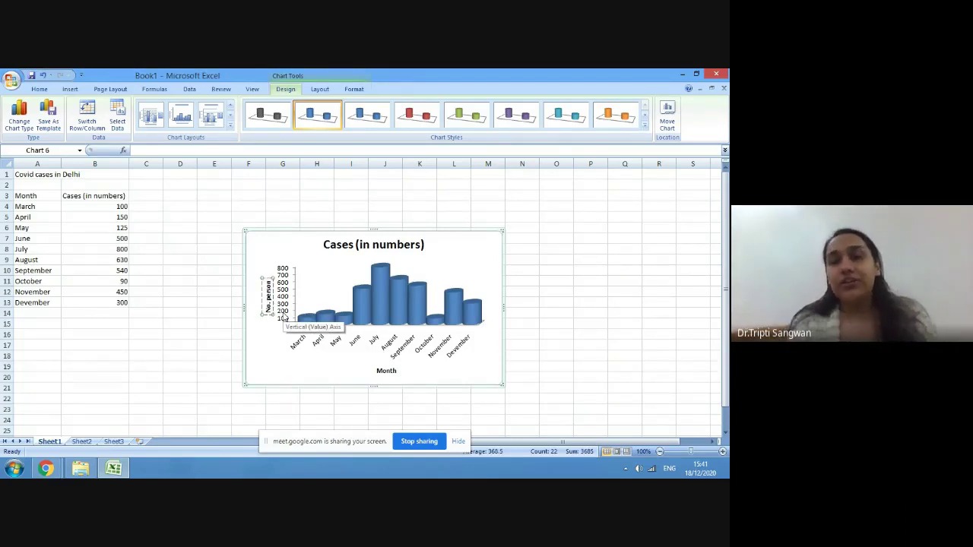
Step: Try a purple chart style and apply the black-background style with red cylinders, leaving the chart deselected
left_click(645, 127)
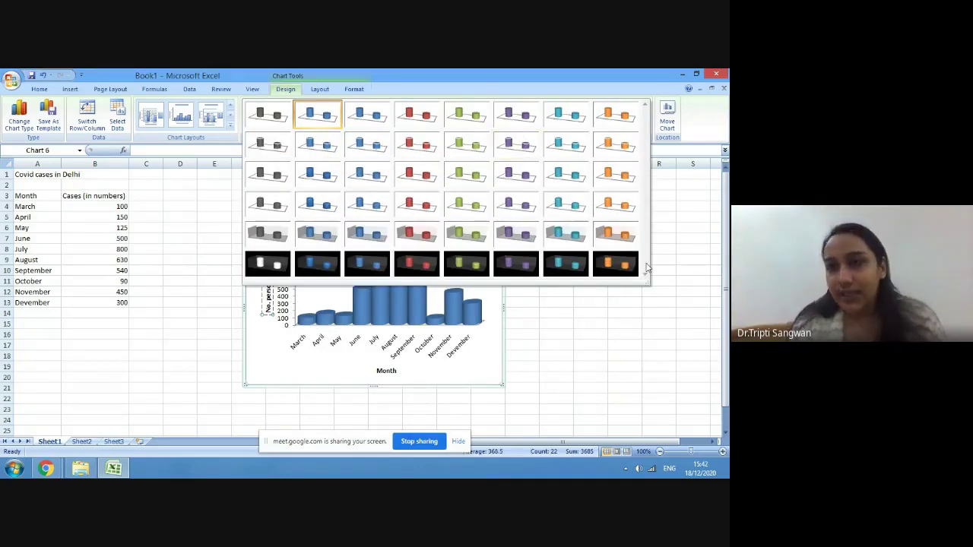
left_click(533, 211)
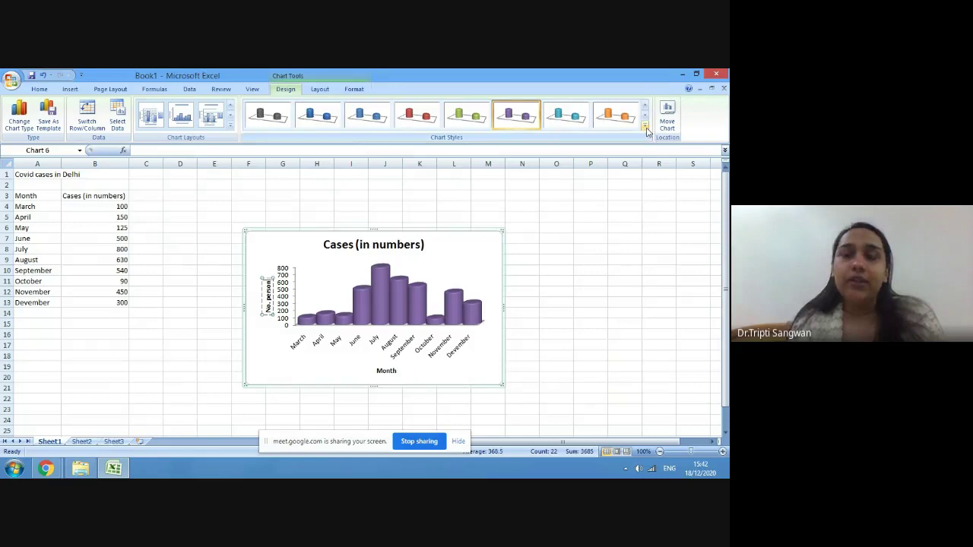
left_click(646, 127)
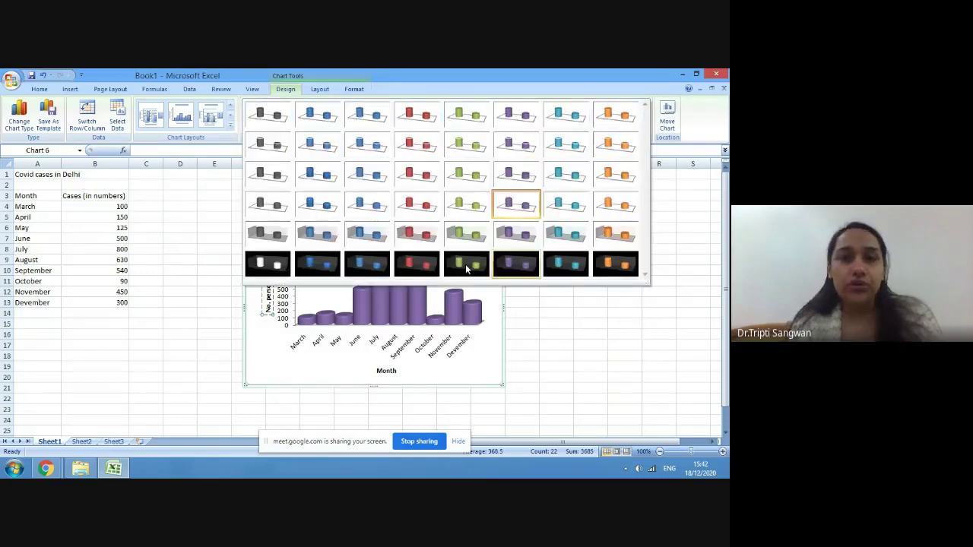
left_click(420, 262)
left_click(537, 290)
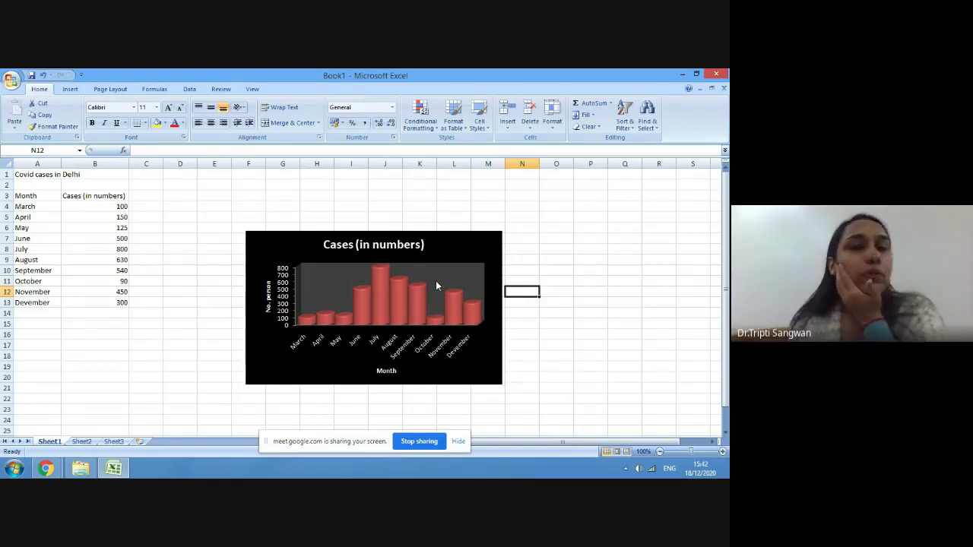
Step: Delete the red cylinder chart and insert a plain 2-D line chart from the month and case data in A3:B13
left_click(498, 244)
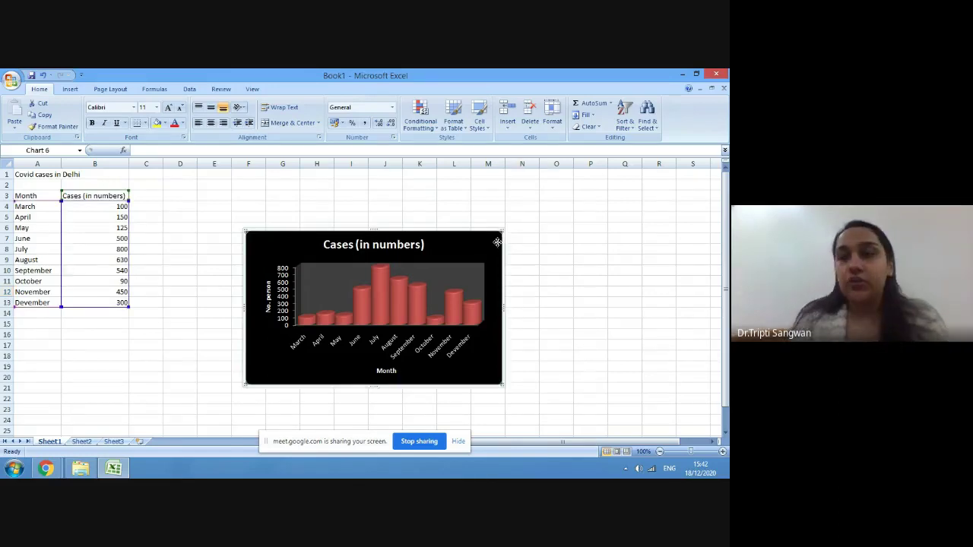
key("Delete")
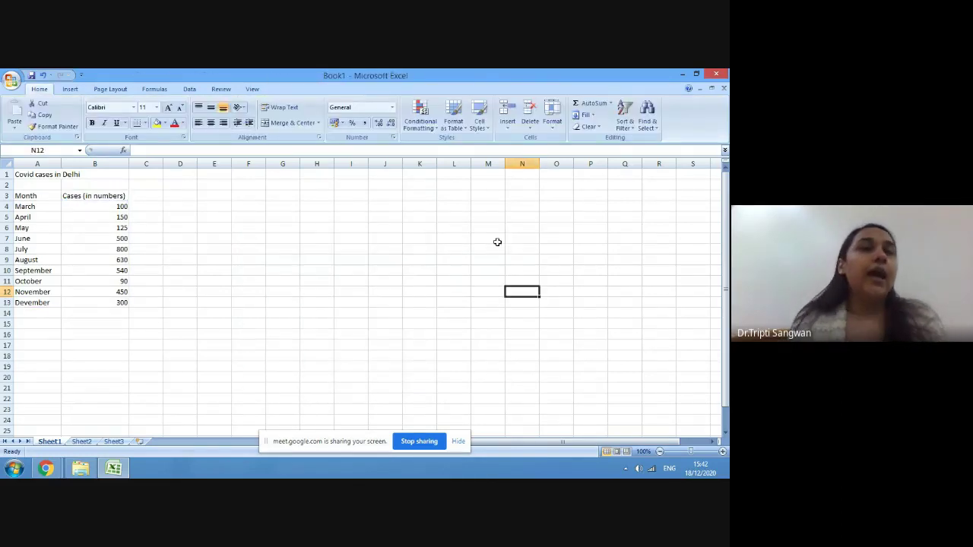
left_click_drag(33, 195, 104, 302)
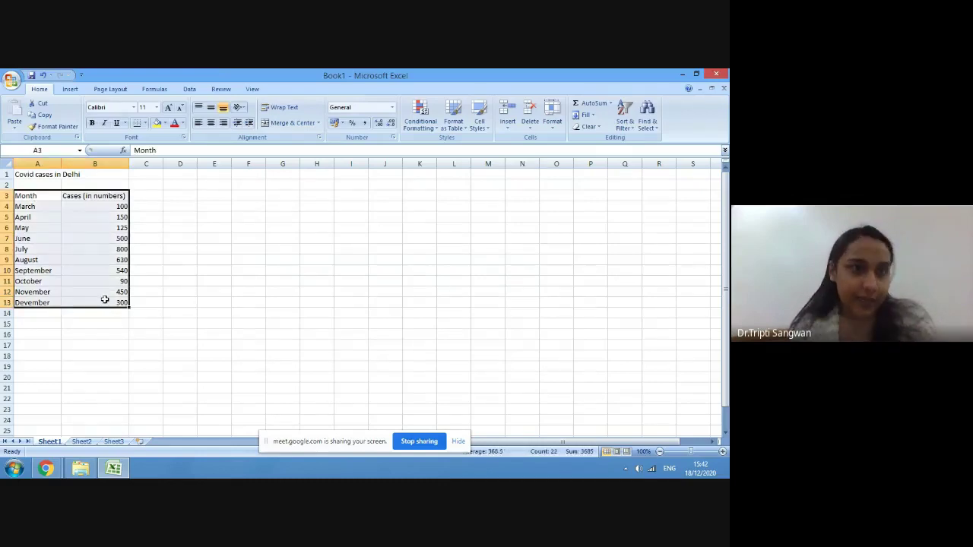
left_click(71, 91)
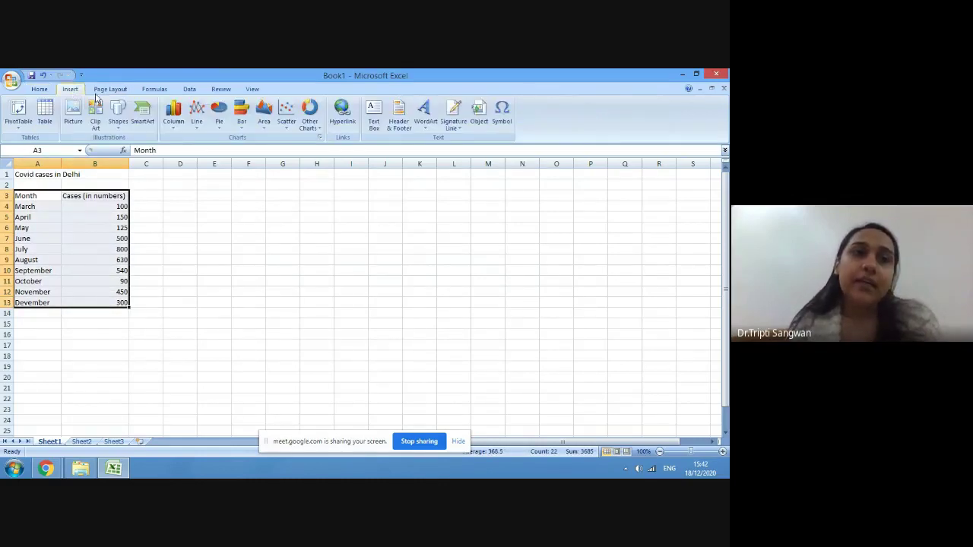
left_click(198, 122)
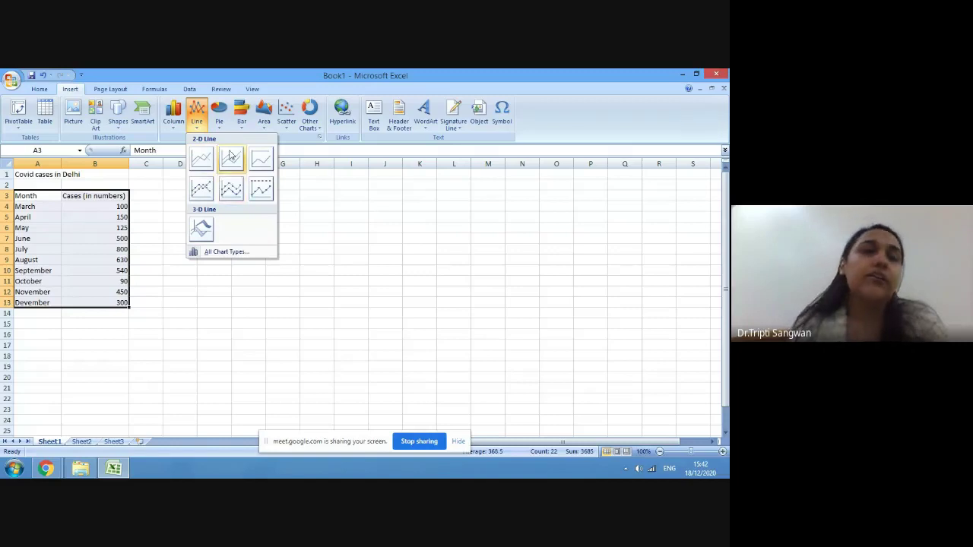
left_click(212, 161)
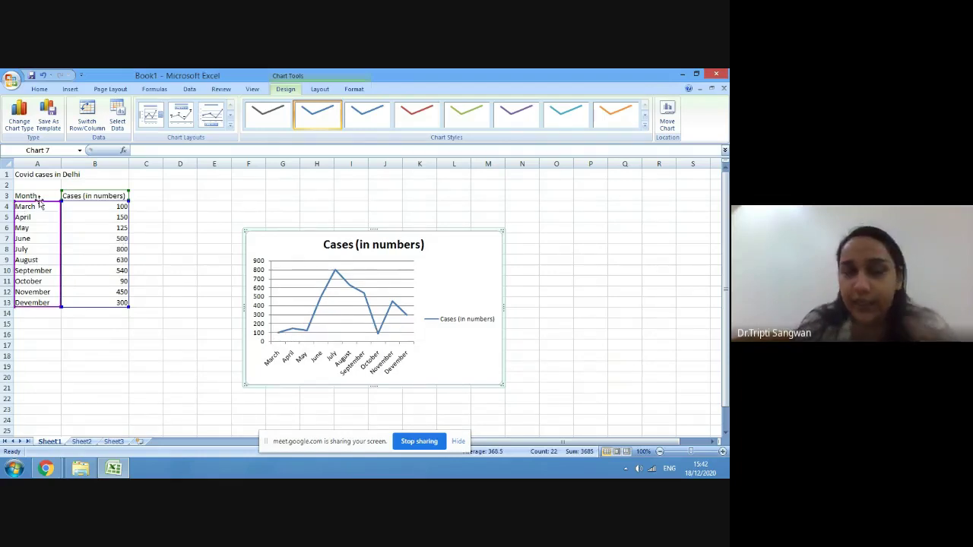
left_click_drag(40, 204, 36, 250)
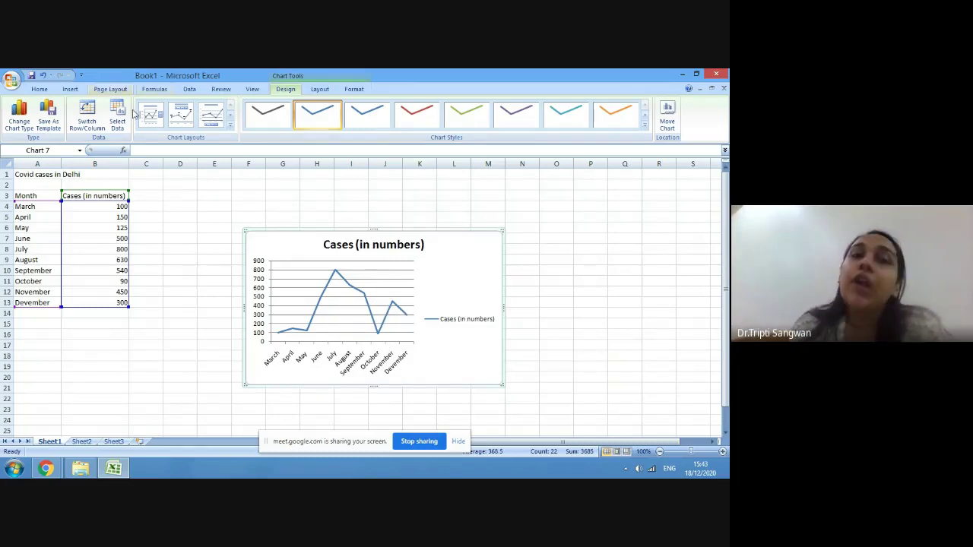
Step: Try the line chart layout with data labels and apply the layout with a data table below the plot
left_click(230, 127)
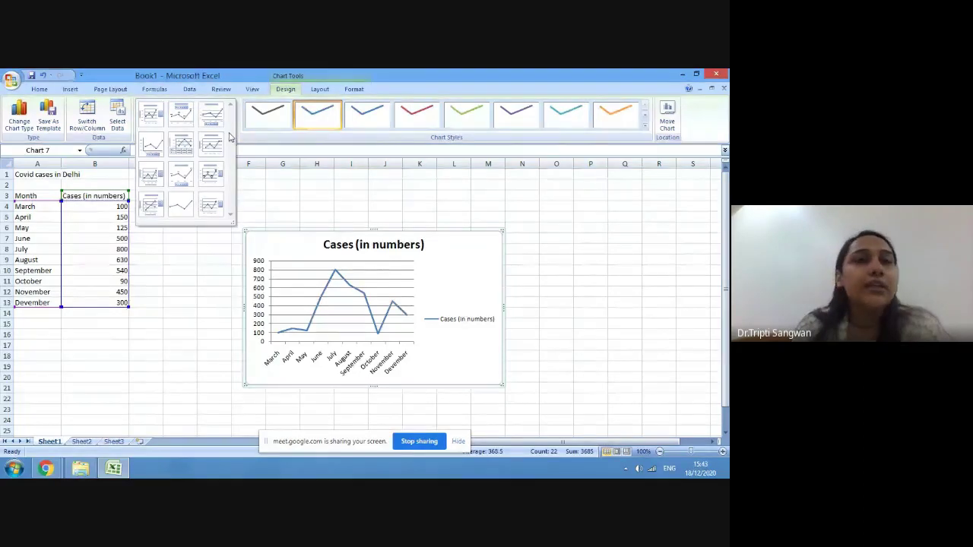
left_click(181, 116)
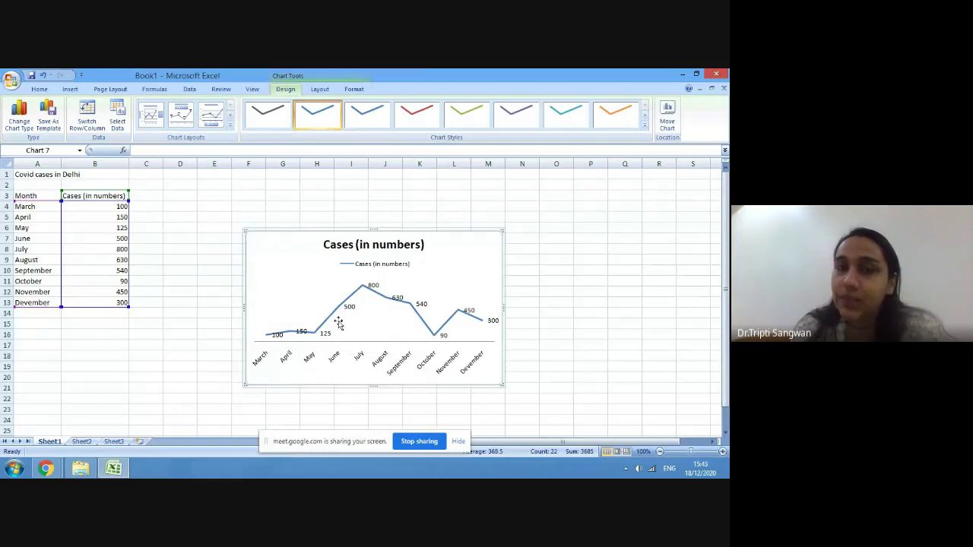
left_click(230, 129)
left_click(184, 144)
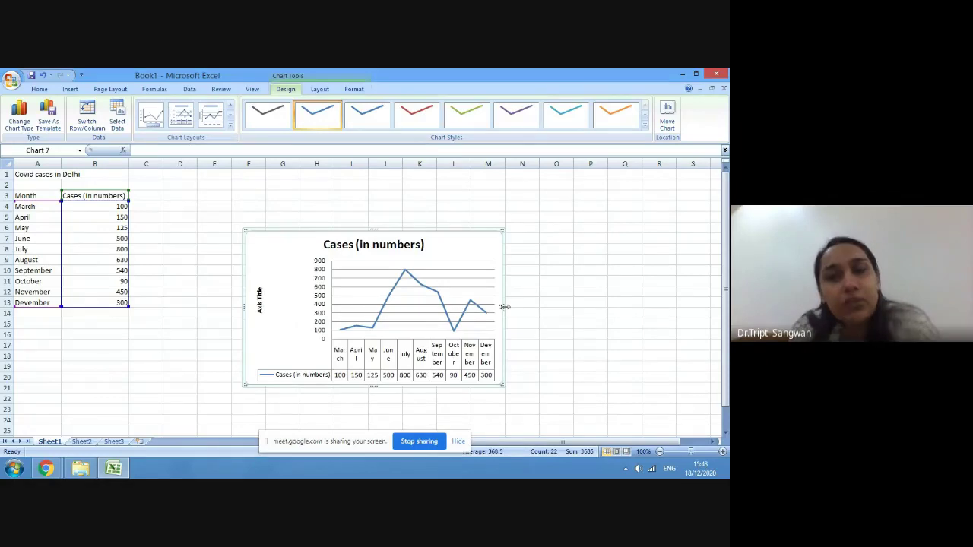
Step: Enlarge the line chart to span columns F to O and about rows 3 to 21
left_click_drag(505, 306, 580, 304)
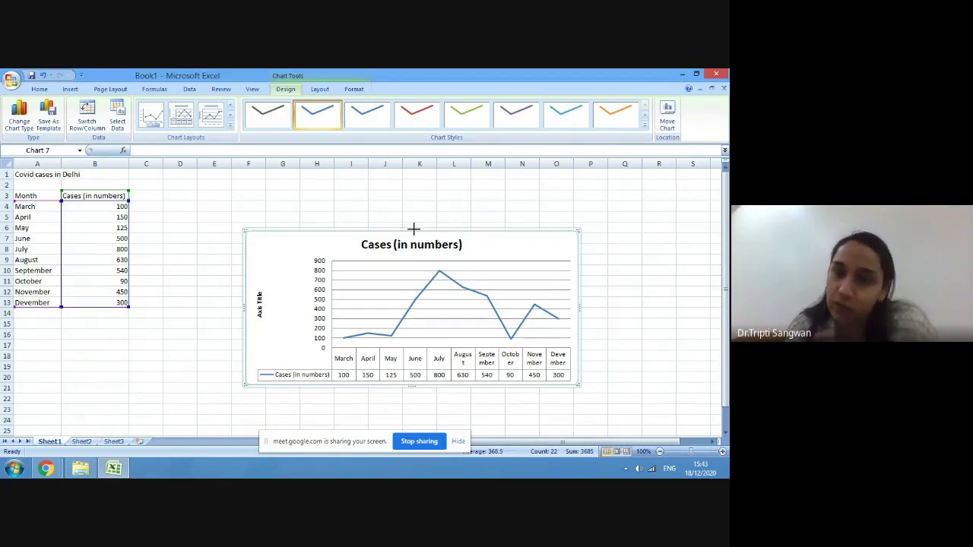
left_click_drag(414, 228, 410, 192)
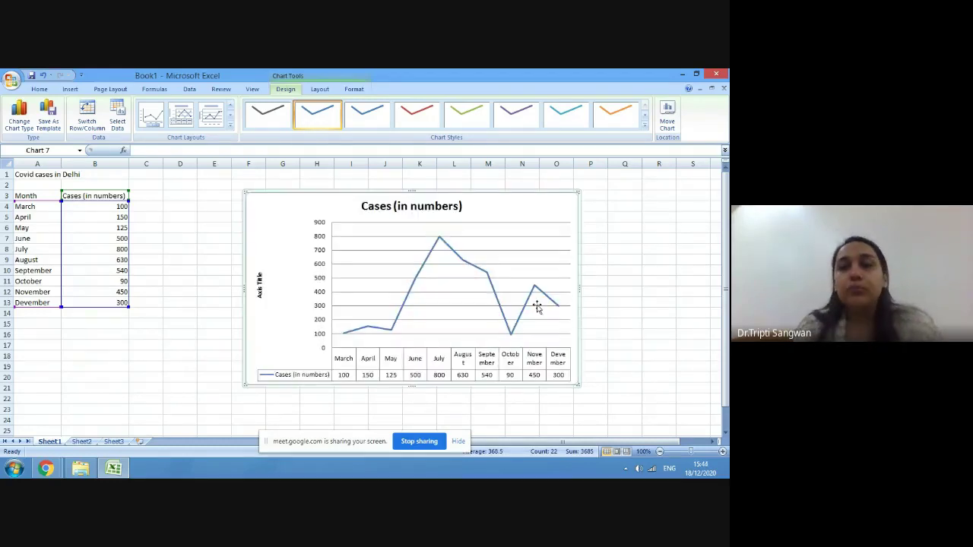
left_click_drag(414, 385, 414, 393)
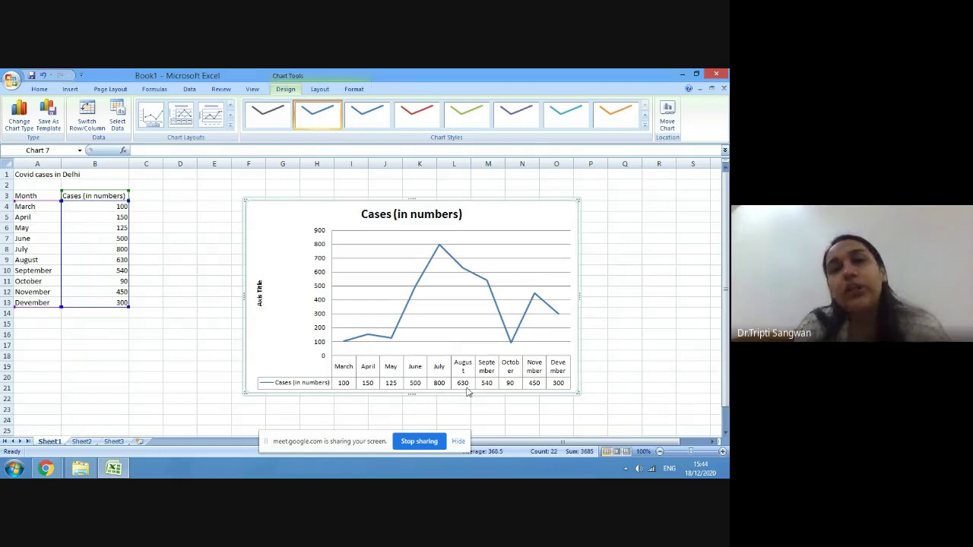
Step: Apply the line chart layout without titles, with gridlines and the legend beside the plot
left_click(231, 127)
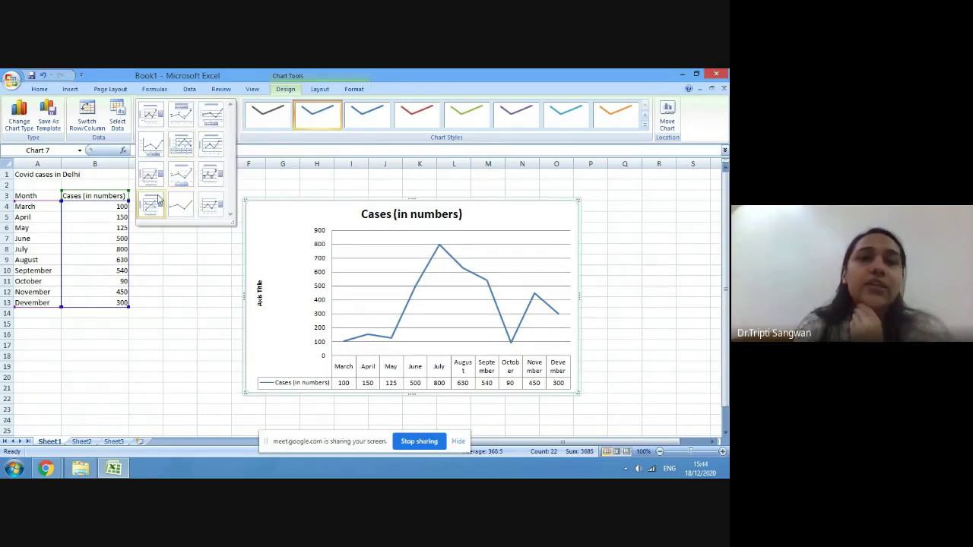
left_click(217, 206)
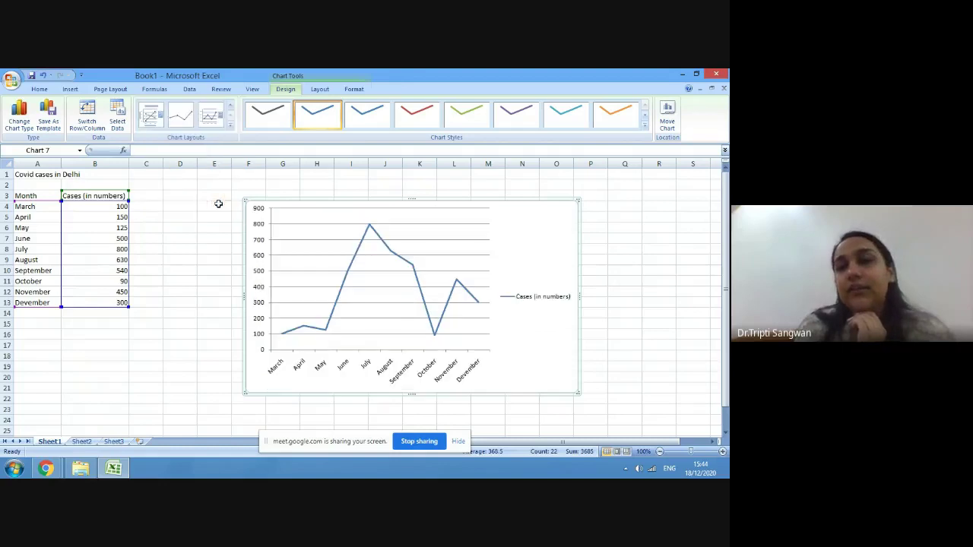
Step: Try the red and dark purple line chart styles, and apply the style with an orange line on a black background
left_click(644, 129)
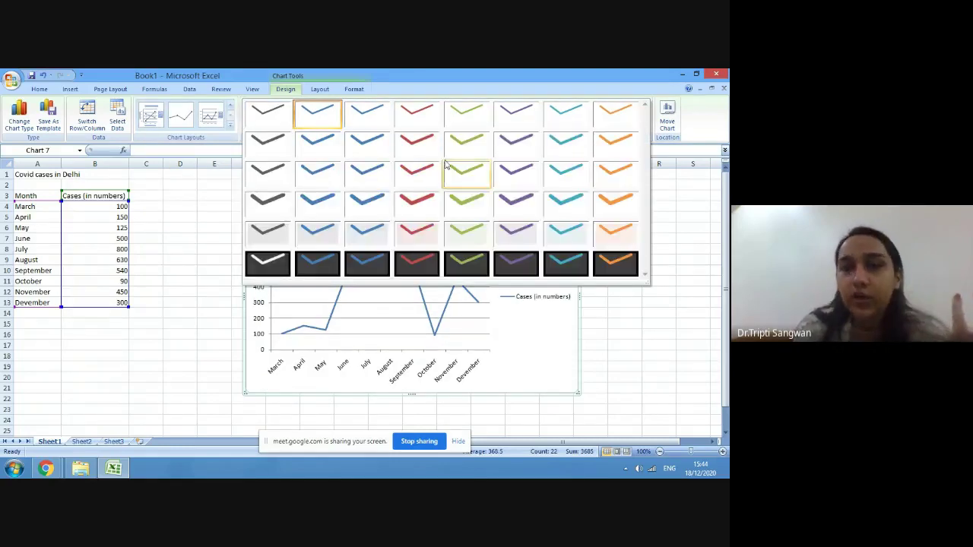
left_click(423, 241)
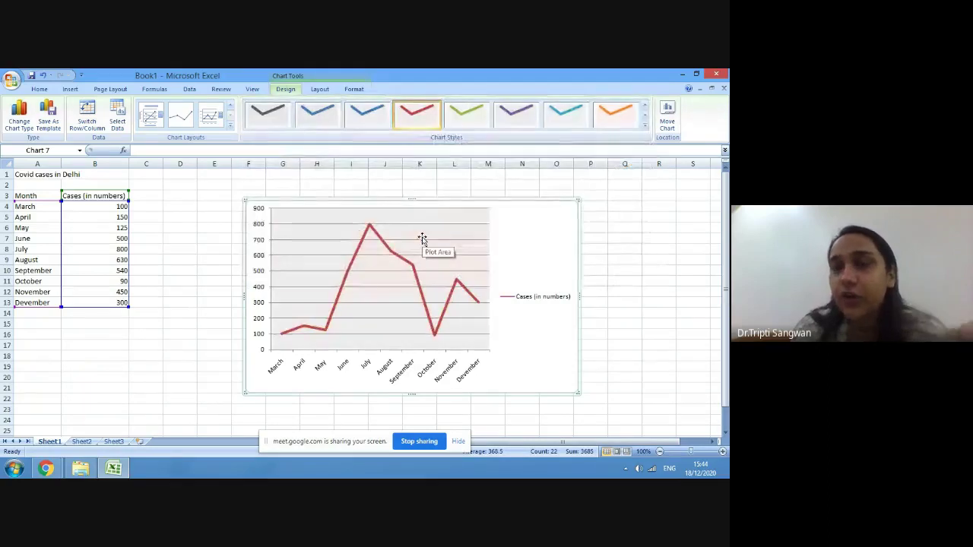
left_click(644, 129)
left_click(516, 264)
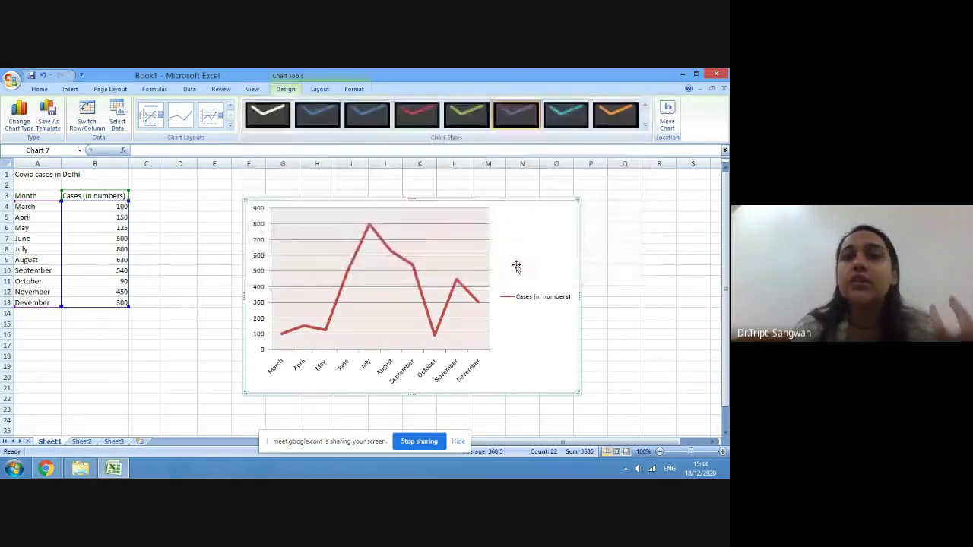
left_click(626, 112)
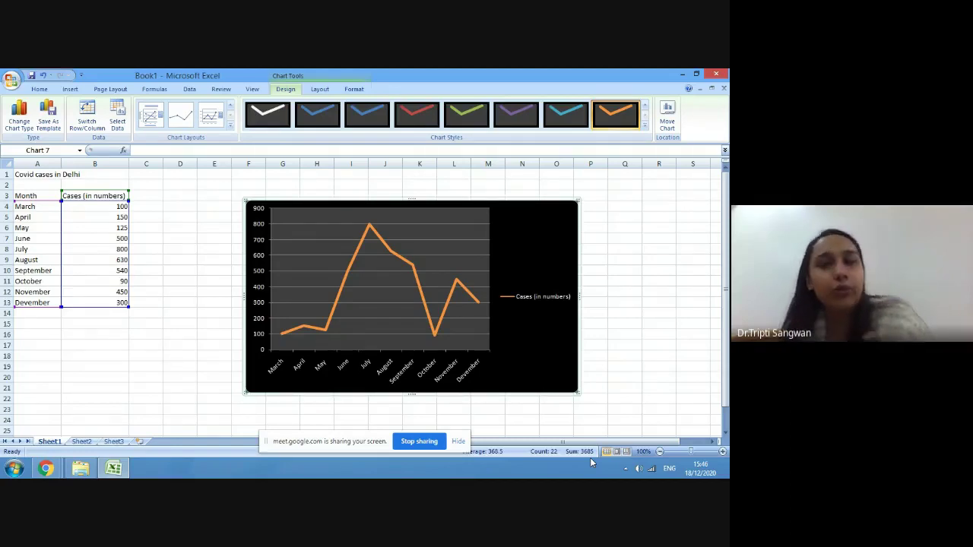
Step: Delete the line chart from the worksheet
left_click(629, 369)
left_click(530, 211)
key("Delete")
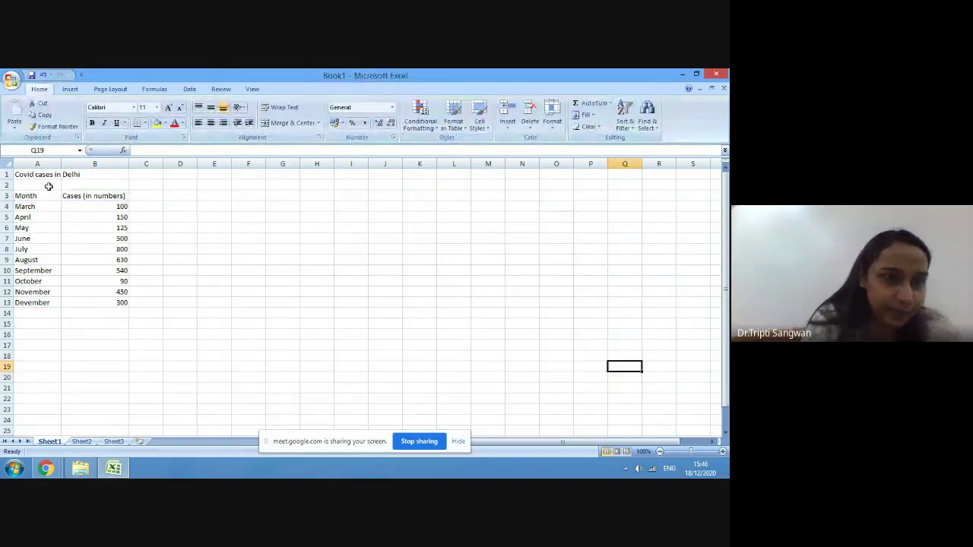
Step: Clear March from cell A4 and change the heading in A1 to "Covid cases in October"
left_click(27, 205)
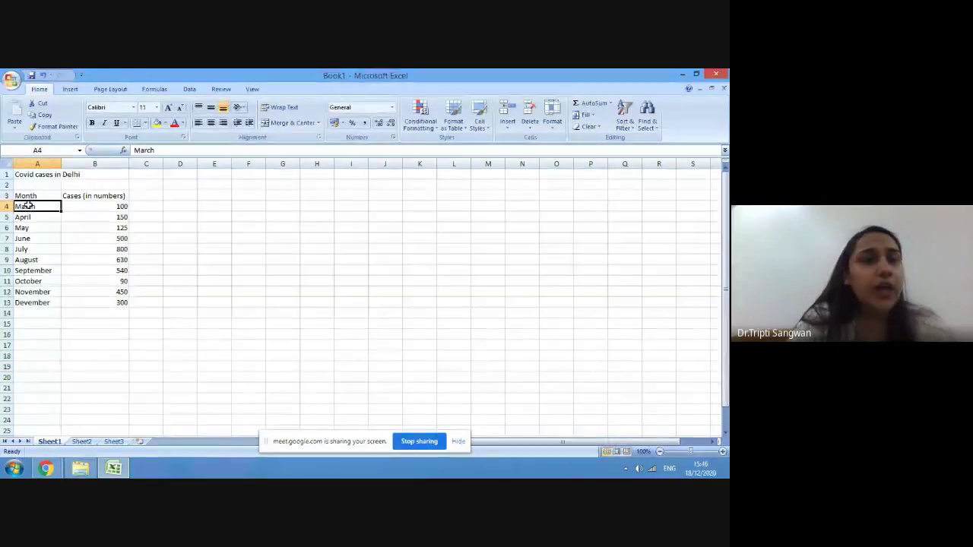
key("BackSpace")
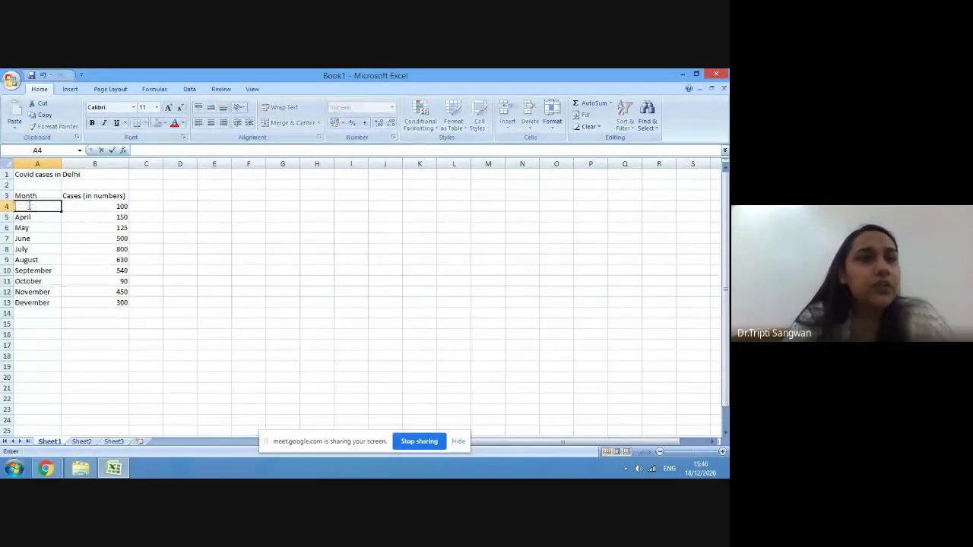
left_click(84, 175)
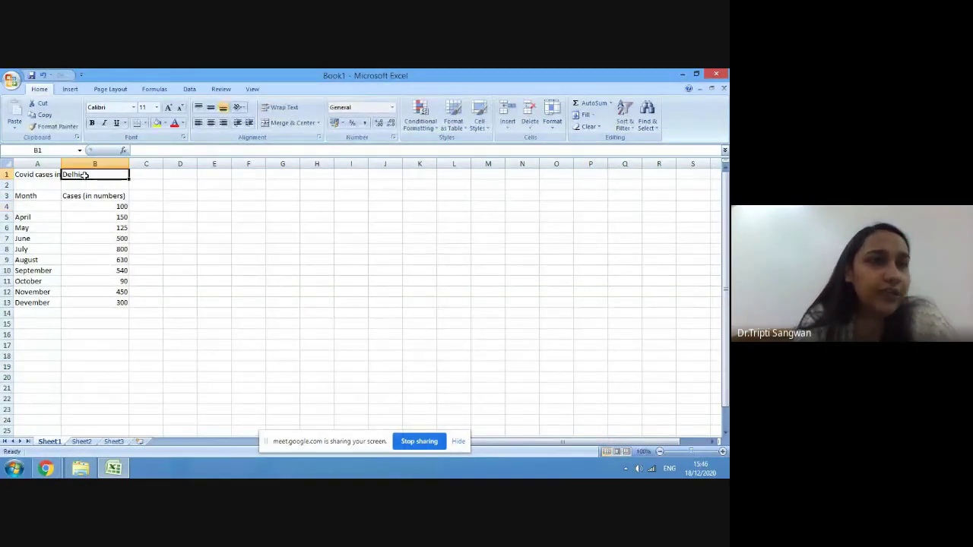
left_click(27, 174)
left_click(207, 150)
key("BackSpace")
key("BackSpace")
key("BackSpace")
key("BackSpace")
key("BackSpace")
type("Oct")
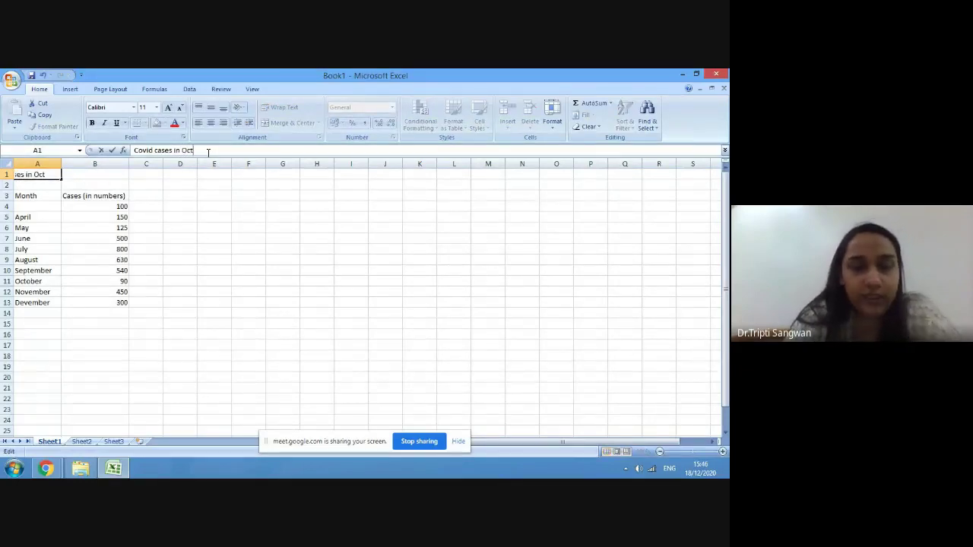
type("ober")
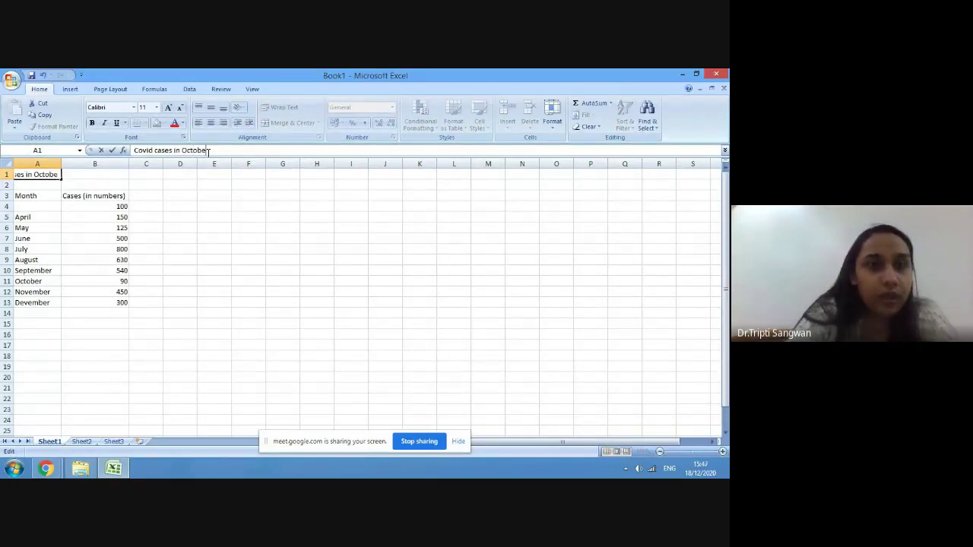
Step: Replace the entries in A4 to A7 with the countries US, UK, India and China
left_click(33, 205)
type("US")
key("Return")
type("UK")
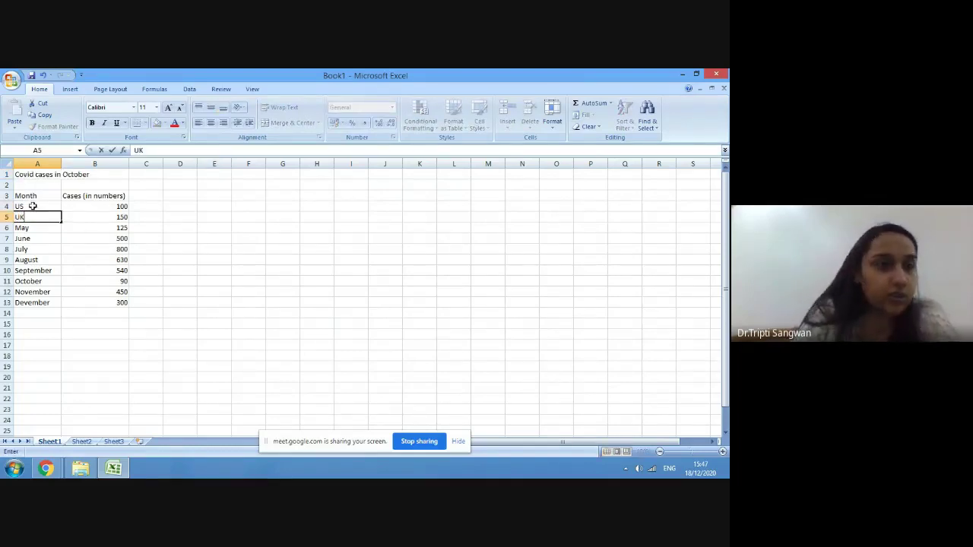
key("Return")
key("BackSpace")
type("India")
key("Return")
type("China")
key("Return")
Step: Replace July in A8 with Australia and August in A9 with Pakistan
key("BackSpace")
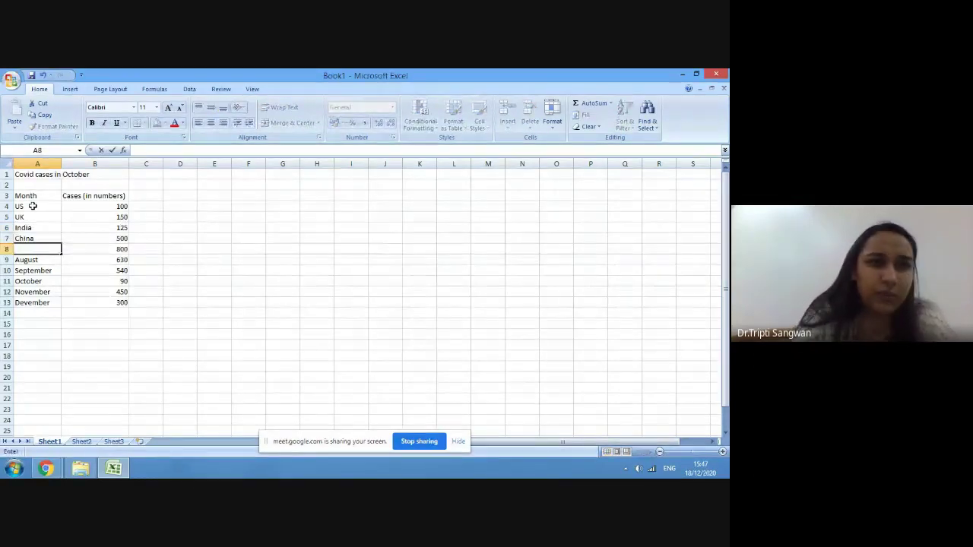
type("Aus")
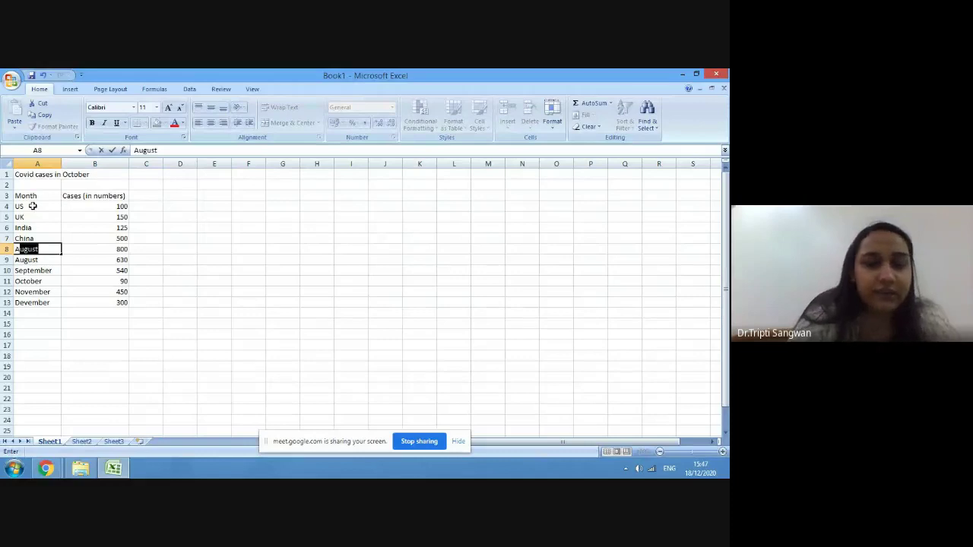
type("tra")
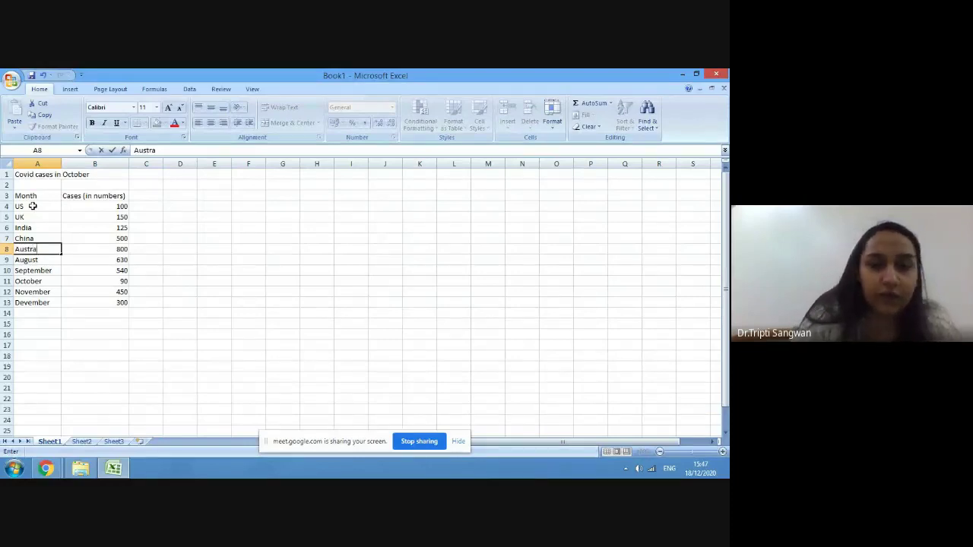
type("lia")
key("Return")
key("BackSpace")
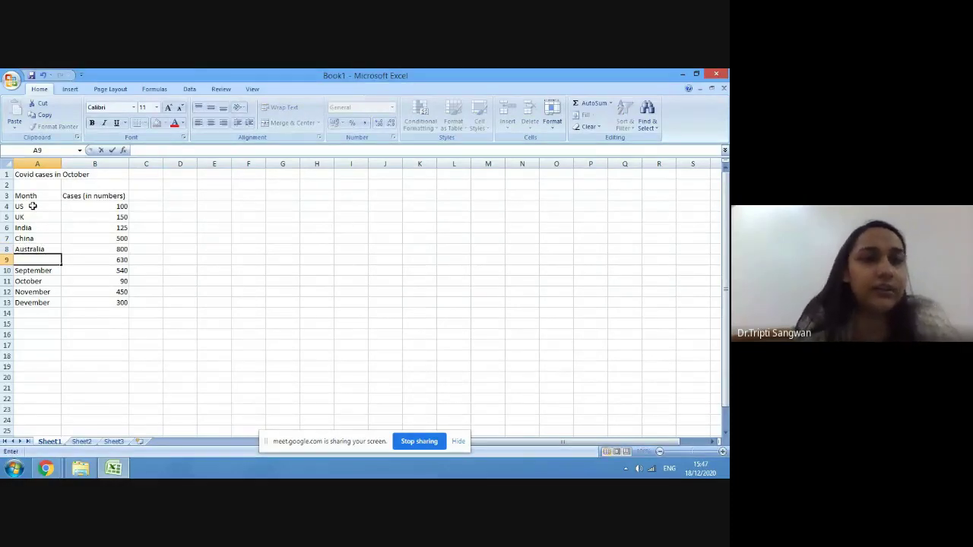
type("pakistan")
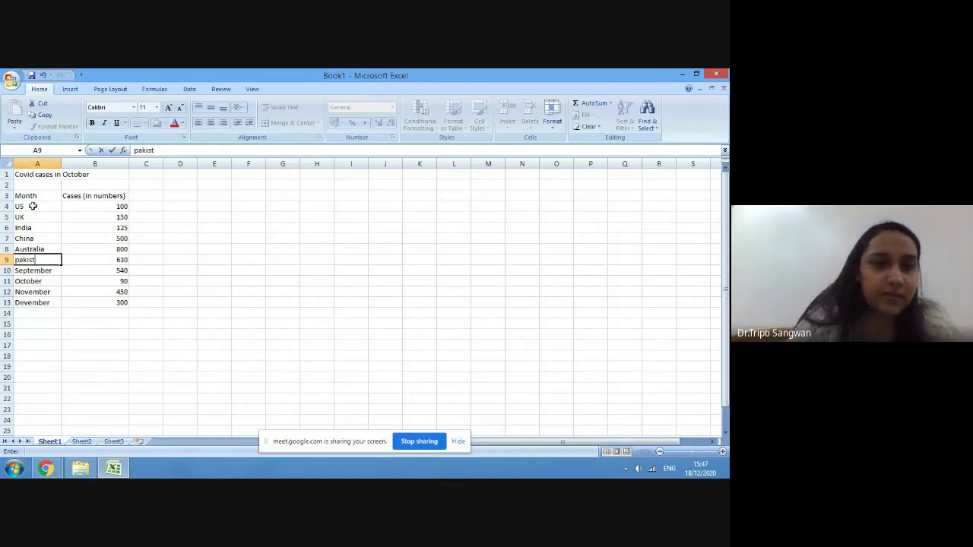
key("BackSpace")
key("BackSpace")
key("BackSpace")
key("BackSpace")
key("BackSpace")
key("BackSpace")
key("BackSpace")
key("BackSpace")
type("Pakista")
key("Return")
Step: Replace the remaining months in A10 to A13 with Turkey, Russia, Vietnam and Bhutan
key("BackSpace")
type("Turkey")
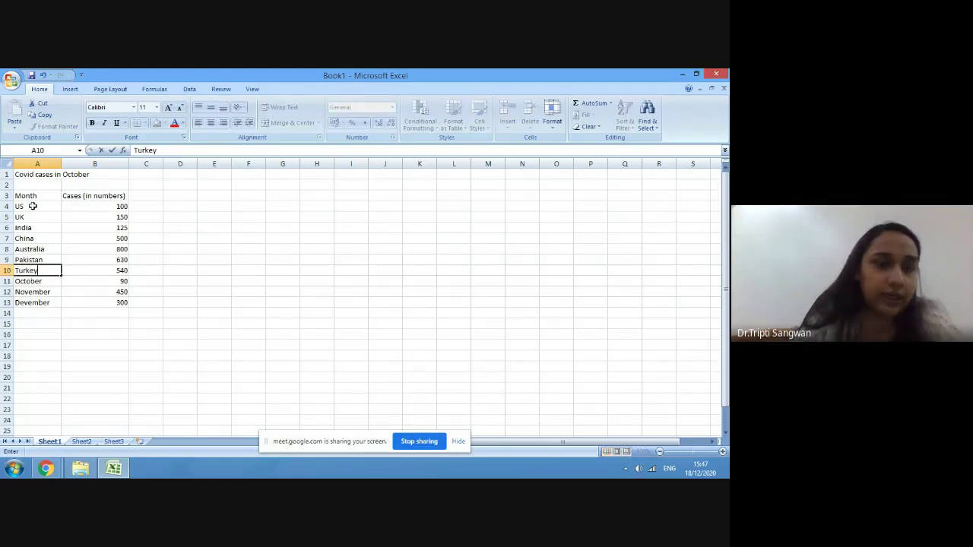
key("Return")
key("BackSpace")
type("Russia")
key("Return")
key("BackSpace")
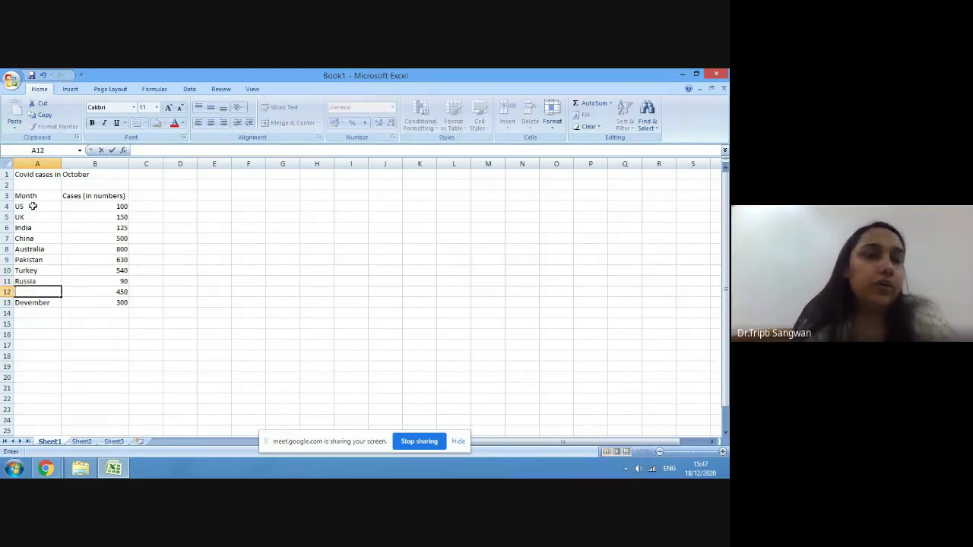
type("Vietnam")
key("Return")
key("BackSpace")
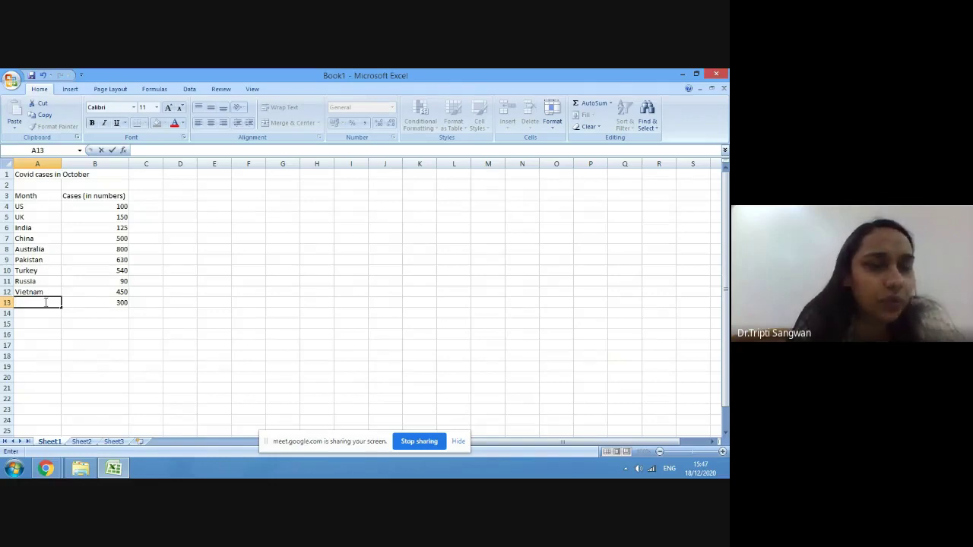
type("Bhutan")
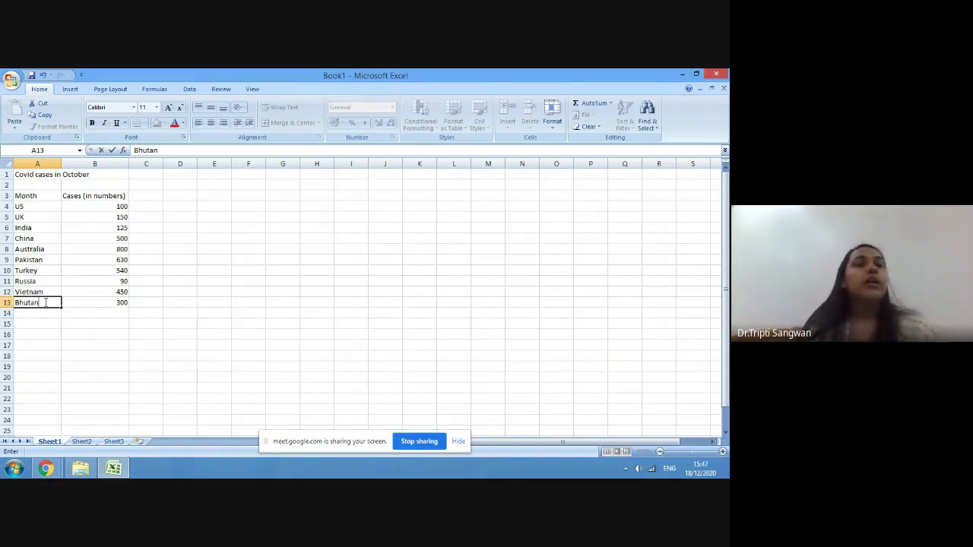
left_click(206, 313)
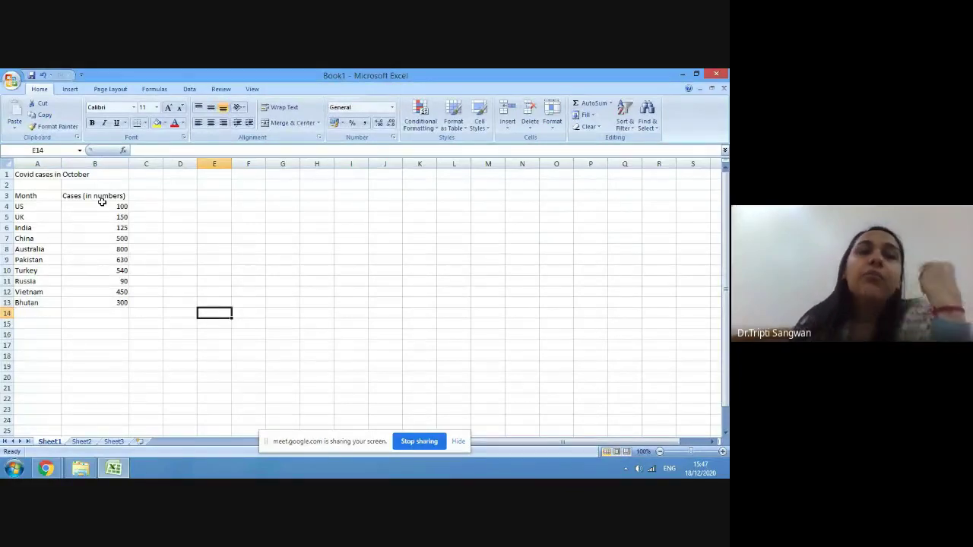
Step: Insert a plain 2-D pie chart from the country and case data in A3:B13
left_click(70, 89)
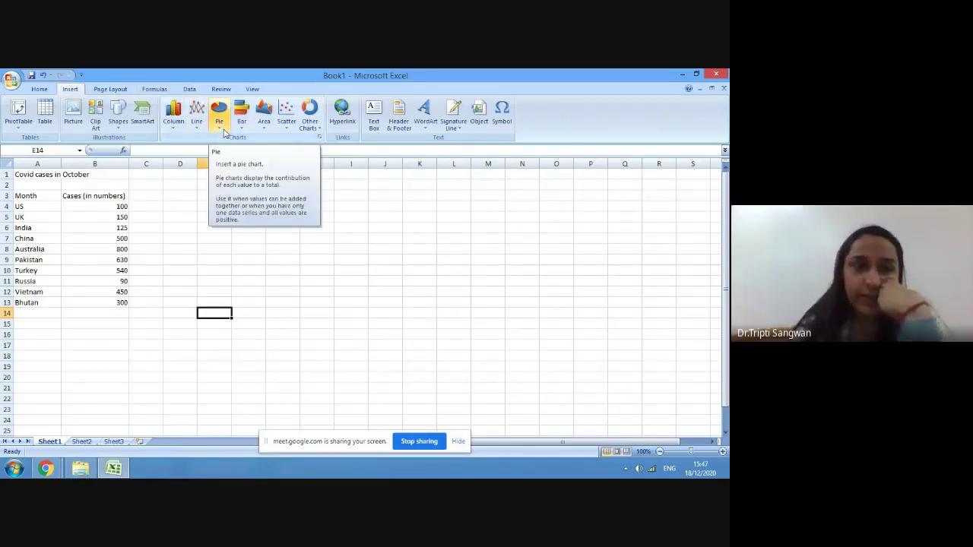
left_click(173, 239)
left_click_drag(21, 196, 120, 303)
left_click(219, 120)
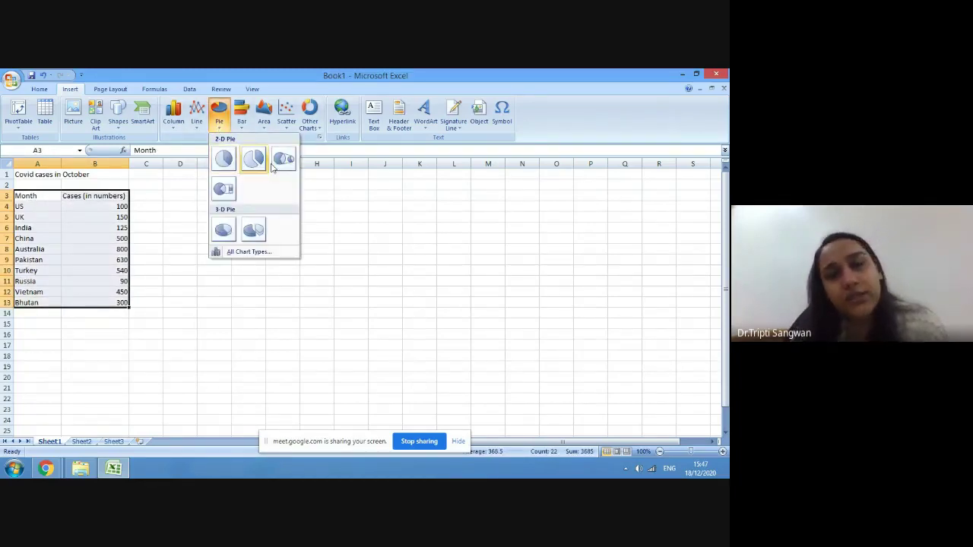
left_click(224, 160)
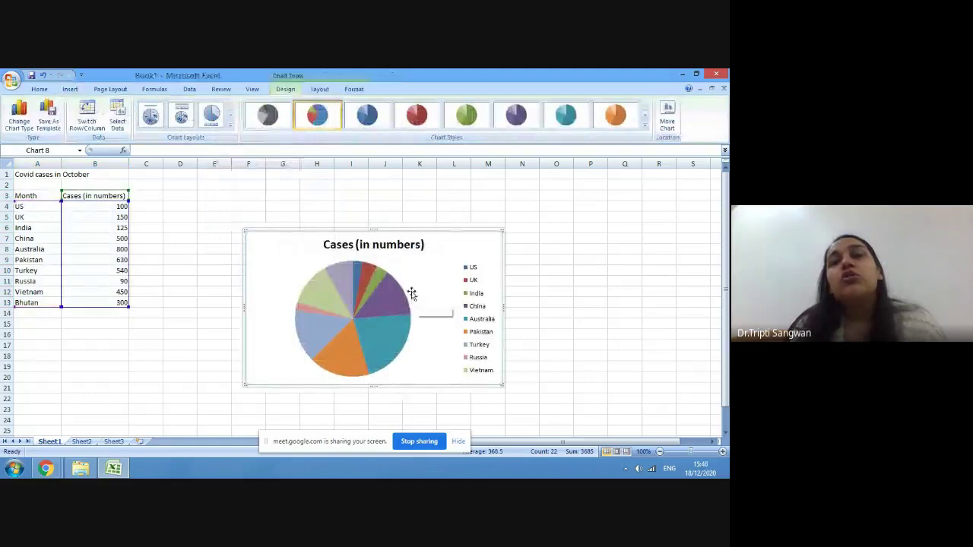
Step: Change the pie chart title to "Cases in October (in numbers)"
left_click(378, 245)
left_click(355, 245)
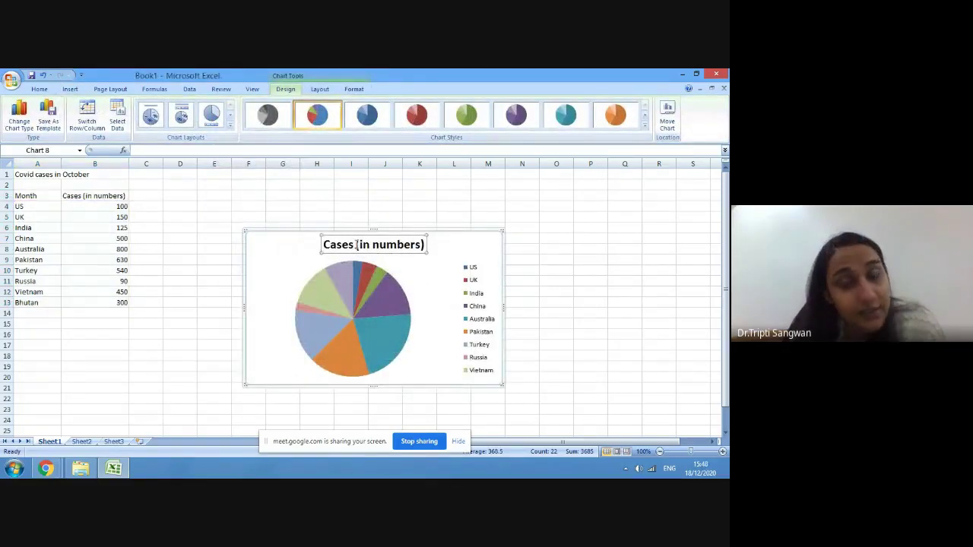
type("in Oct")
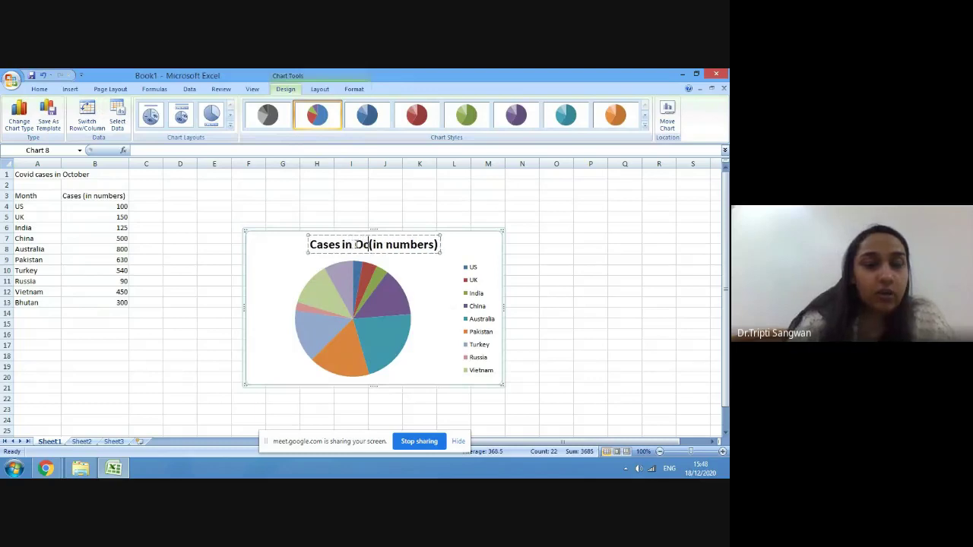
type("ober")
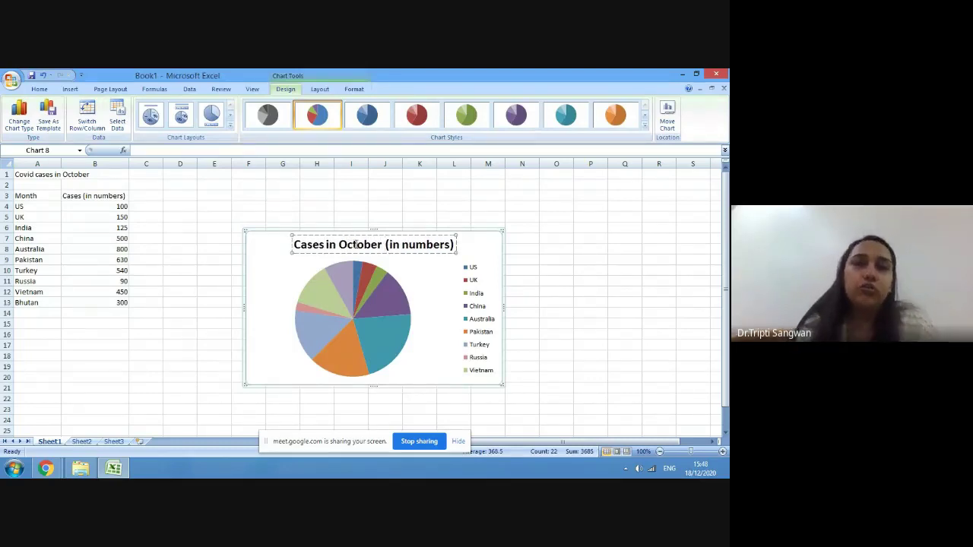
Step: Apply the pie chart layout that labels each slice with its country name and percentage and has no legend
mouse_move(358, 334)
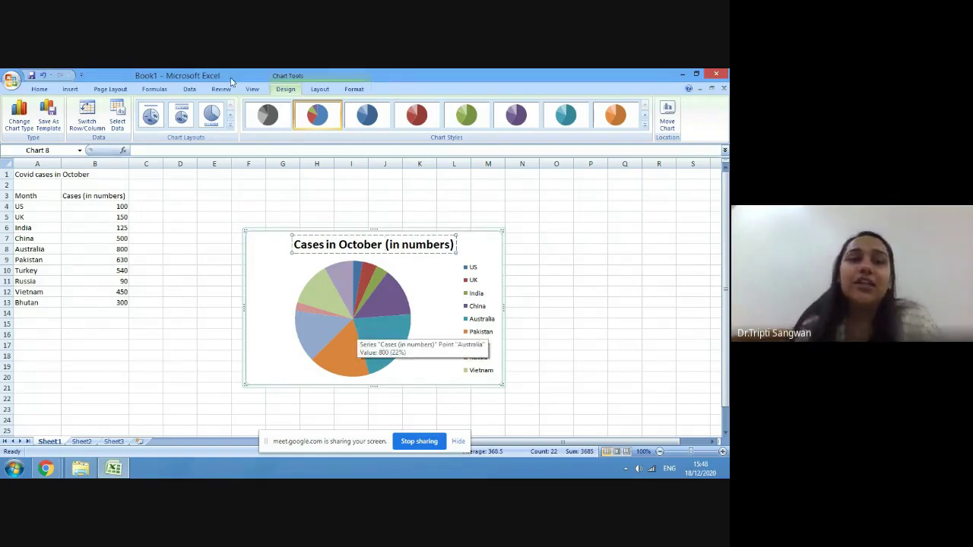
left_click(231, 126)
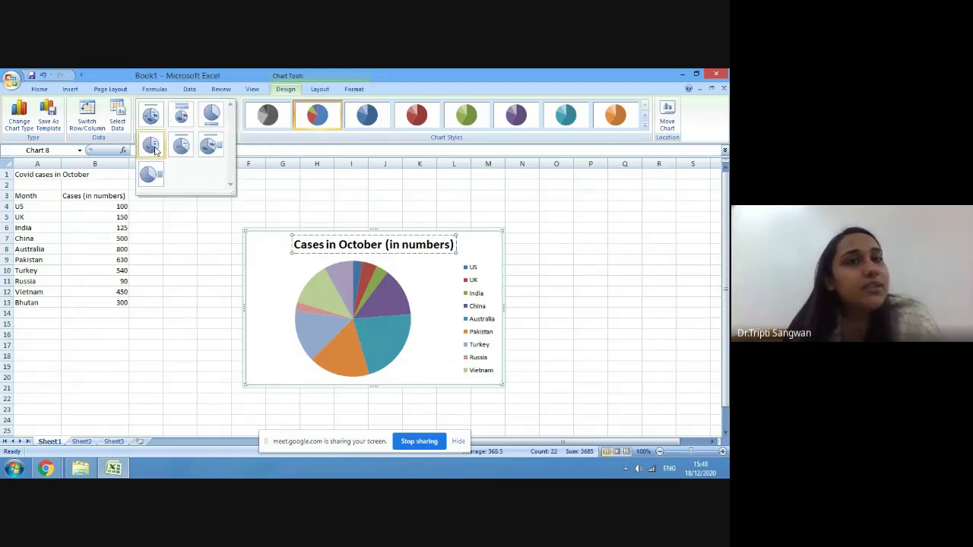
left_click(150, 114)
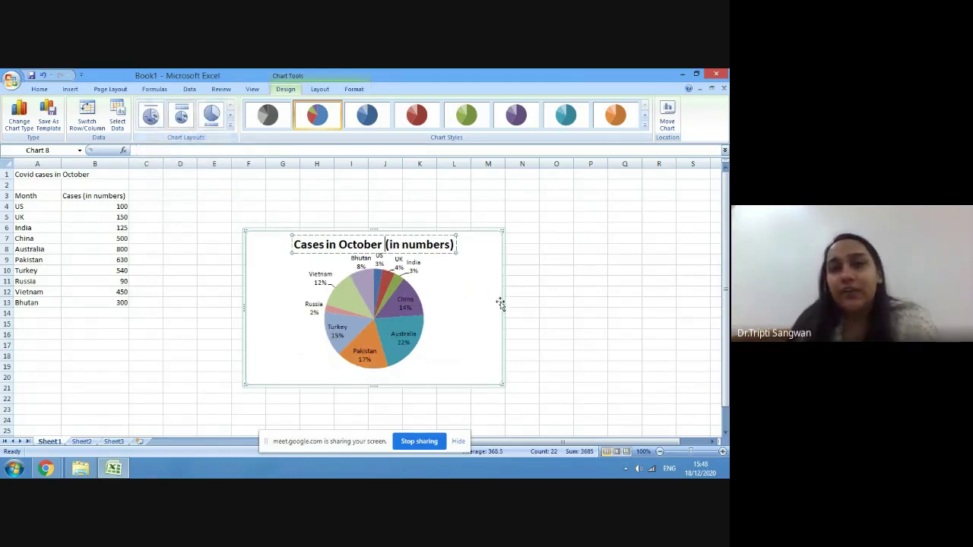
Step: Enlarge the pie chart to span columns F to N and about rows 2 to 22
left_click_drag(503, 307, 546, 307)
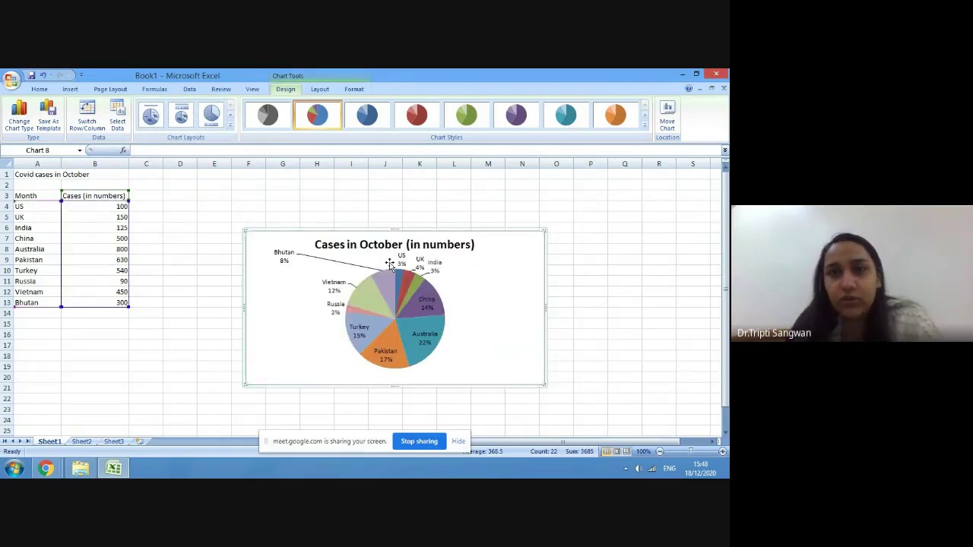
left_click_drag(396, 222, 395, 185)
left_click_drag(394, 387, 395, 403)
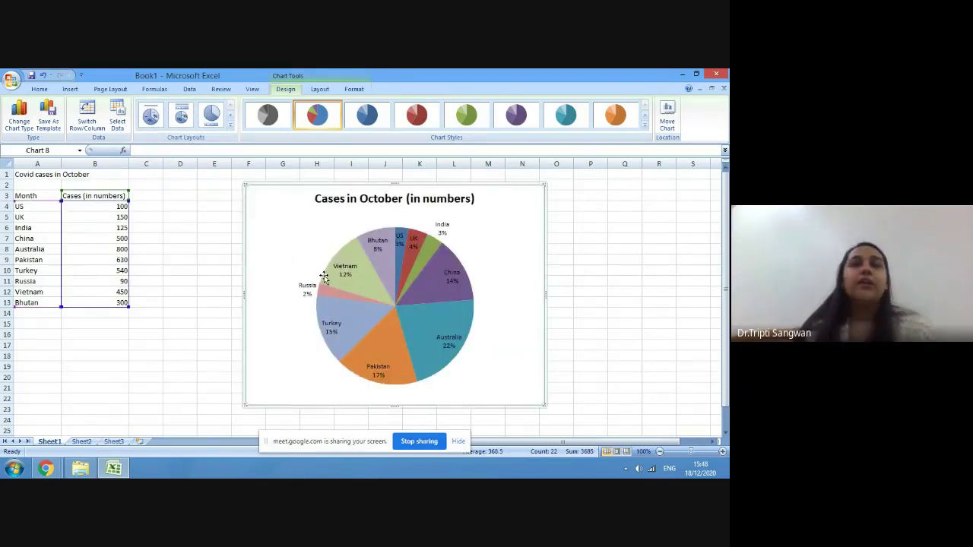
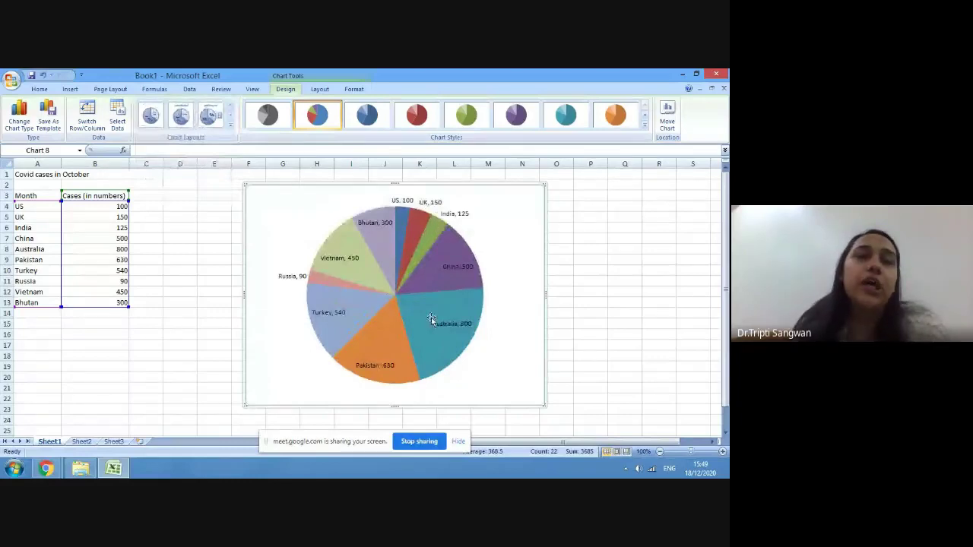
Step: Apply the pie chart layout with a title and only country names as slice labels
left_click(230, 130)
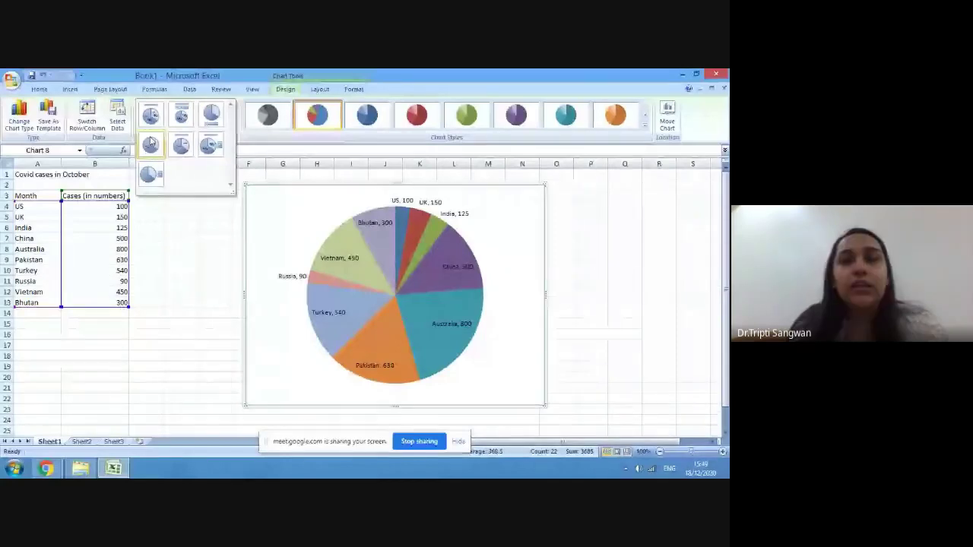
left_click(183, 155)
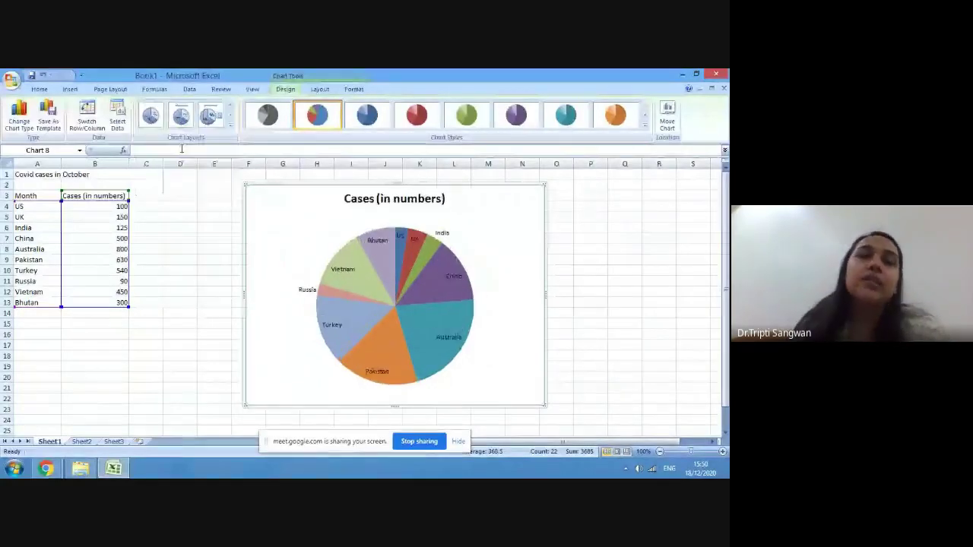
Step: Apply the pie chart layout with a title, percentages and a legend, and replace it with the layout that has only a legend
left_click(231, 127)
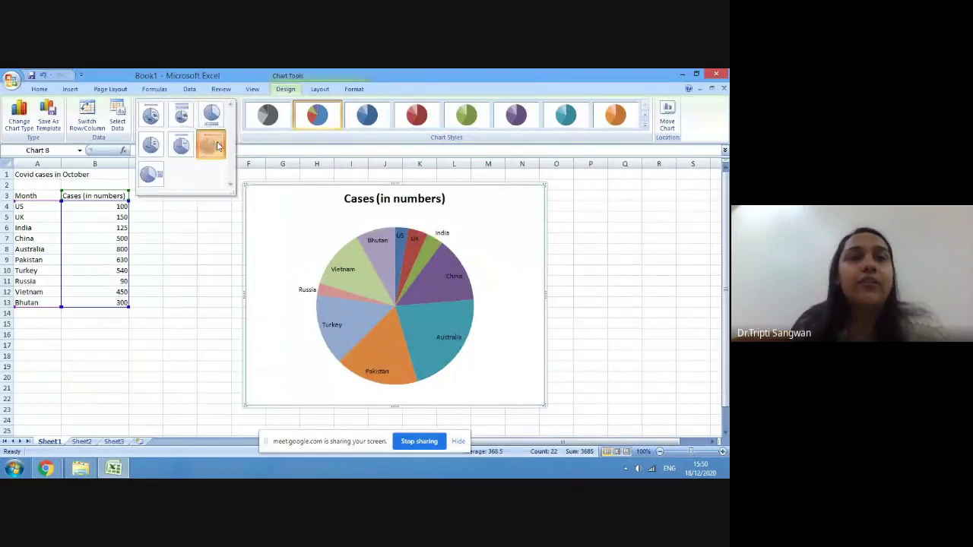
left_click(210, 145)
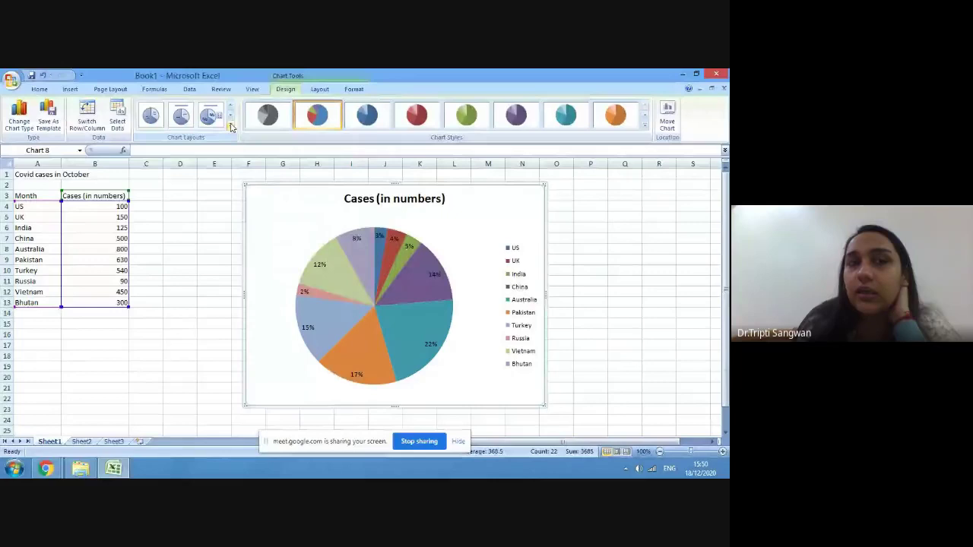
left_click(231, 126)
left_click(150, 174)
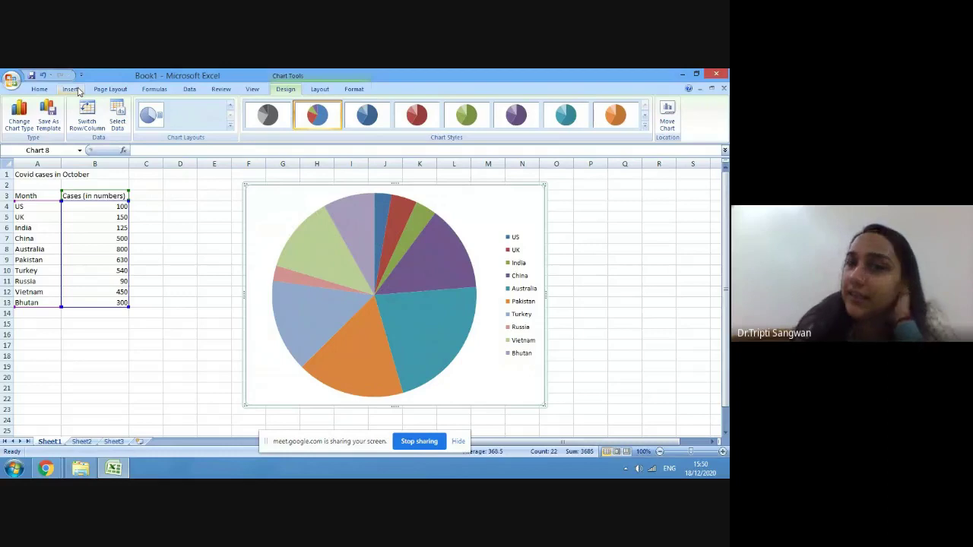
Step: Change the chart to a 2-D exploded pie and apply the layout with a title, country names and percentages on the slices
left_click(76, 91)
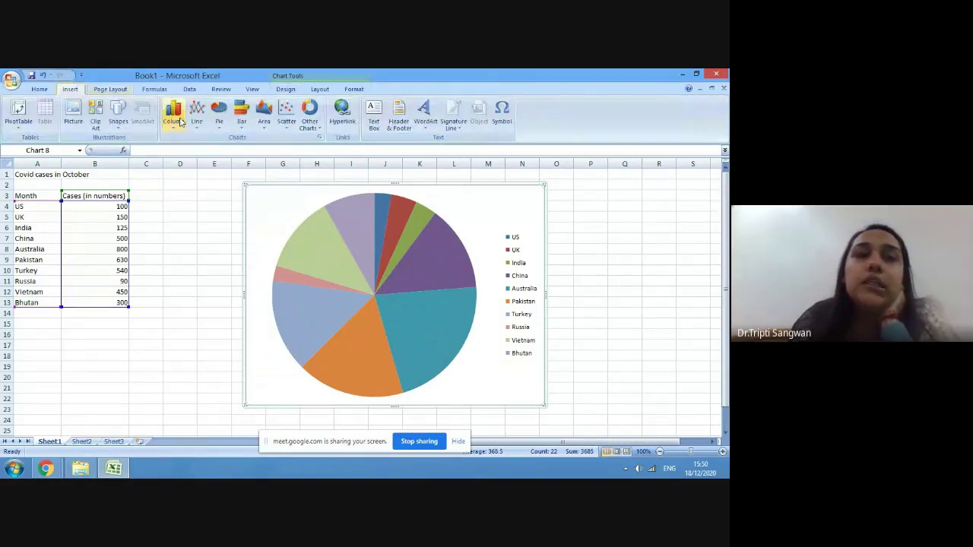
left_click(219, 118)
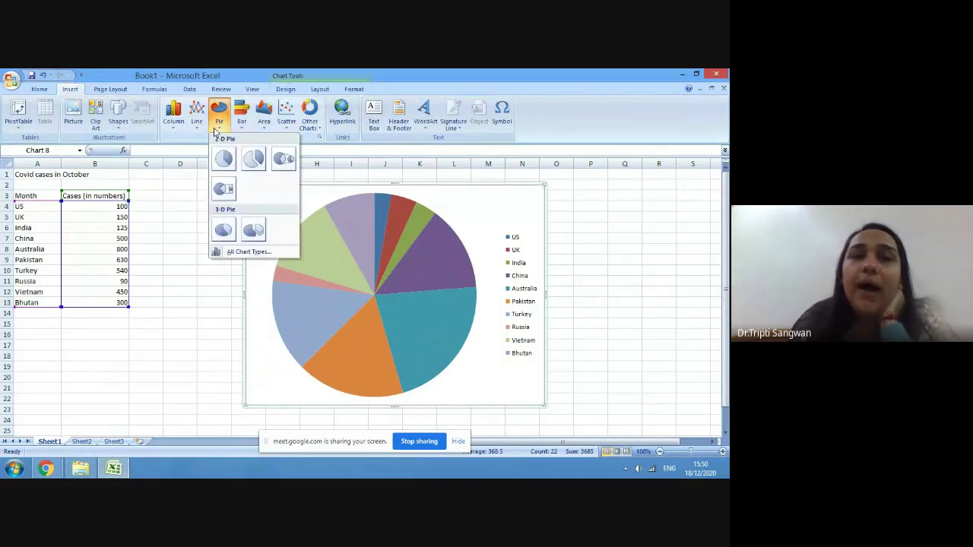
left_click(254, 162)
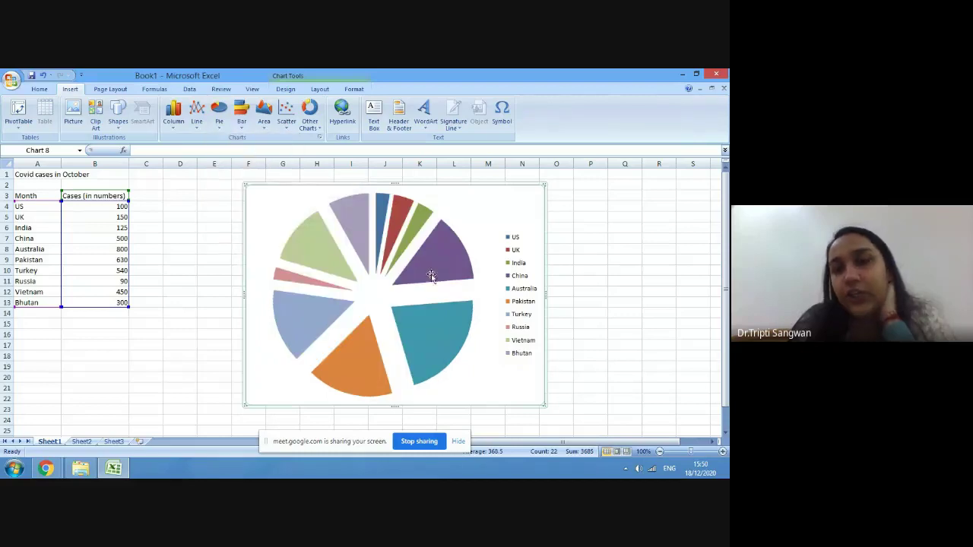
left_click(276, 184)
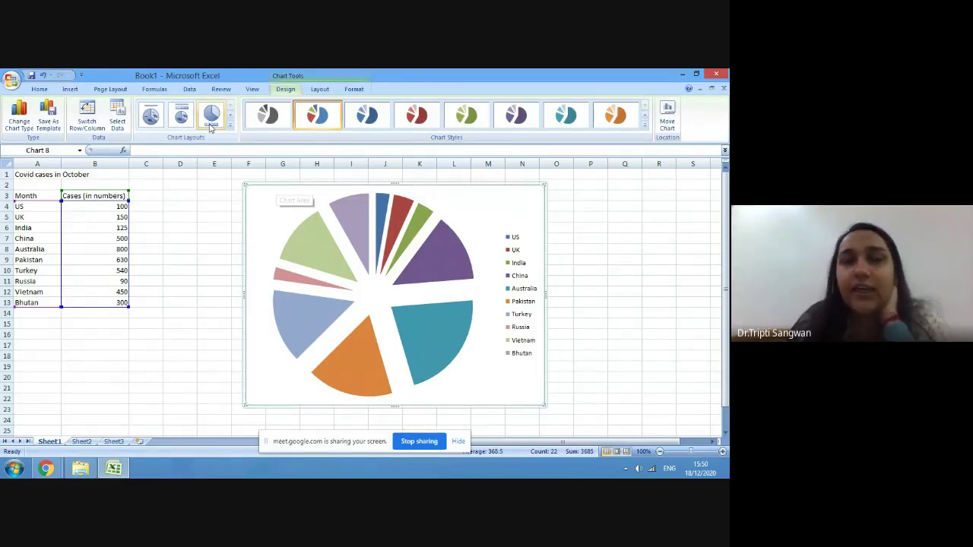
left_click(159, 124)
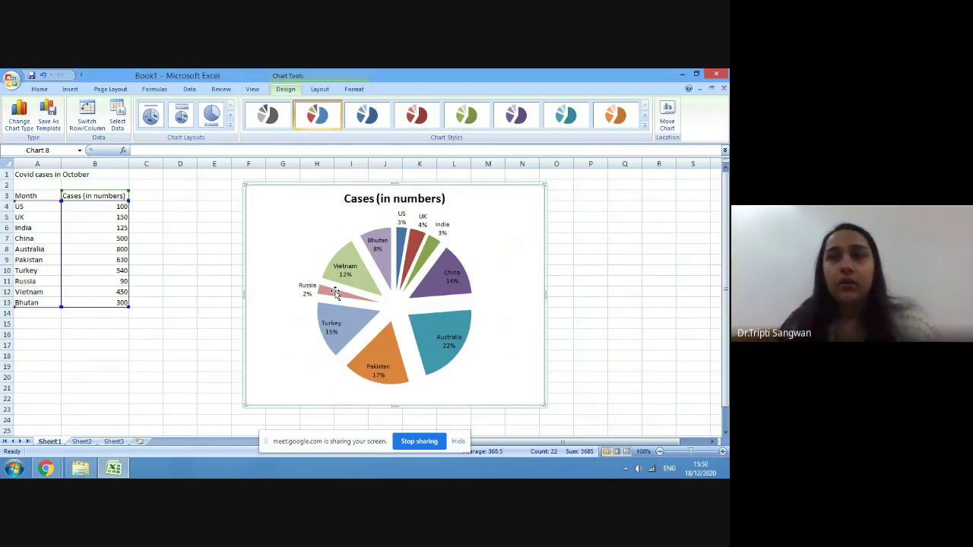
Step: Try the red chart style on a black background, and replace it with Style 4 in red shades on white
left_click(645, 128)
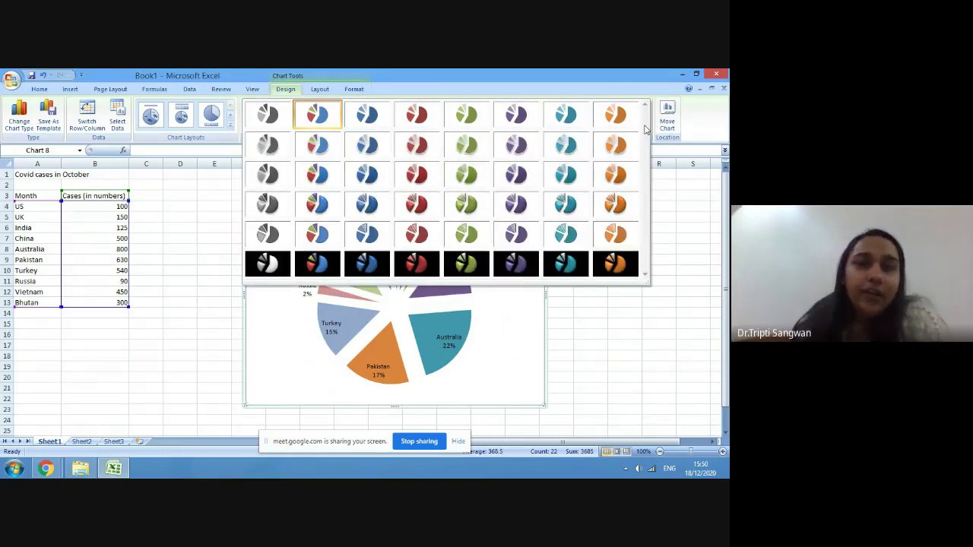
left_click(423, 276)
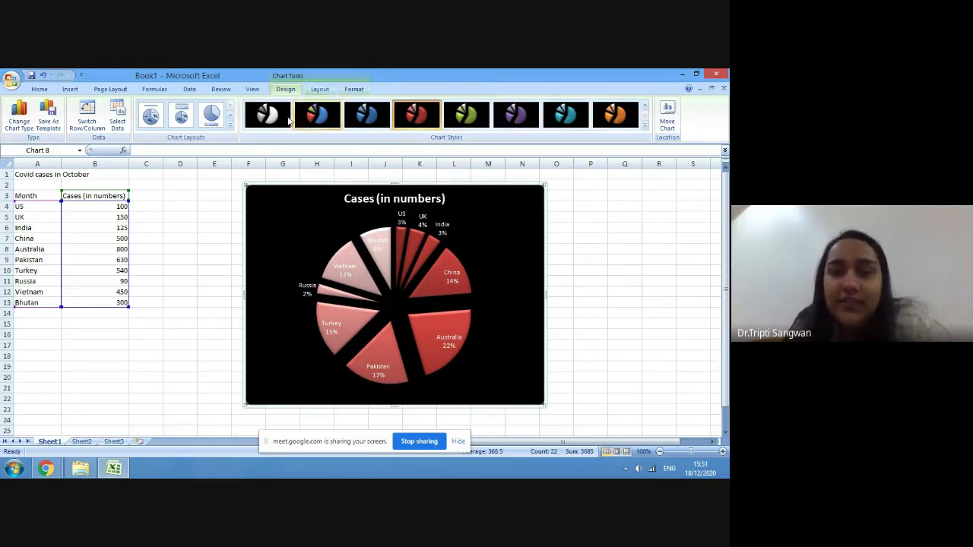
left_click(645, 127)
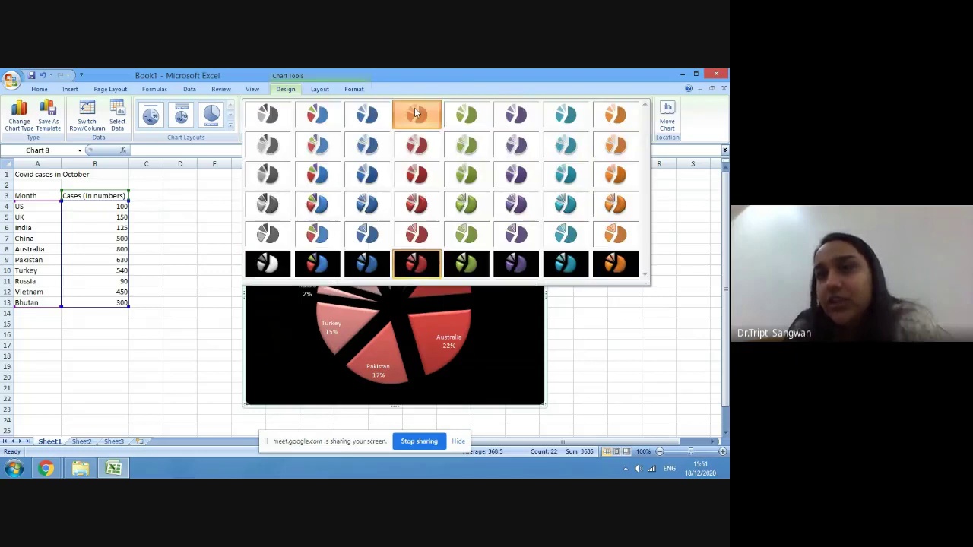
left_click(417, 175)
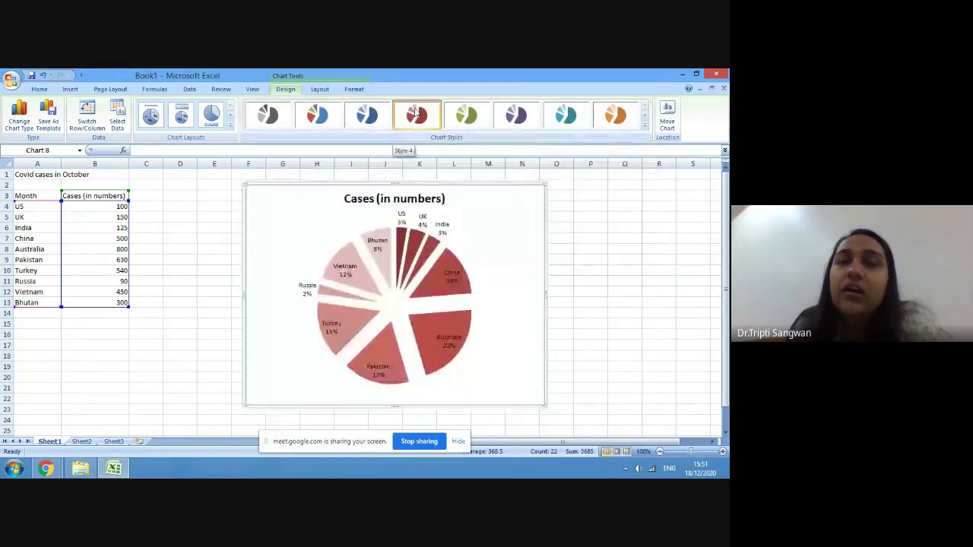
left_click(645, 128)
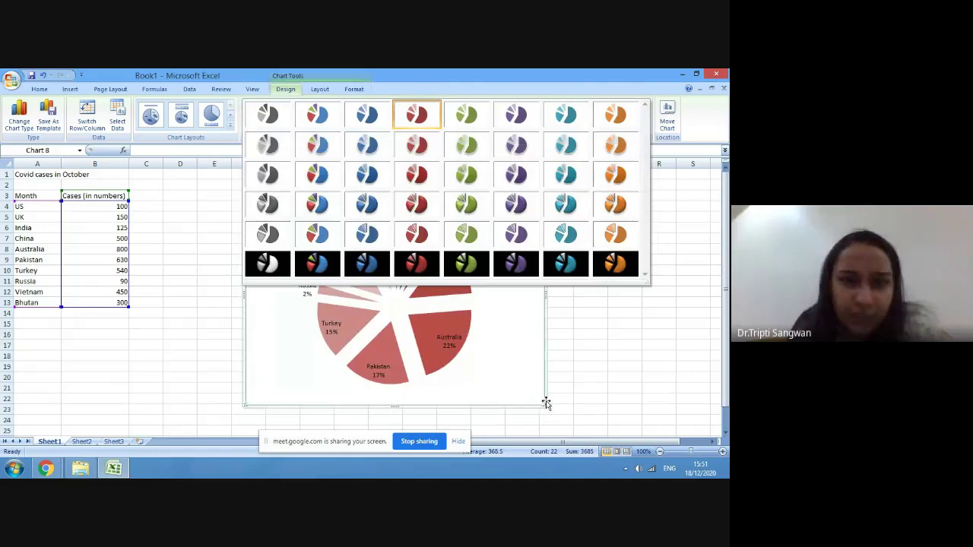
left_click(679, 248)
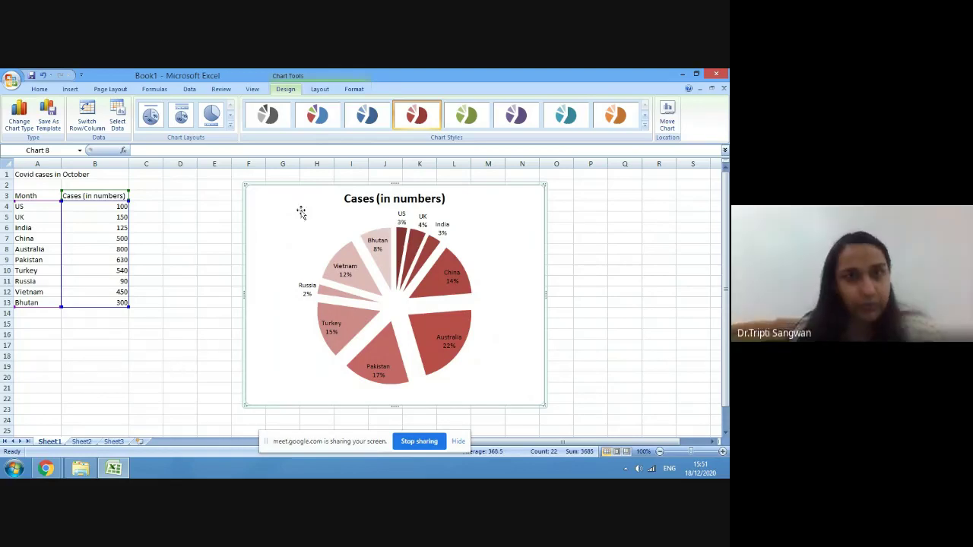
Step: Delete the exploded pie chart from Sheet1
key("Delete")
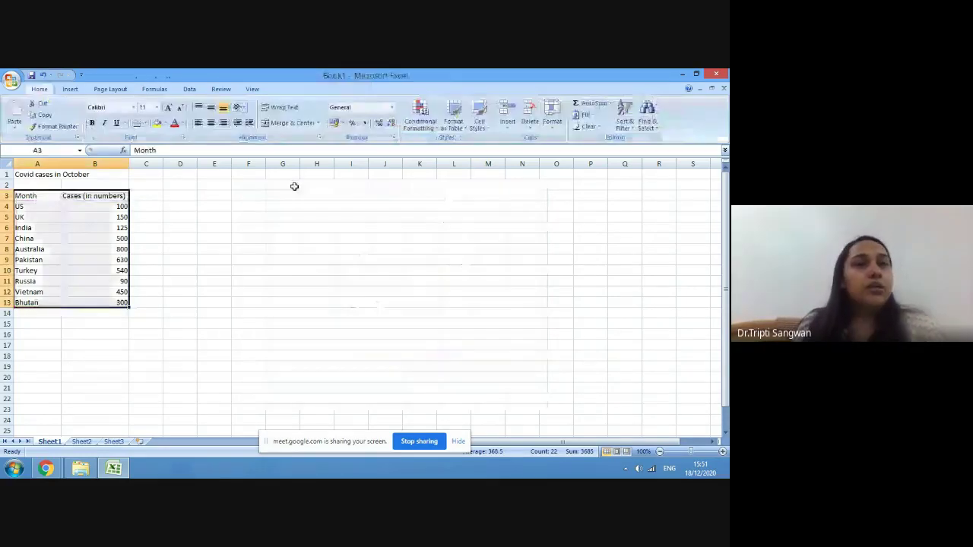
left_click(190, 261)
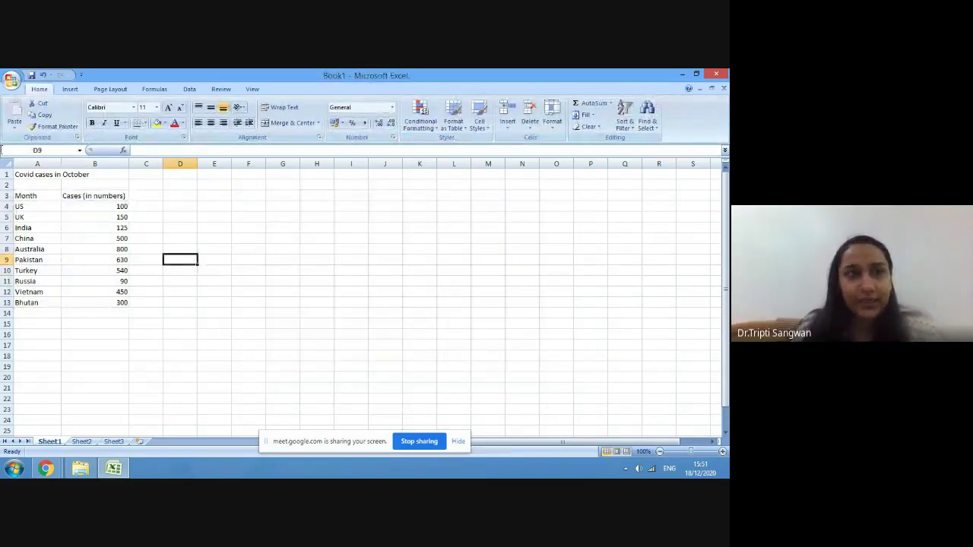
left_click(33, 196)
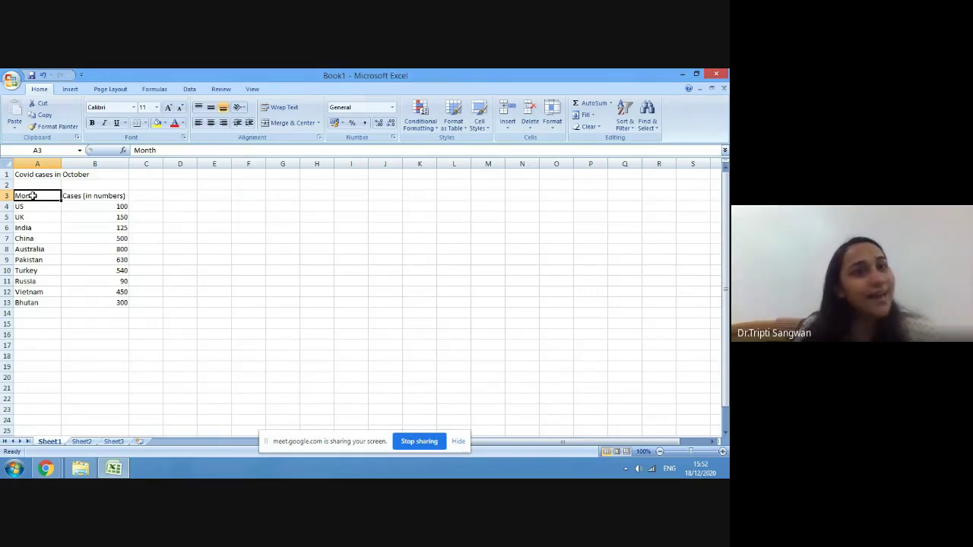
left_click_drag(47, 201, 97, 297)
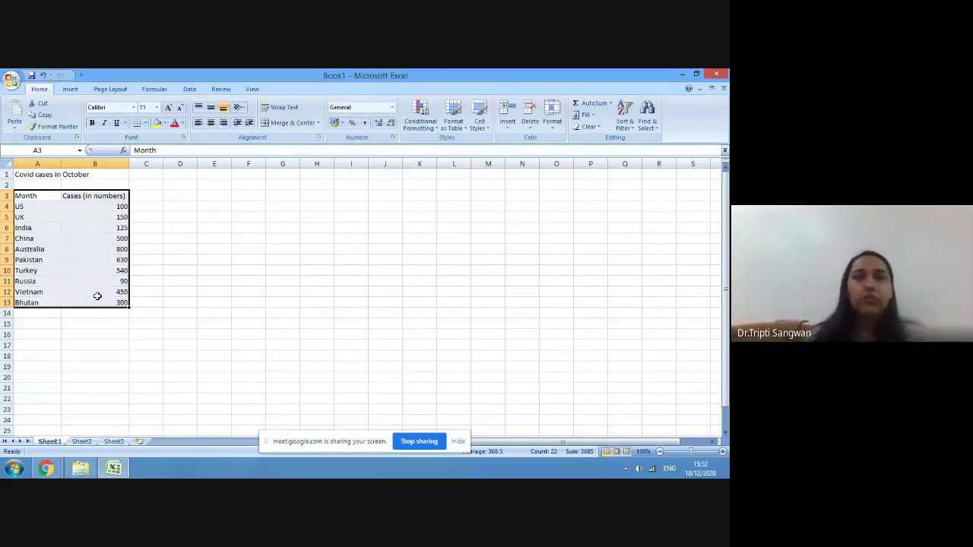
left_click(103, 89)
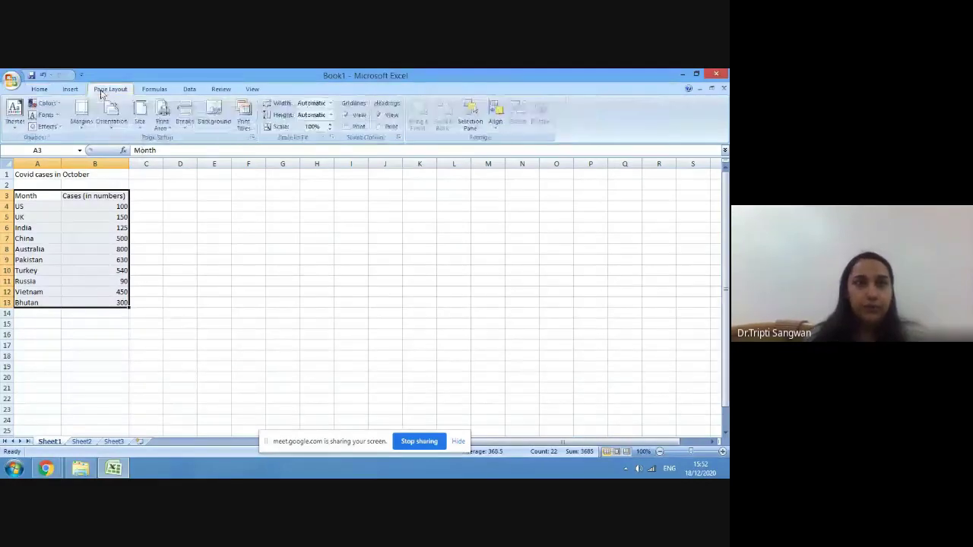
left_click(67, 90)
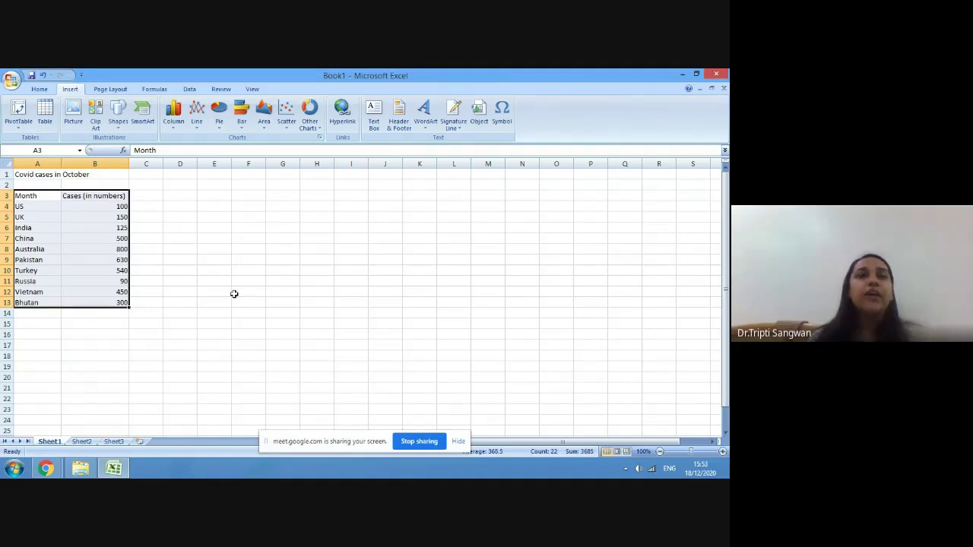
left_click(266, 225)
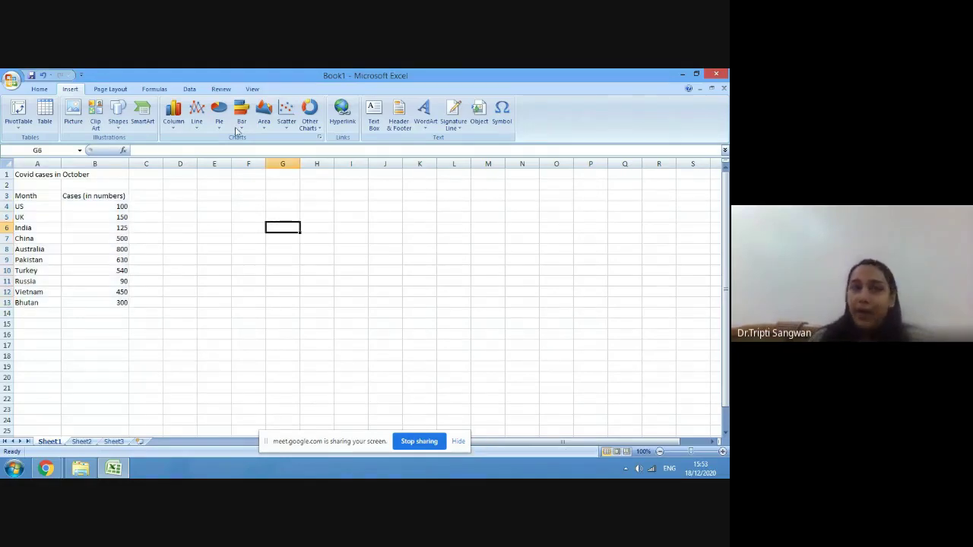
Step: Insert a 2-D clustered bar chart from the country and case data in A3:B13
left_click(42, 196)
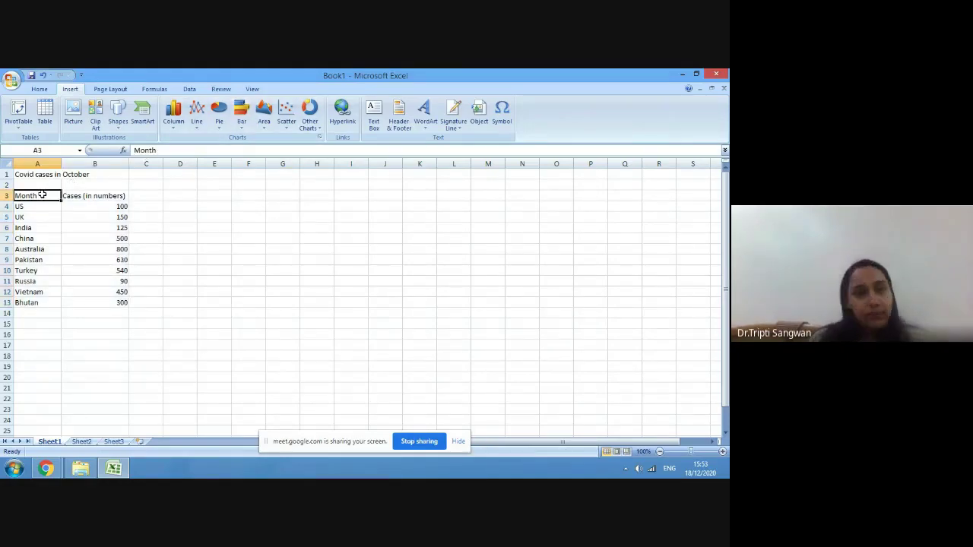
left_click_drag(43, 196, 104, 302)
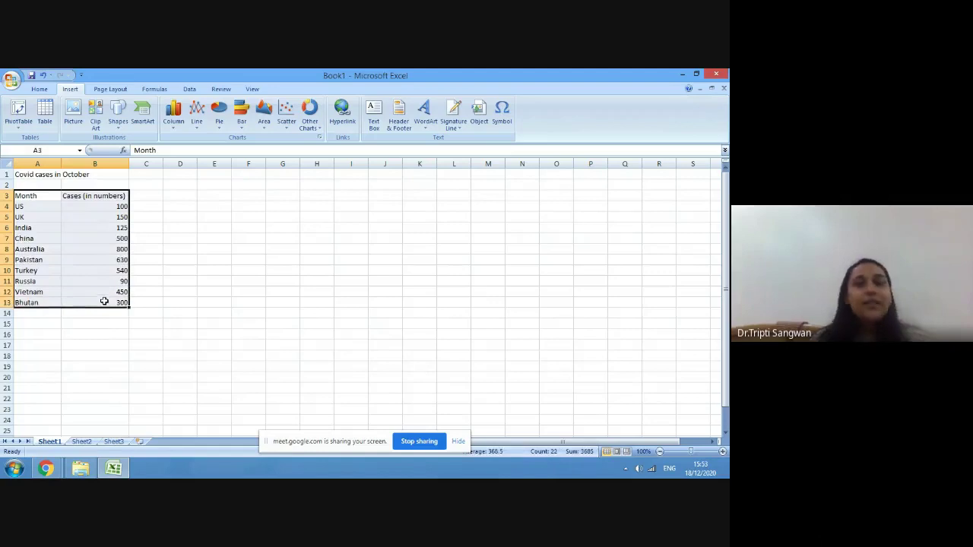
left_click(243, 128)
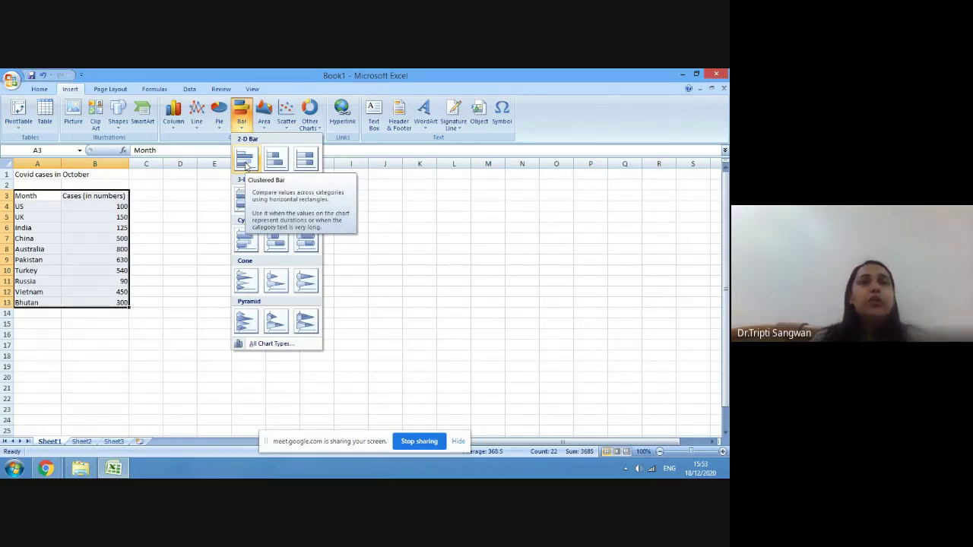
left_click(245, 160)
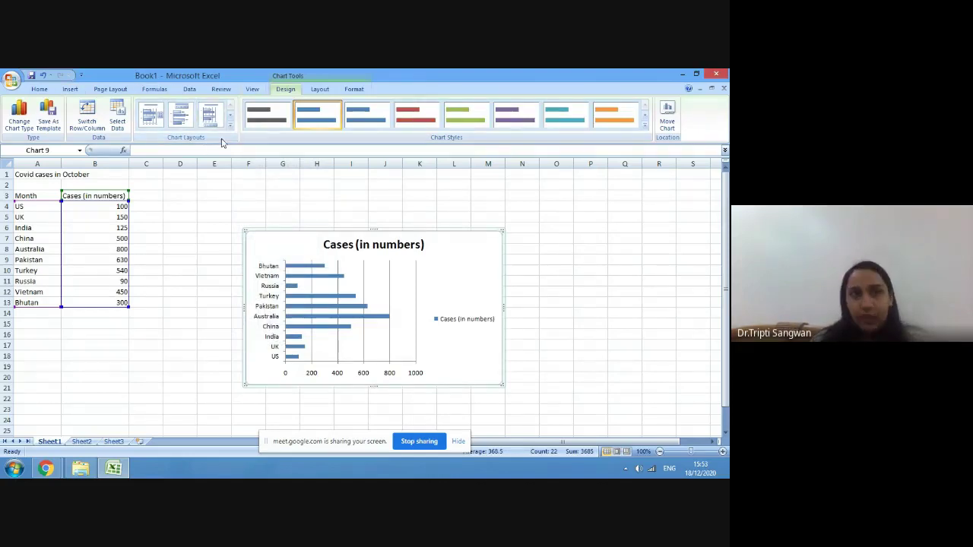
Step: Try the bar chart layout with a data table, and replace it with the layout that has value labels and a legend below the title
left_click(230, 127)
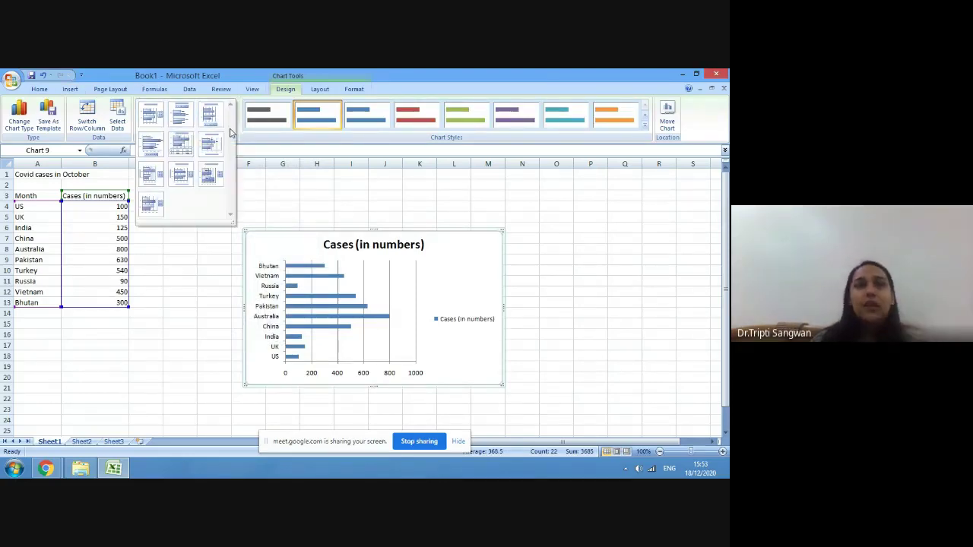
left_click(191, 151)
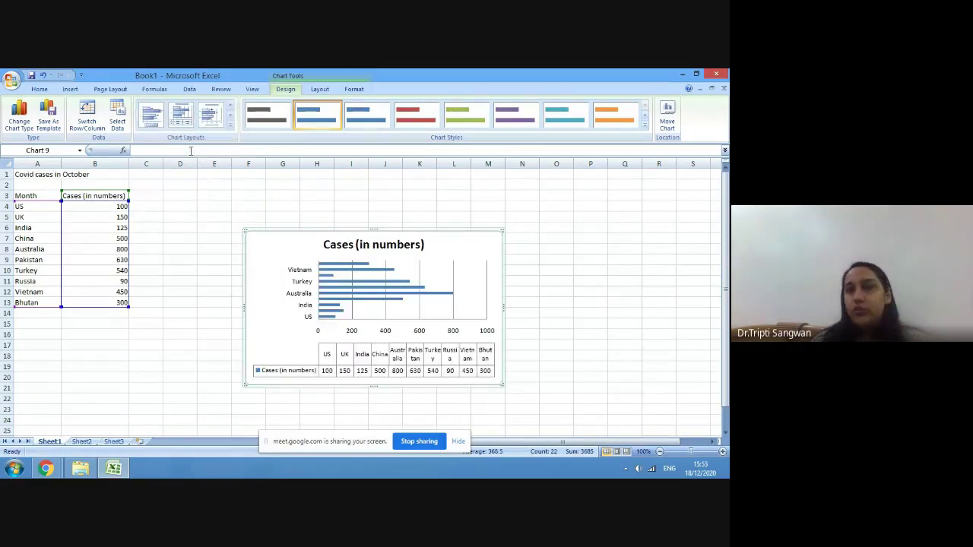
left_click(230, 128)
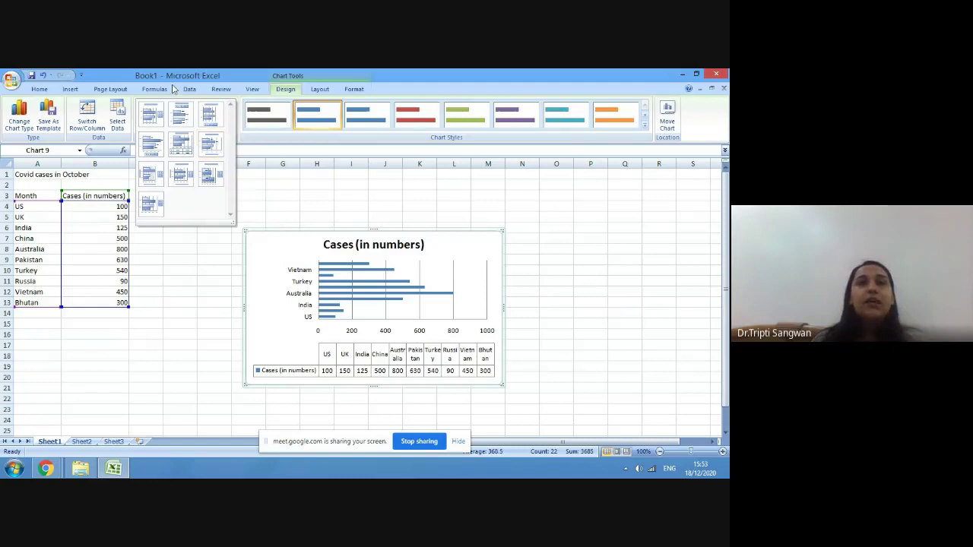
left_click(177, 111)
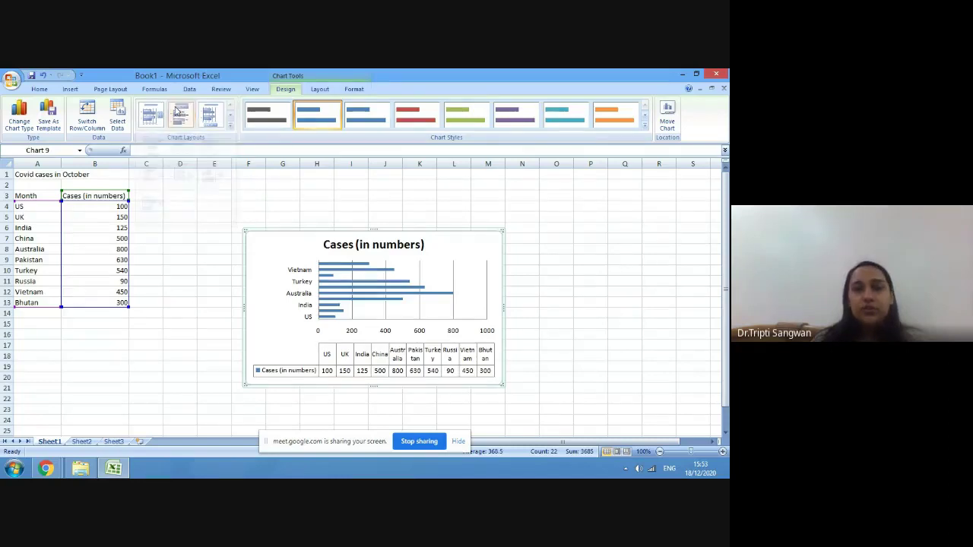
left_click(395, 332)
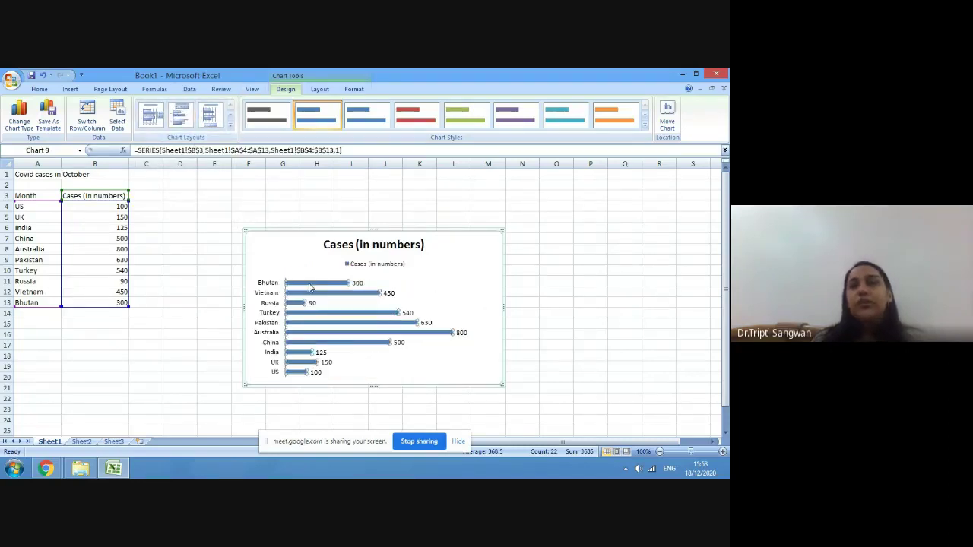
left_click(548, 355)
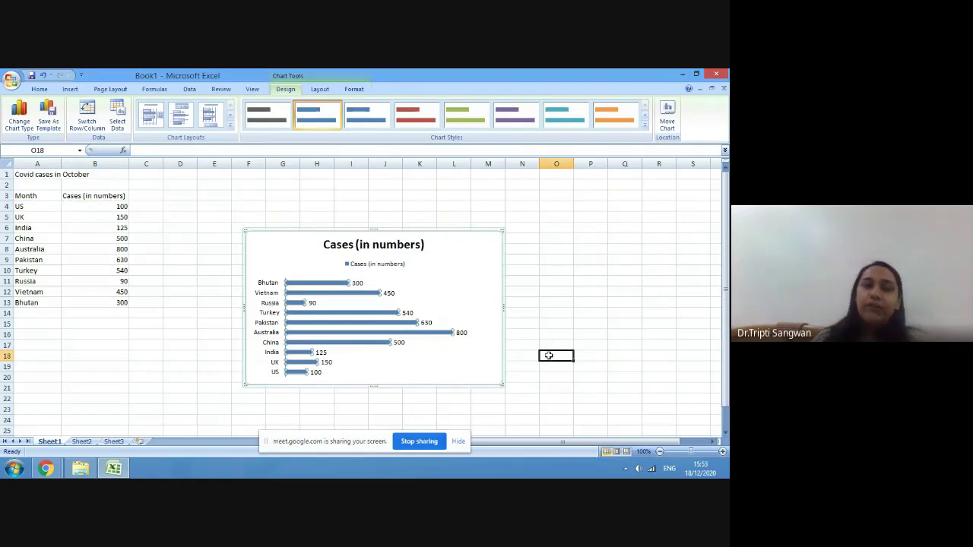
Step: Apply the plain orange chart style on a white background to the bar chart and deselect the chart
left_click(473, 283)
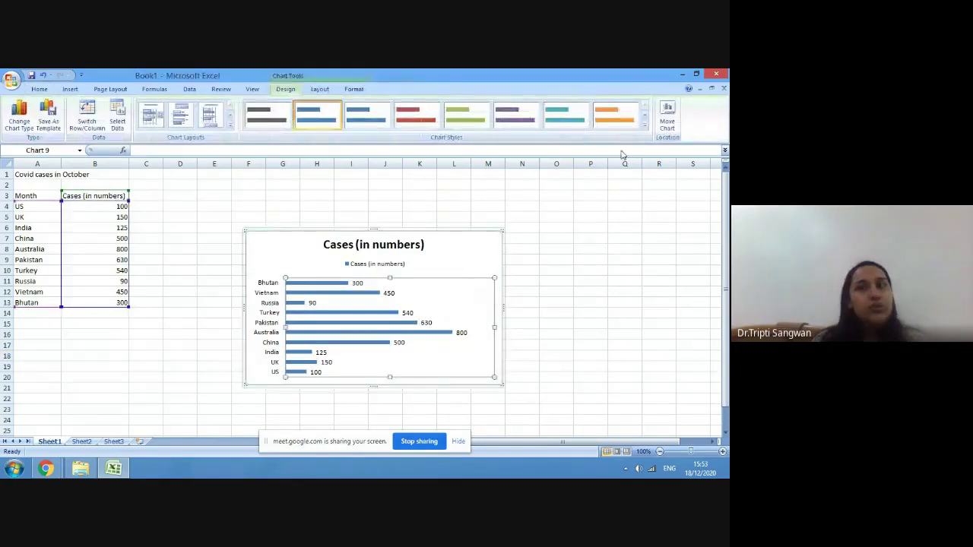
left_click(615, 115)
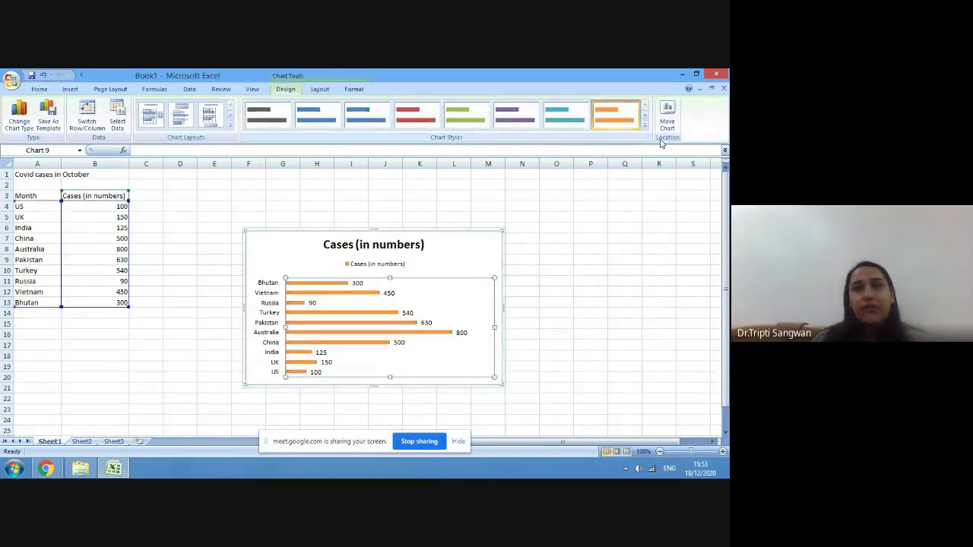
left_click(393, 251)
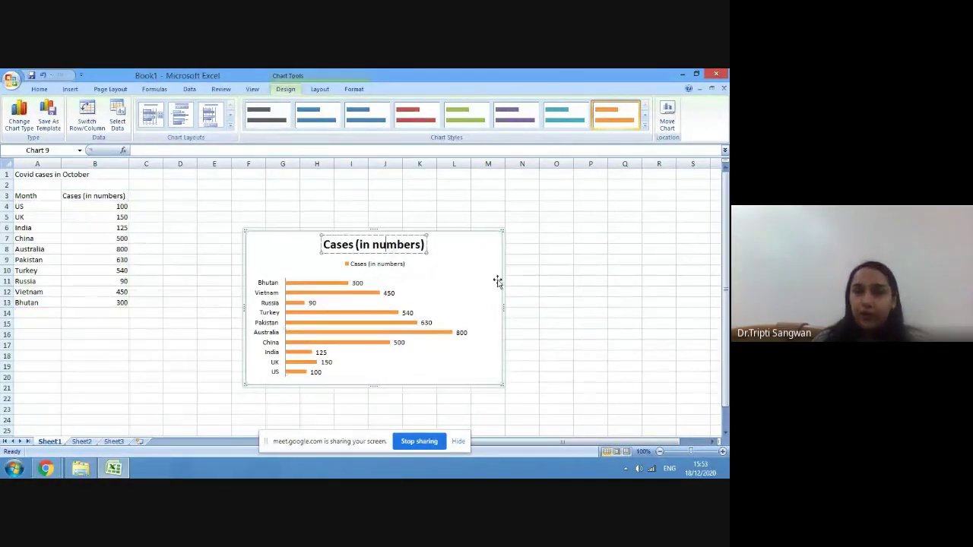
left_click(543, 279)
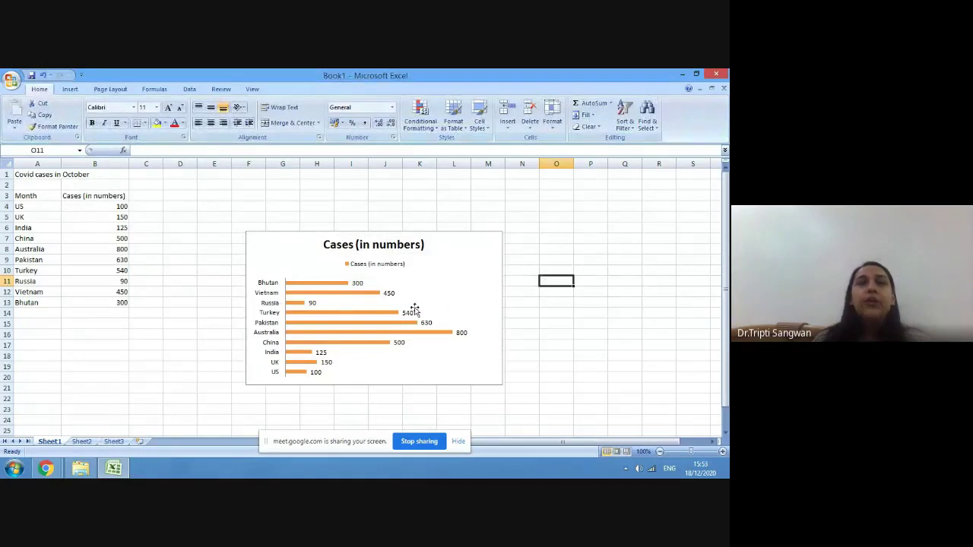
left_click(70, 90)
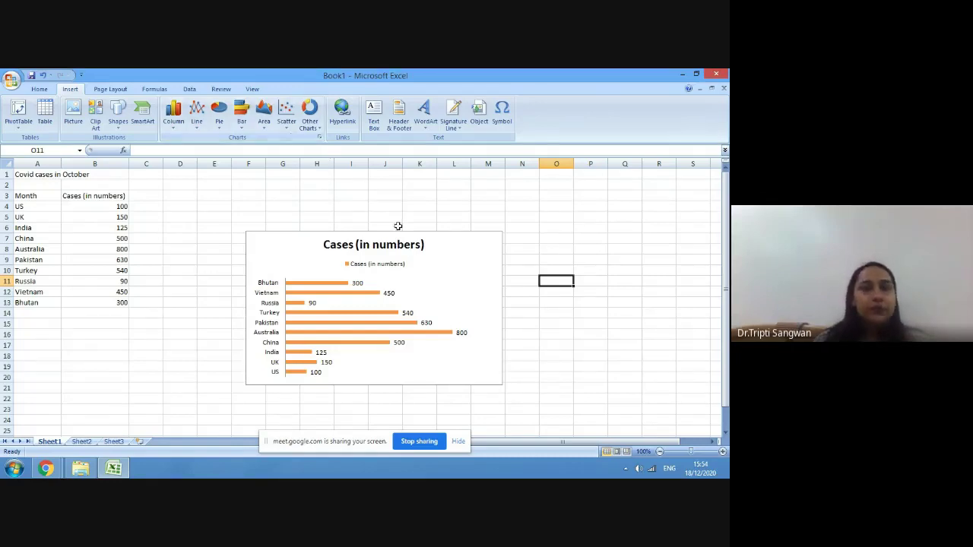
left_click(434, 216)
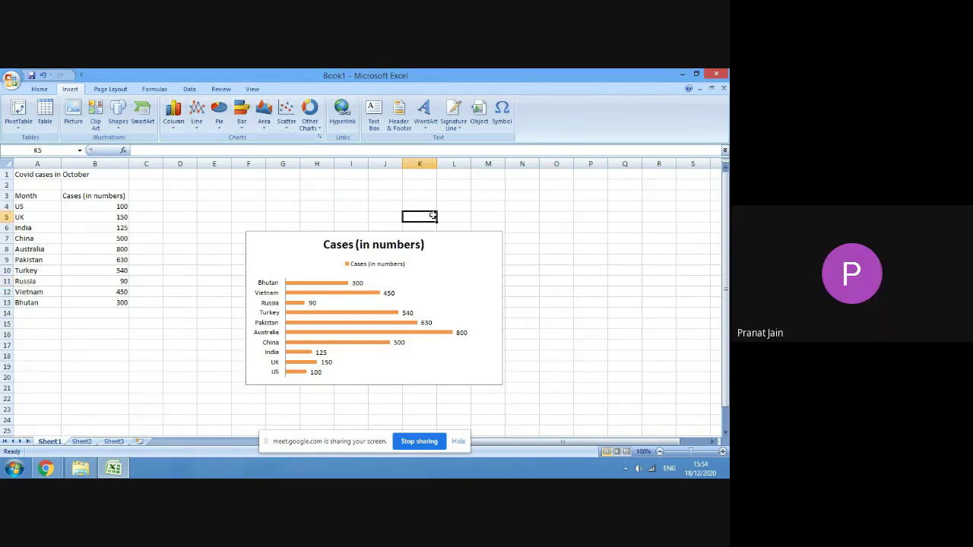
left_click(545, 228)
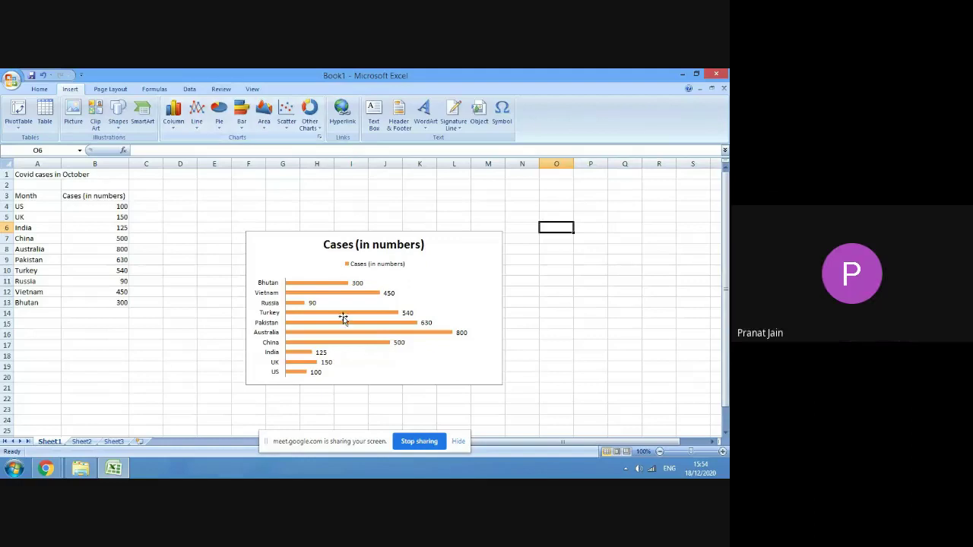
Step: Add a linear trendline to the clustered bar chart of Covid cases
left_click(290, 234)
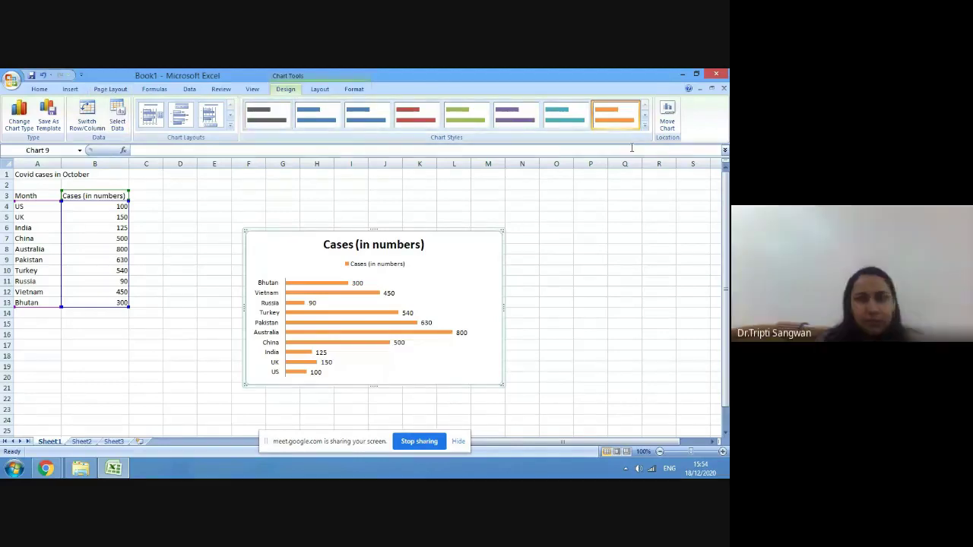
left_click(231, 126)
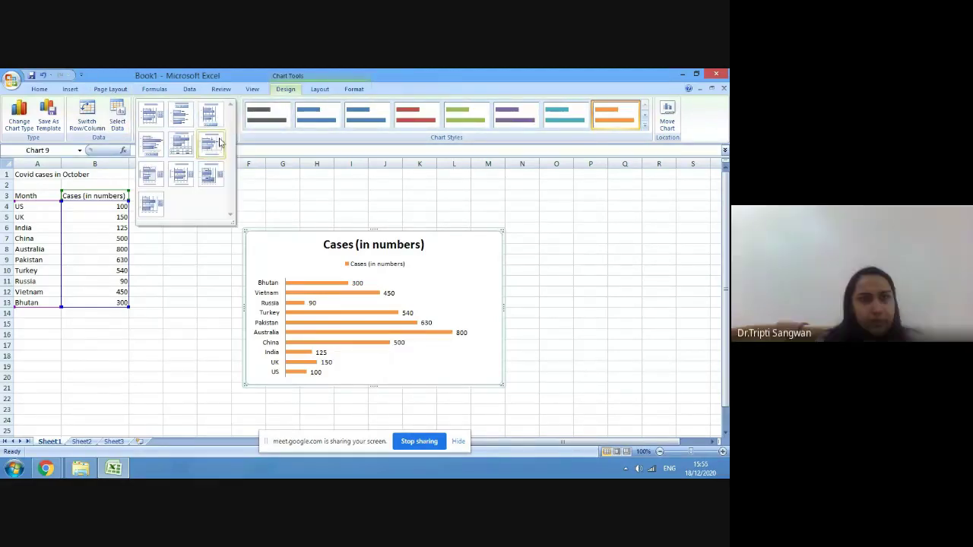
left_click(321, 94)
left_click(321, 95)
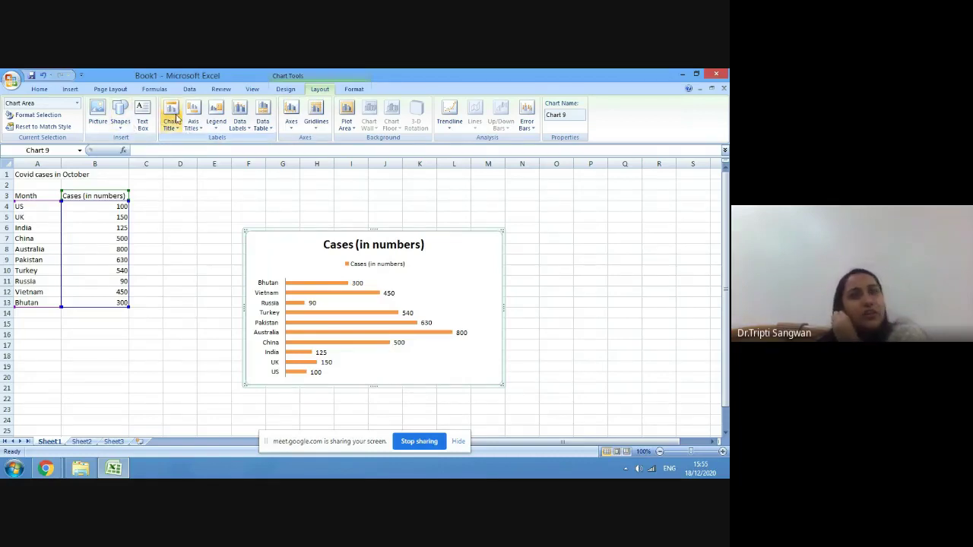
left_click(449, 121)
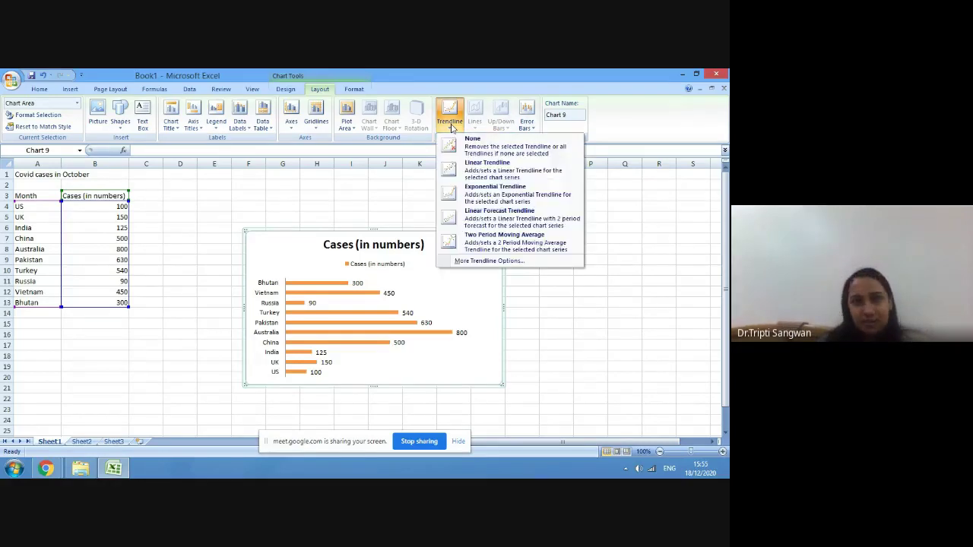
left_click(507, 173)
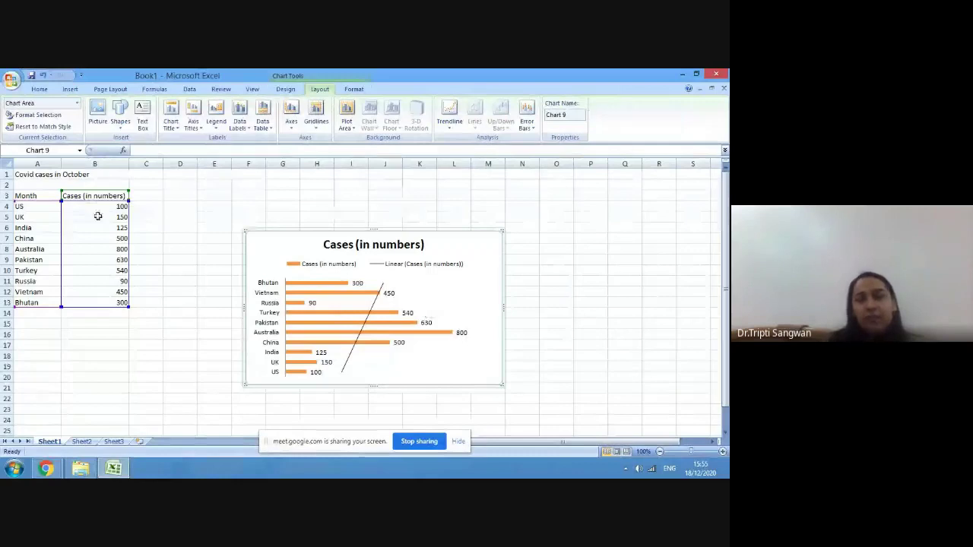
Step: Replace the country names in A4:A6 with the months March, April and May
left_click(41, 207)
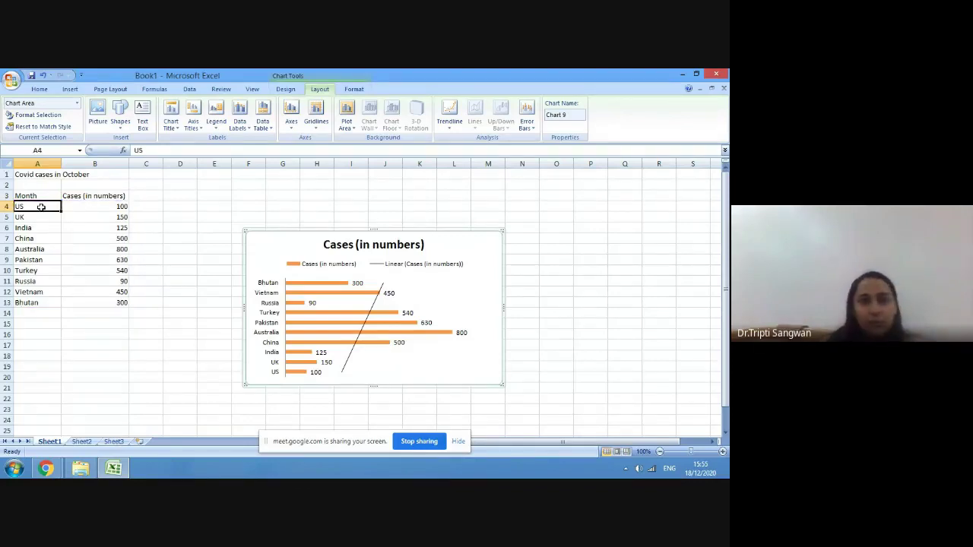
key("BackSpace")
type("Jnau")
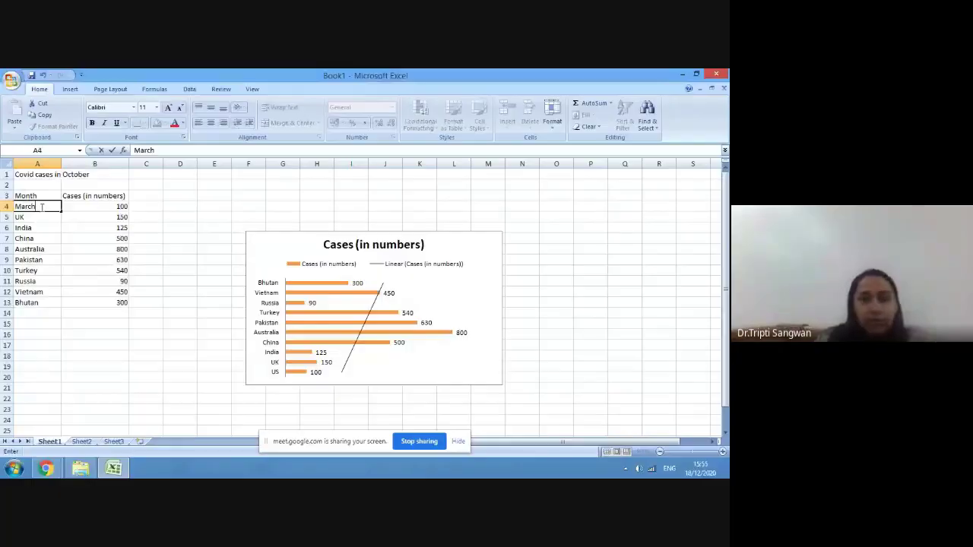
key("Return")
type("A")
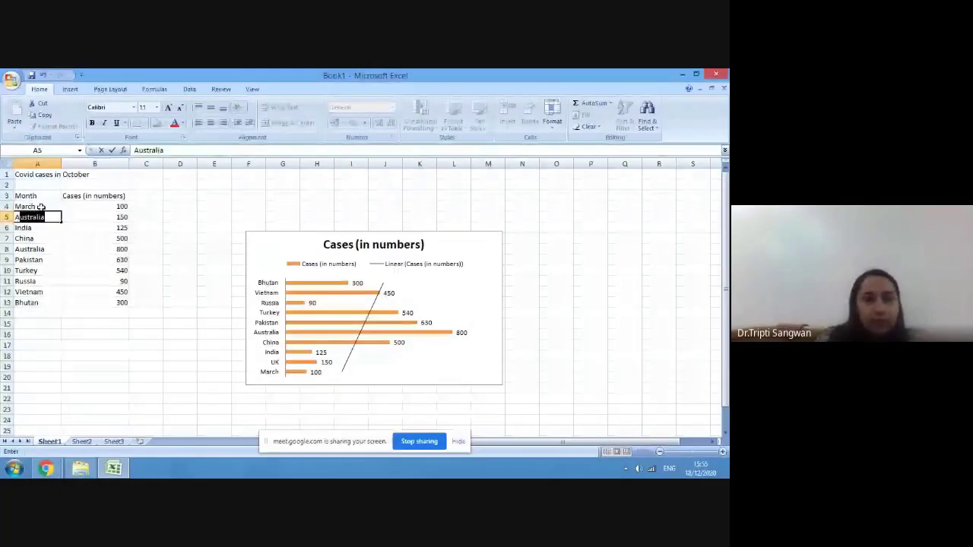
type("pril")
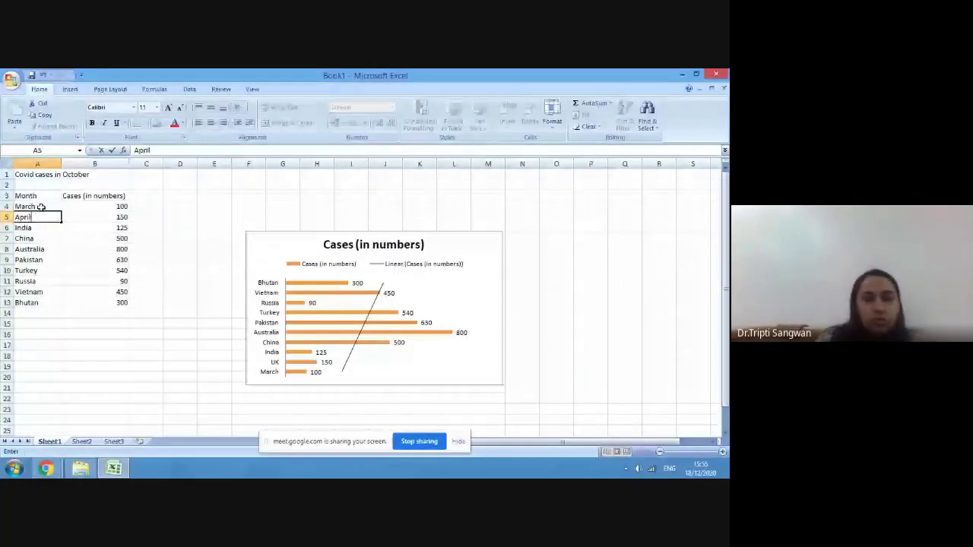
key("Return")
type("May")
key("Return")
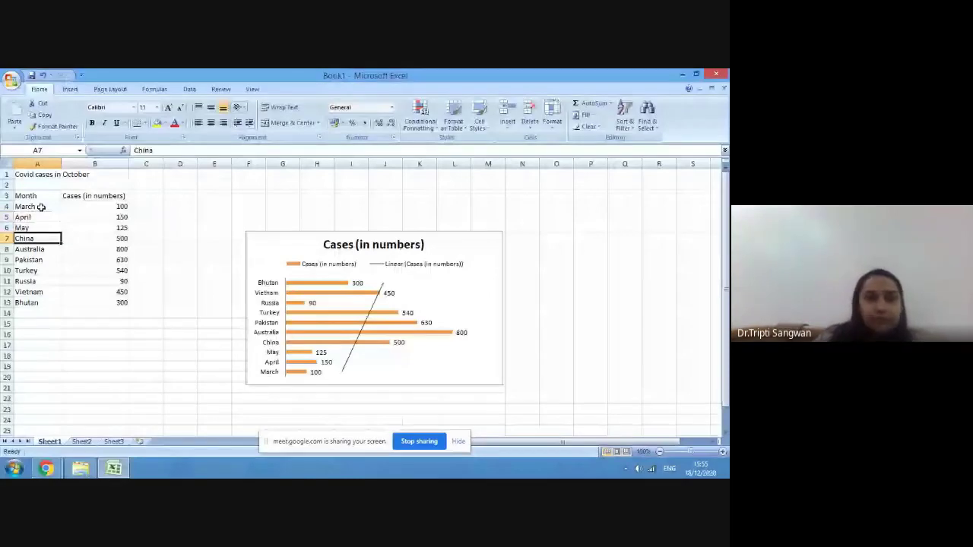
Step: Replace the country names in A7:A9 with June, July and August
type("June")
key("Return")
type("Juky")
key("BackSpace")
key("BackSpace")
type("l")
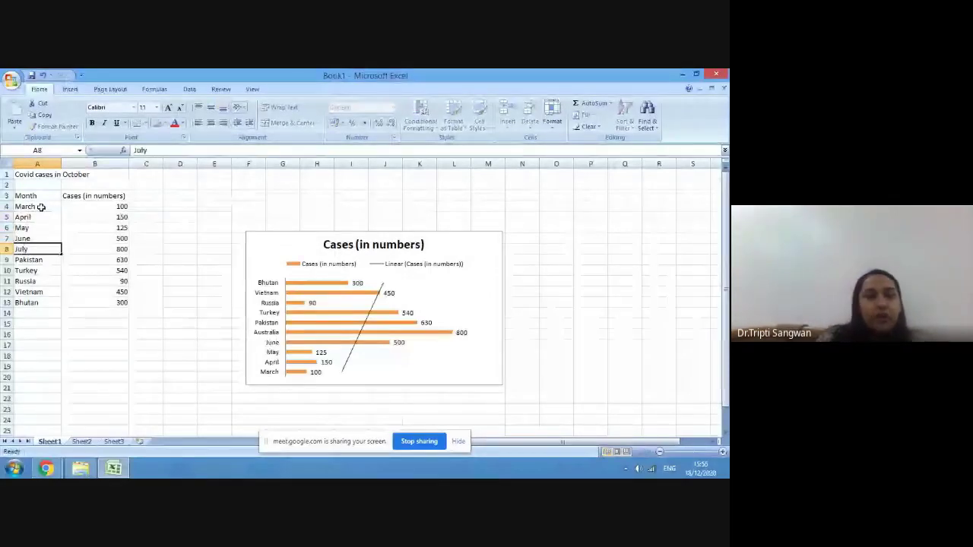
type("y")
key("Return")
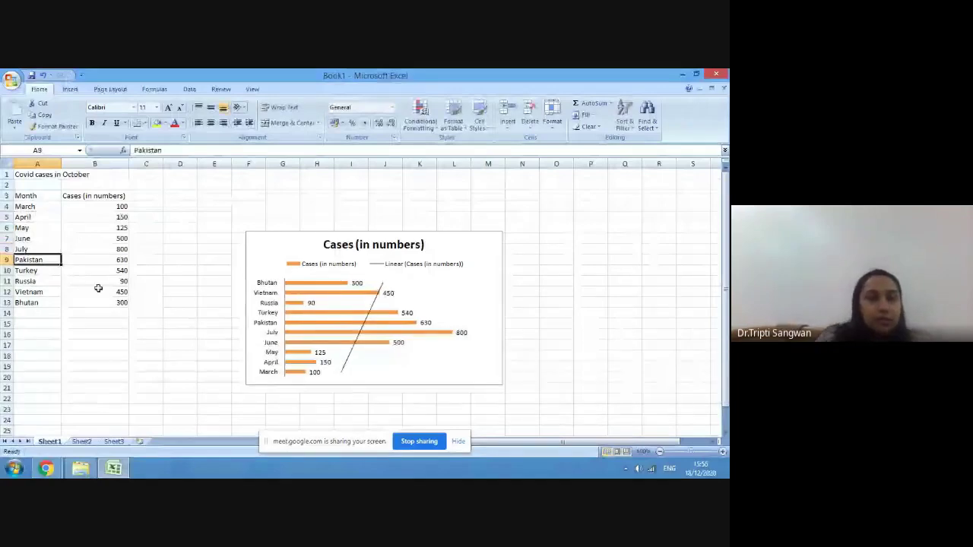
type("August")
key("Return")
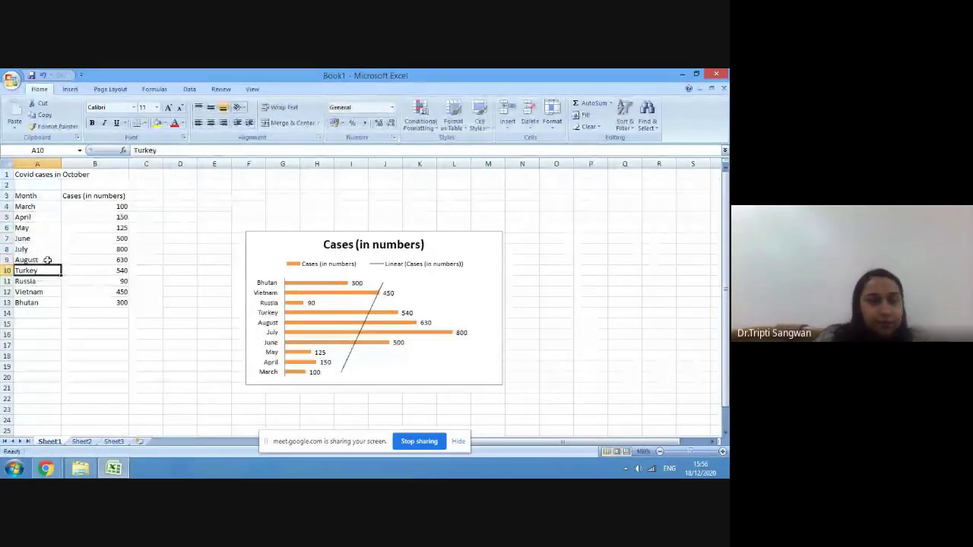
Step: Replace the country names in A10:A13 with September, Ocotber, Nivember and December
type("Septembe")
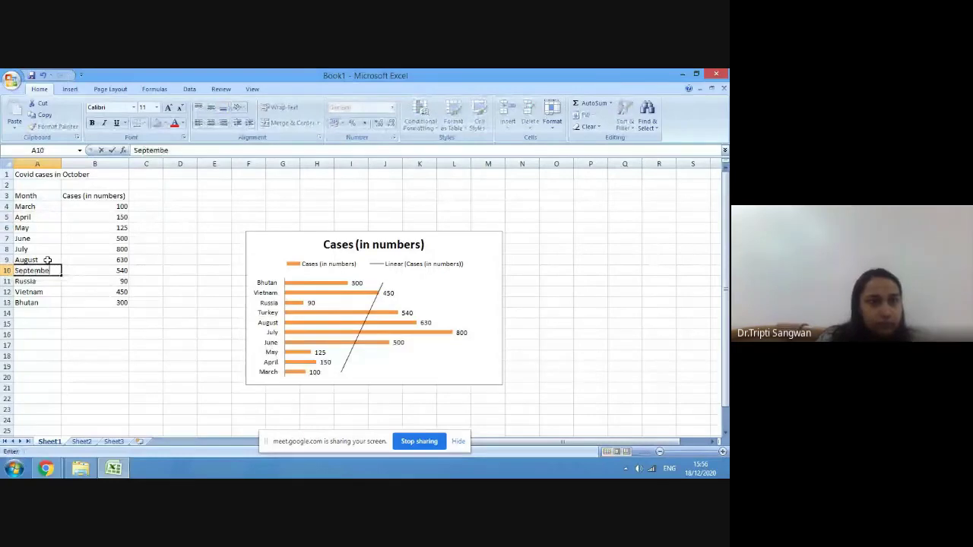
key("BackSpace")
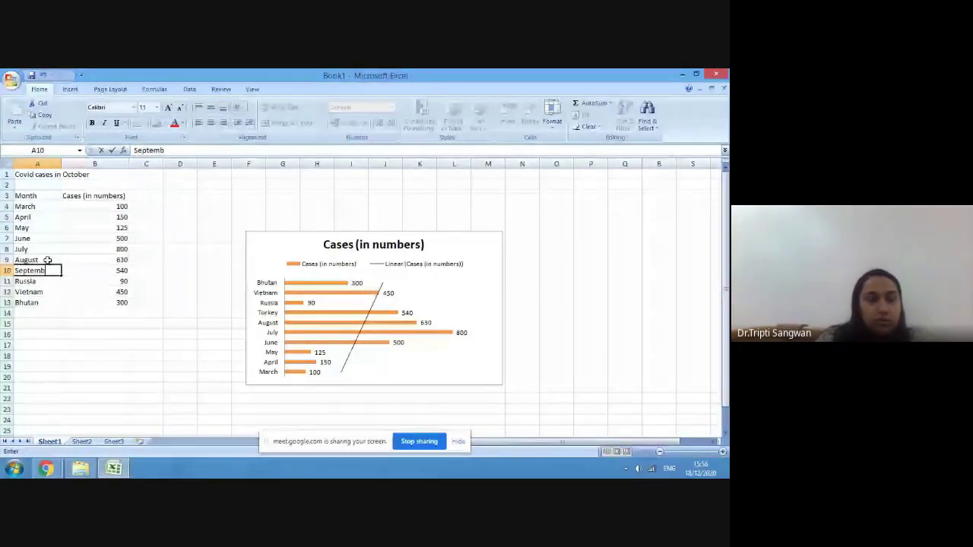
type("er")
key("Return")
type("Ocotber")
key("ctrl+Return")
key("Return")
type("Nivember")
key("Return")
type("Decembe")
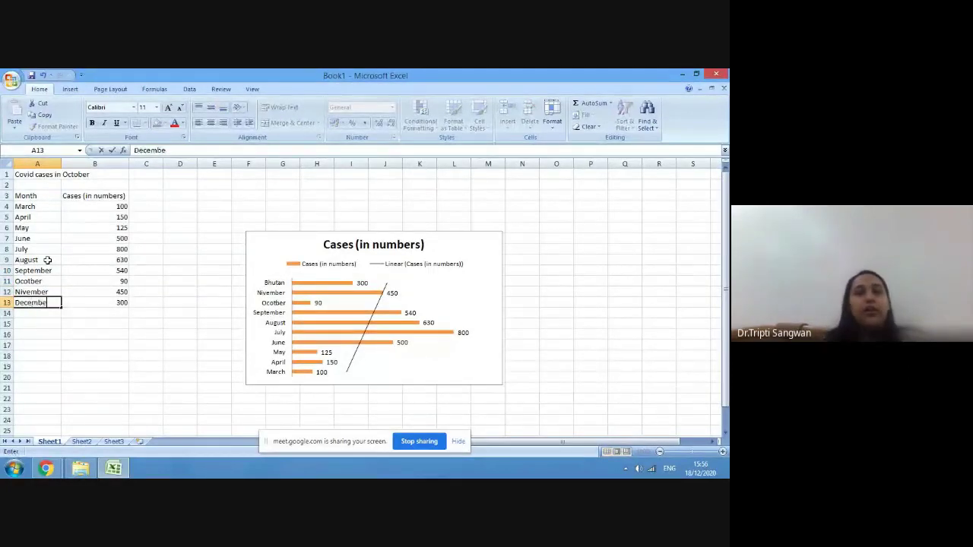
type("r")
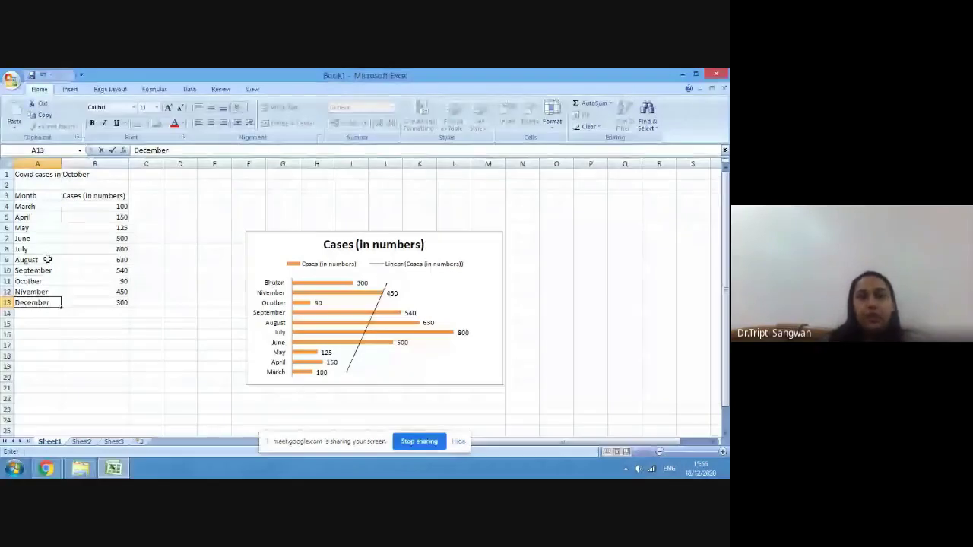
left_click(180, 323)
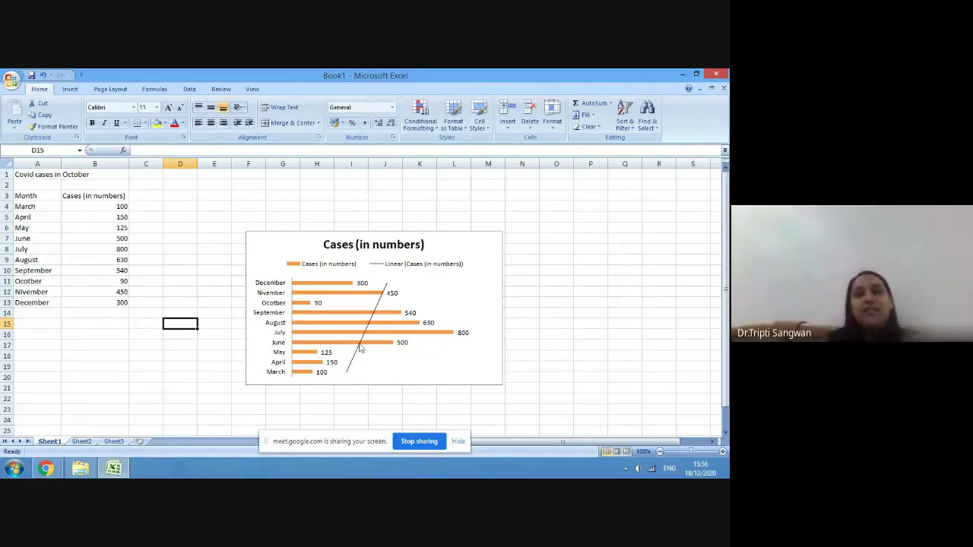
Step: Apply the plain teal chart style to the bar chart with the trendline selected
left_click(386, 289)
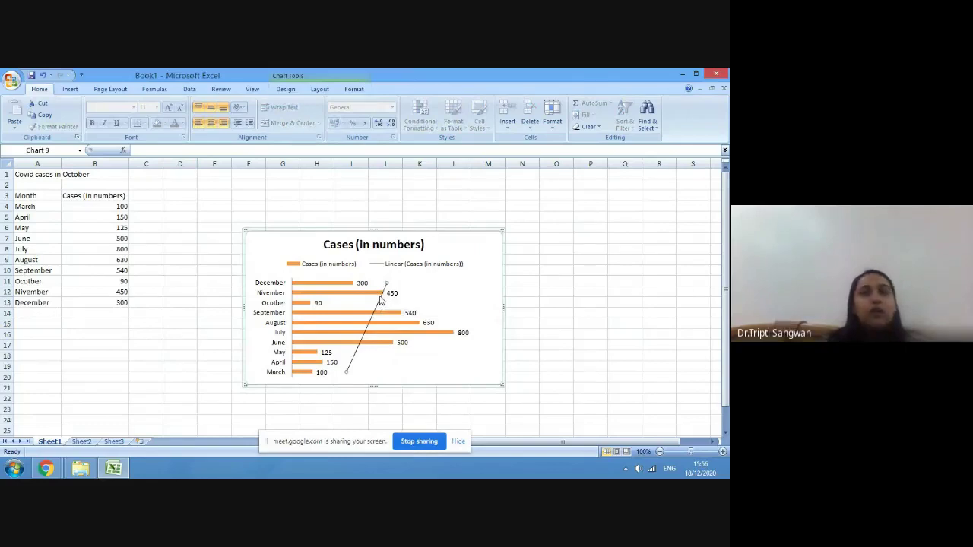
key("alt+j")
key("c")
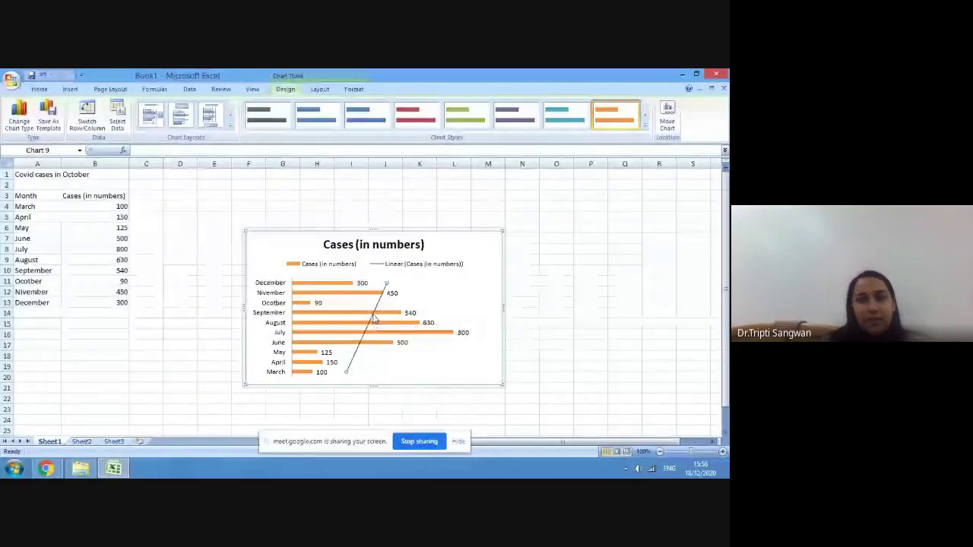
left_click(576, 126)
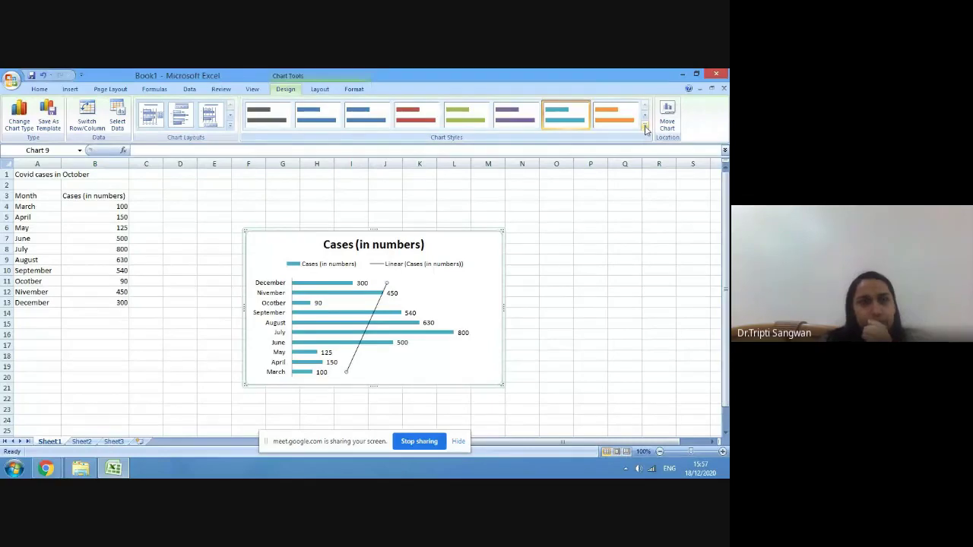
Step: Format the bar chart's trendline with the thick purple line style, and recolour its outline dark red
left_click(354, 89)
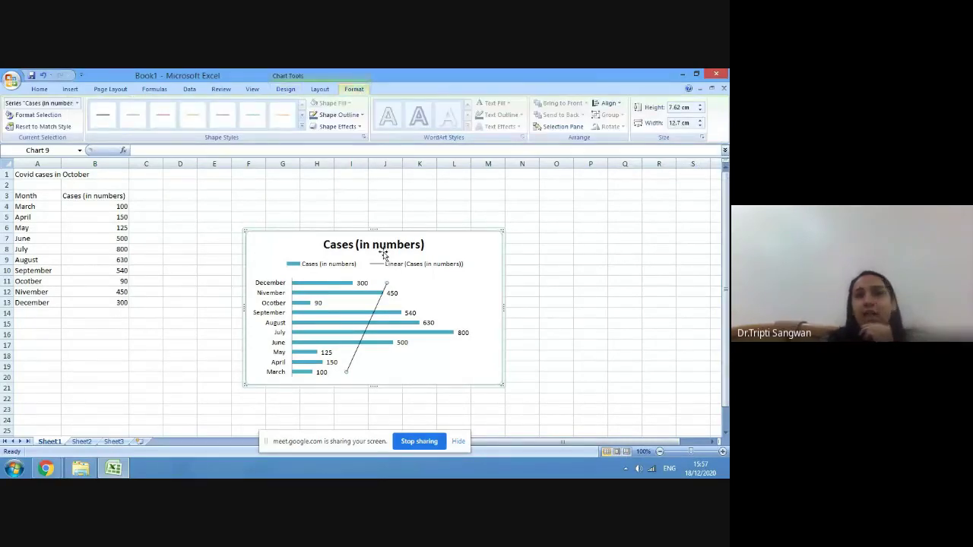
left_click(301, 129)
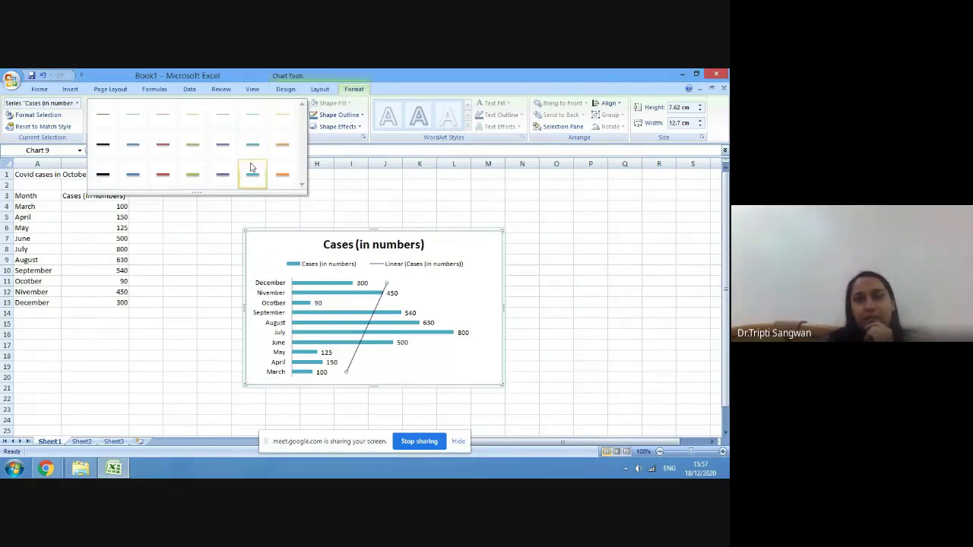
left_click(225, 175)
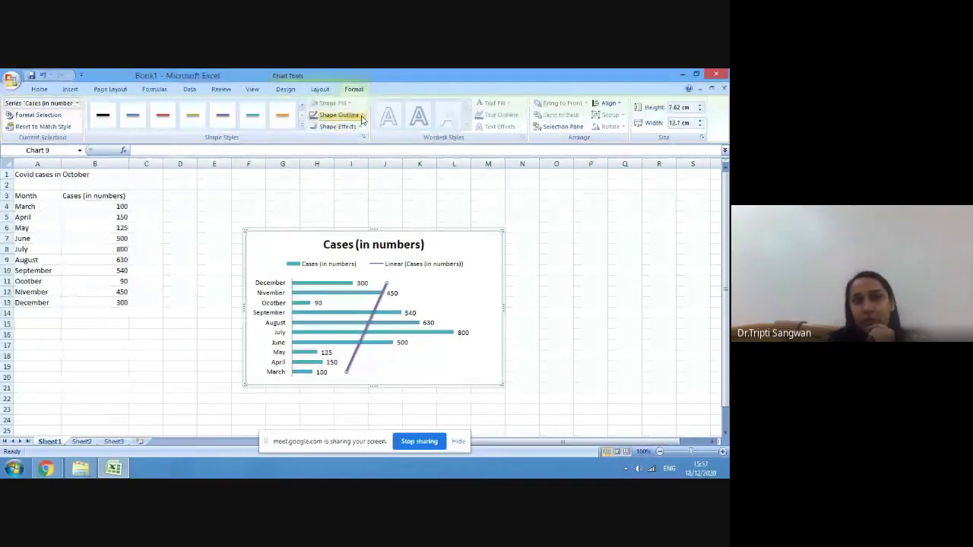
left_click(362, 117)
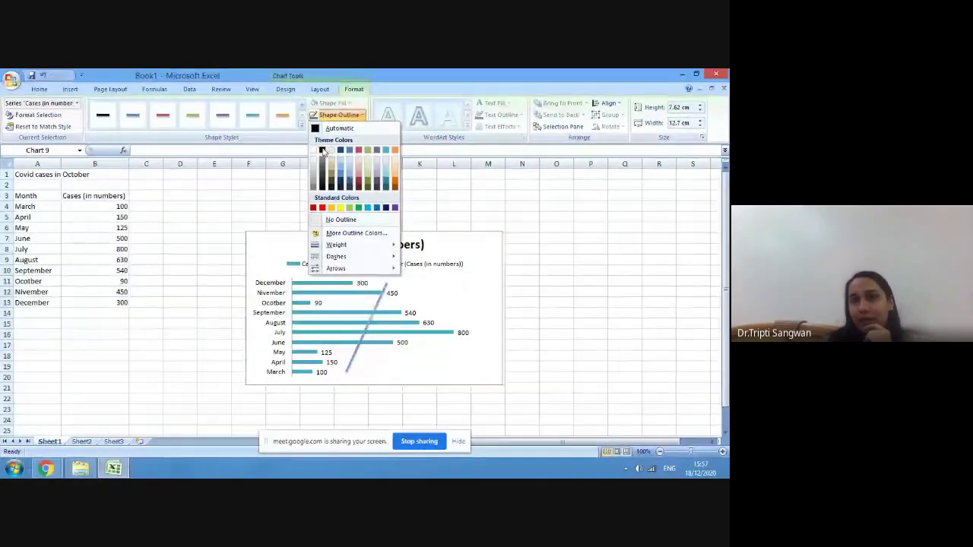
left_click(358, 187)
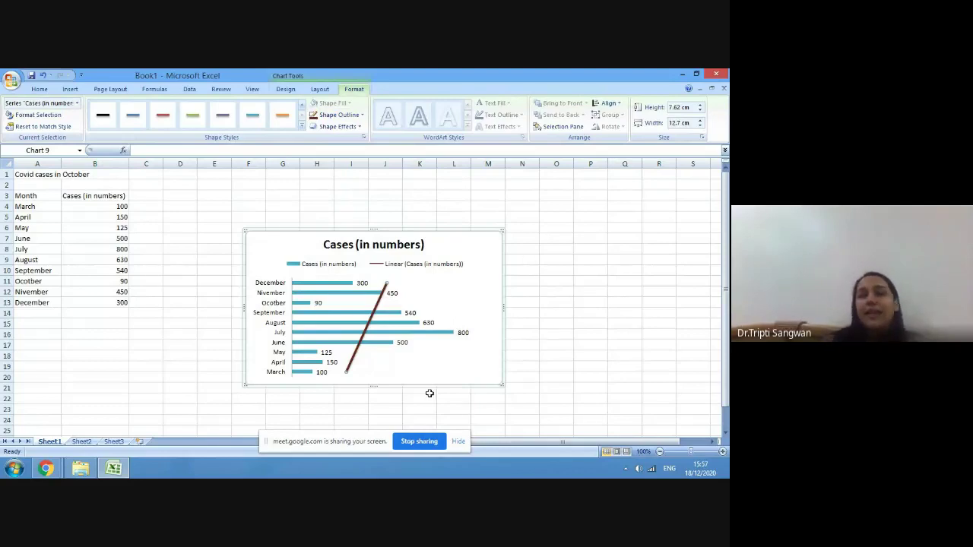
left_click(614, 371)
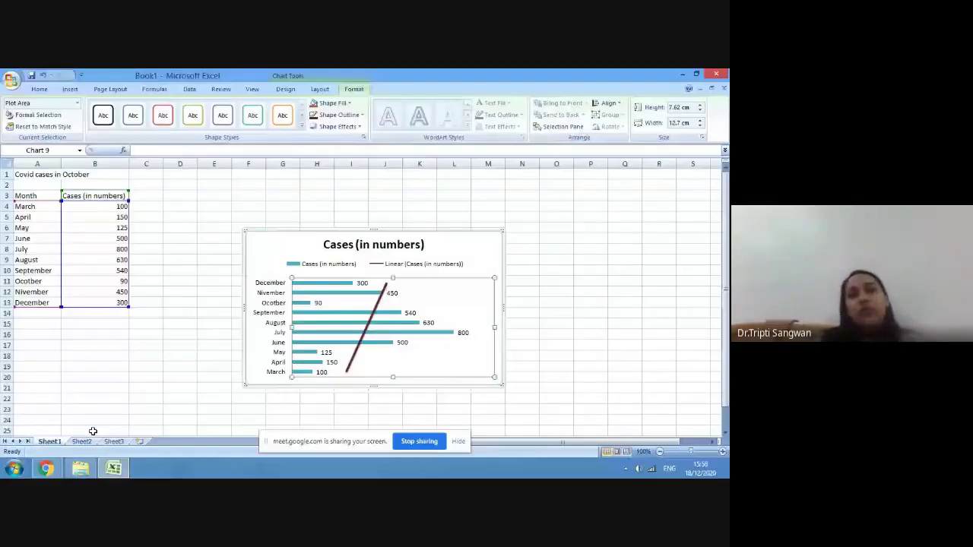
Step: On Sheet2, insert a markers-only scatter chart from A3:B8, using the layout with axis titles, dense gridlines and a linear trendline
left_click(81, 441)
left_click(146, 195)
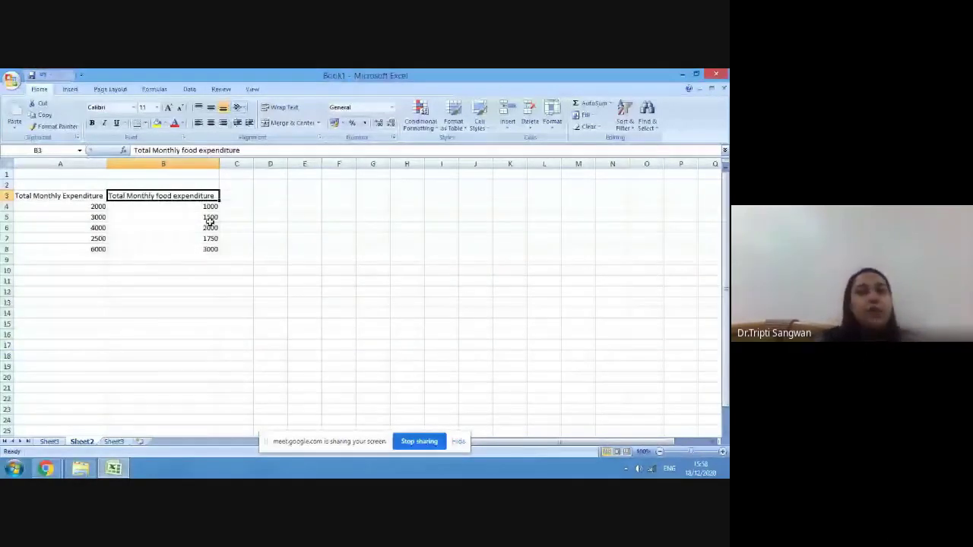
left_click(305, 249)
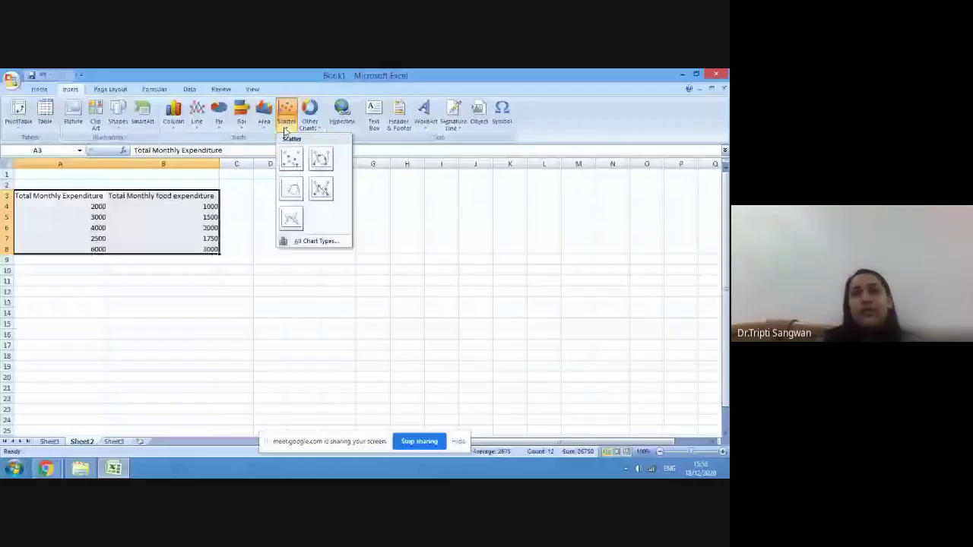
left_click(299, 156)
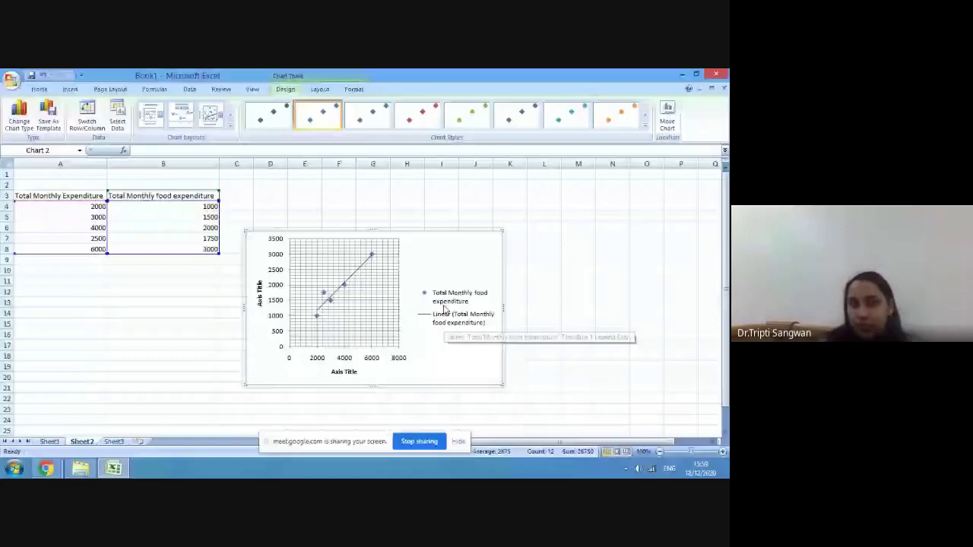
Step: Select the scatter chart's horizontal and vertical axis titles in turn
left_click(347, 372)
left_click(259, 292)
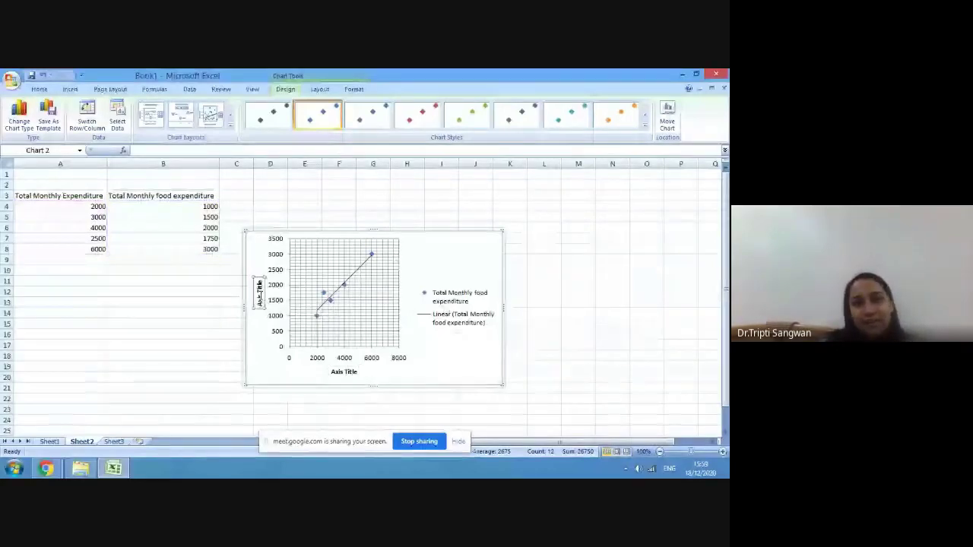
left_click(337, 371)
left_click(260, 293)
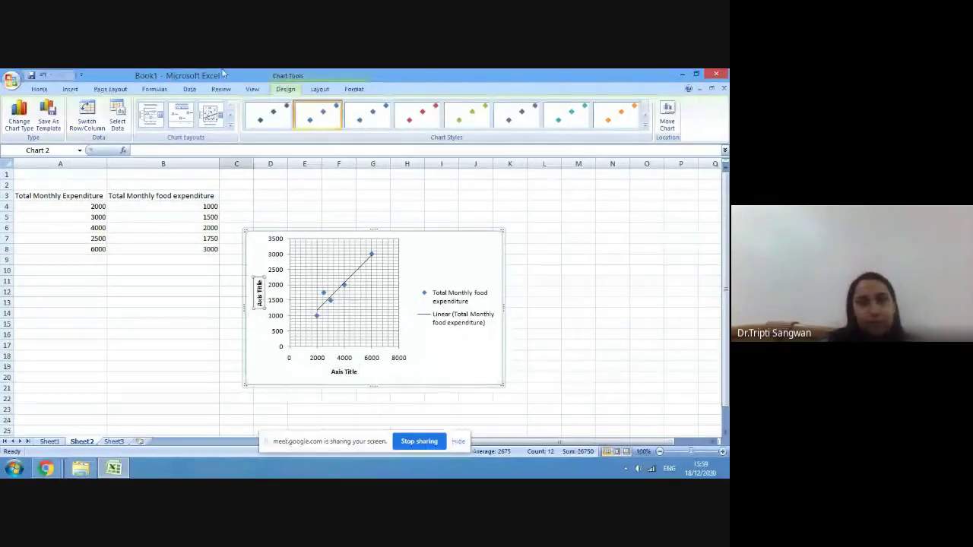
Step: Apply Layout 9 to the scatter chart, with a chart title, axis titles, and a trendline showing its equation and R² value
left_click(230, 130)
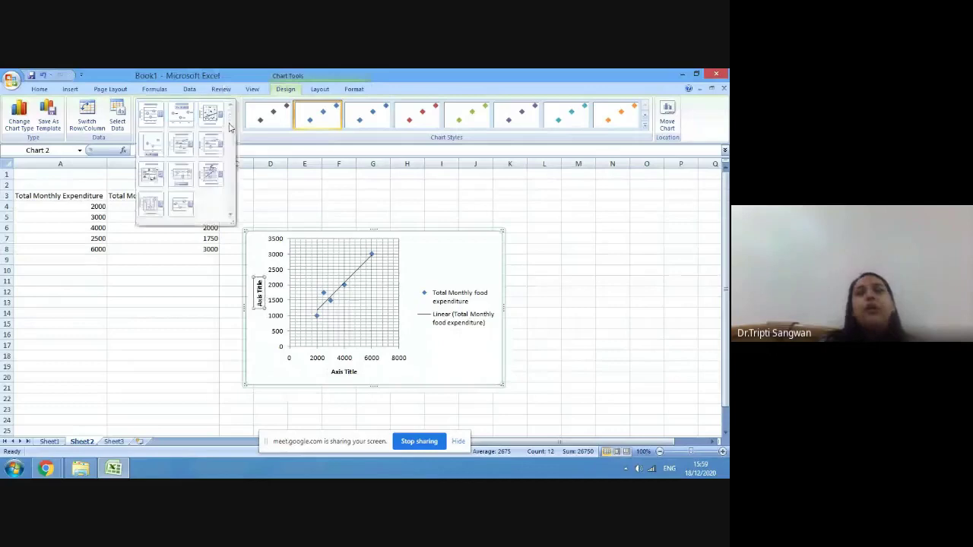
left_click(216, 176)
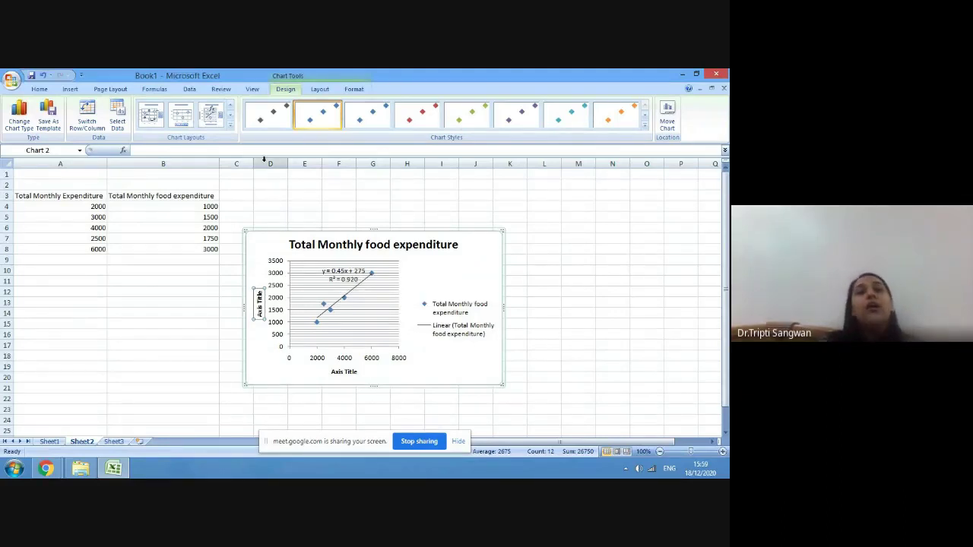
left_click(231, 128)
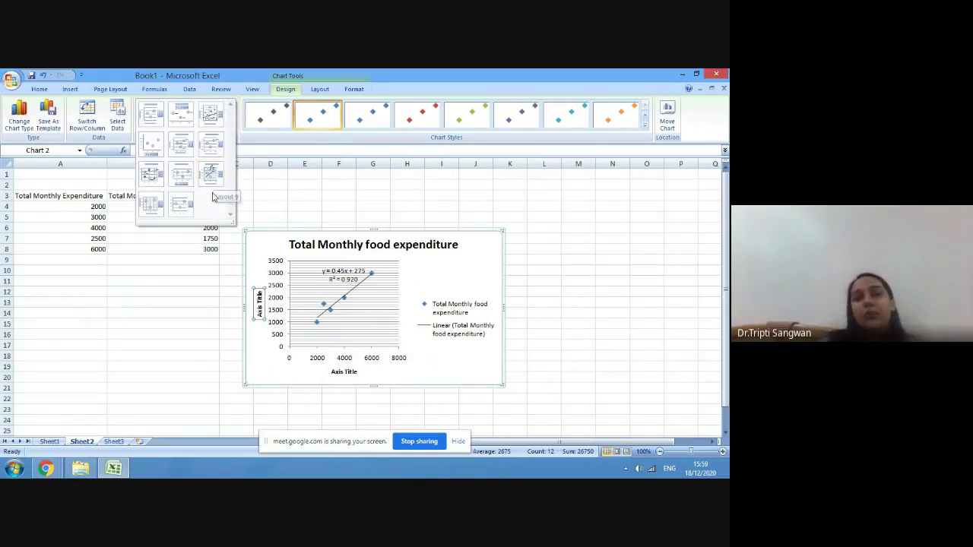
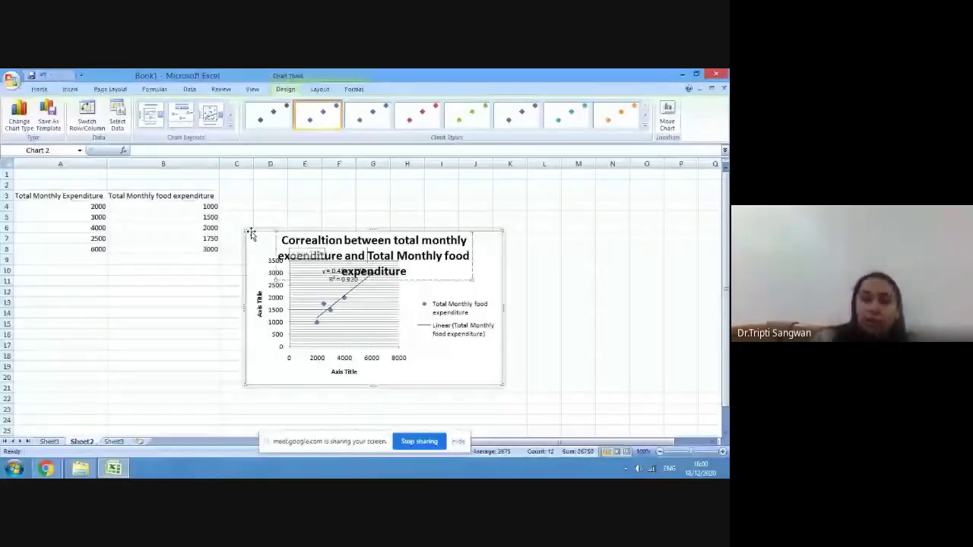
Step: Format the whole title of the scatter chart in red with a smaller font size
left_click(374, 248)
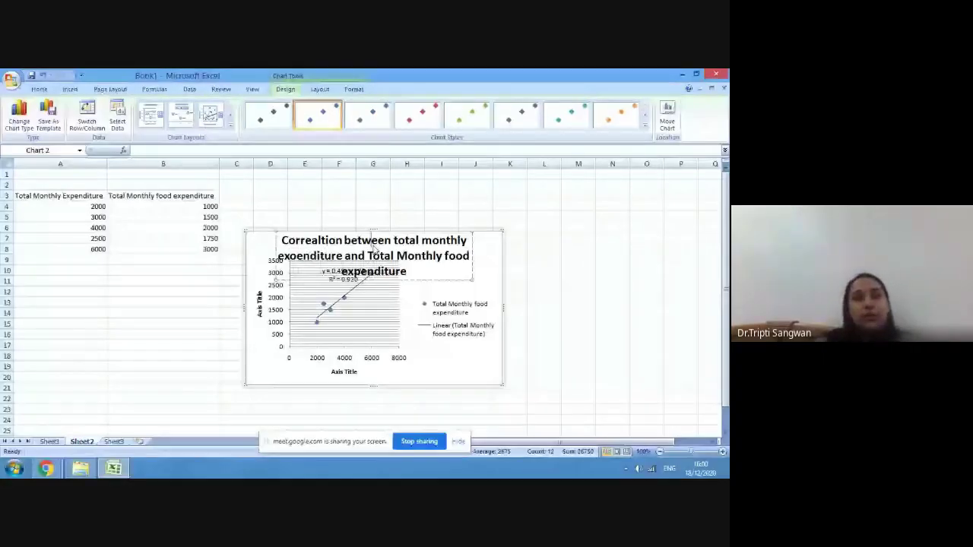
key("ctrl+a")
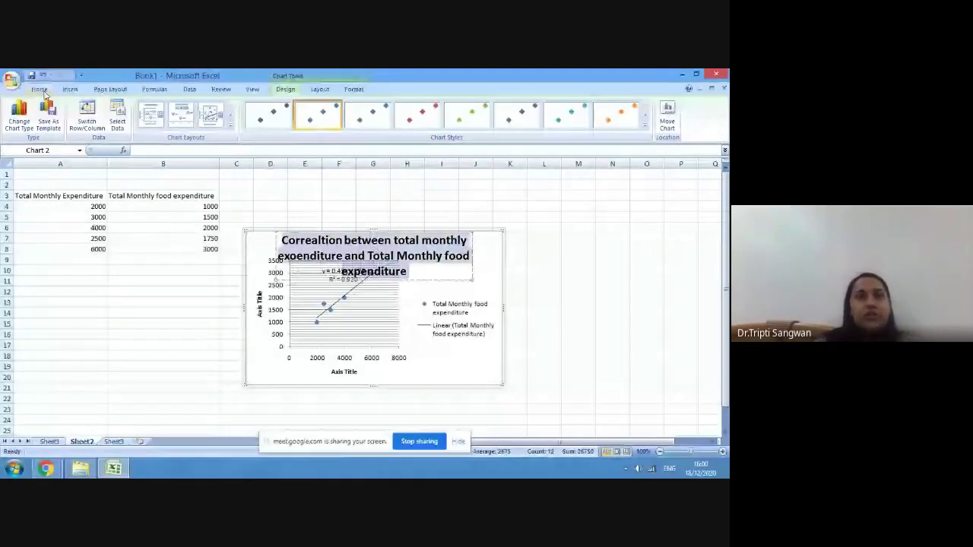
left_click(39, 89)
left_click(157, 107)
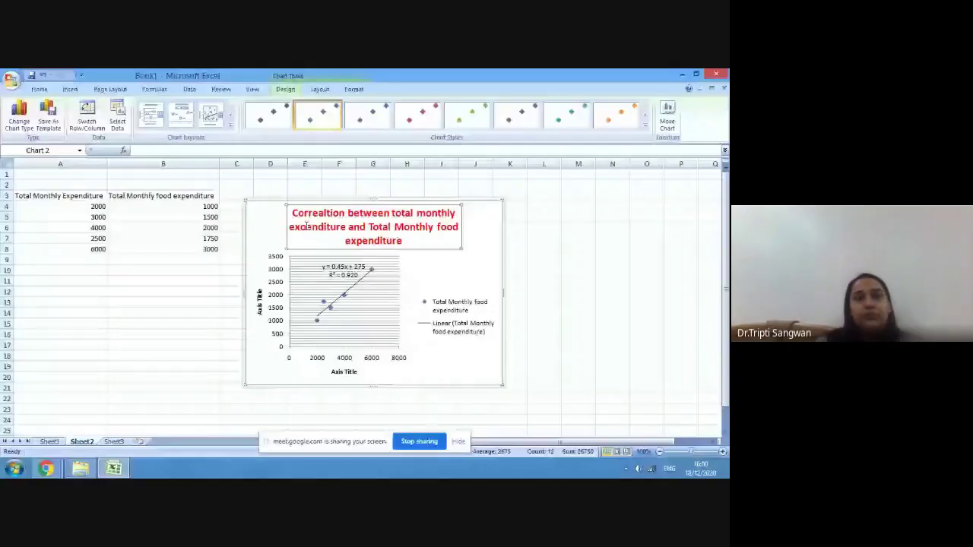
Step: Delete the scatter chart's title and widen the chart on both sides so that it spans columns C to L
key("Delete")
type("p")
key("BackSpace")
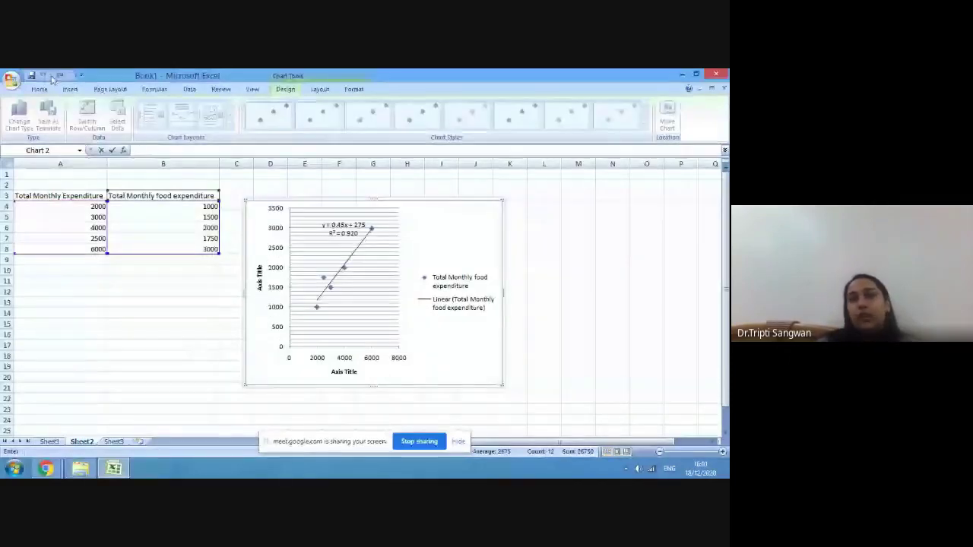
left_click_drag(503, 292, 562, 295)
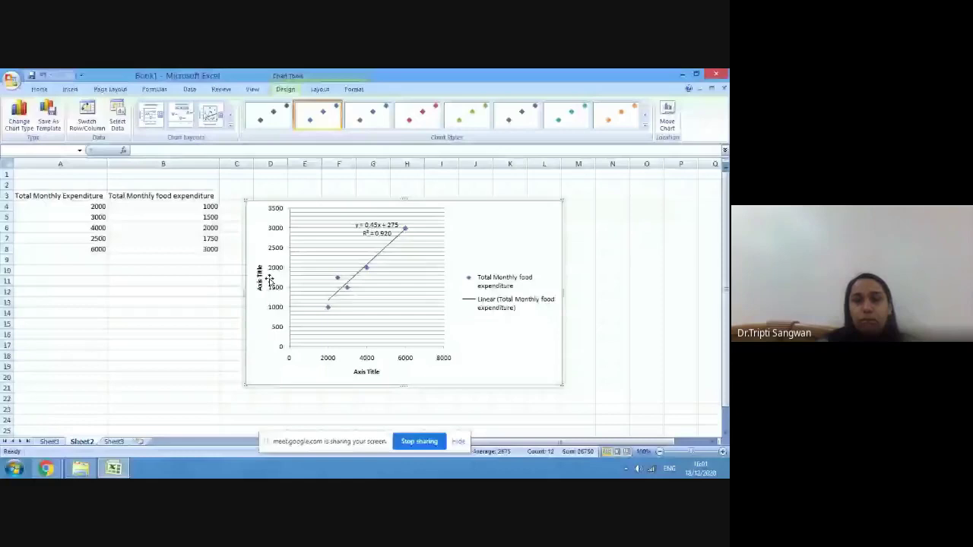
left_click_drag(245, 293, 236, 289)
left_click(625, 408)
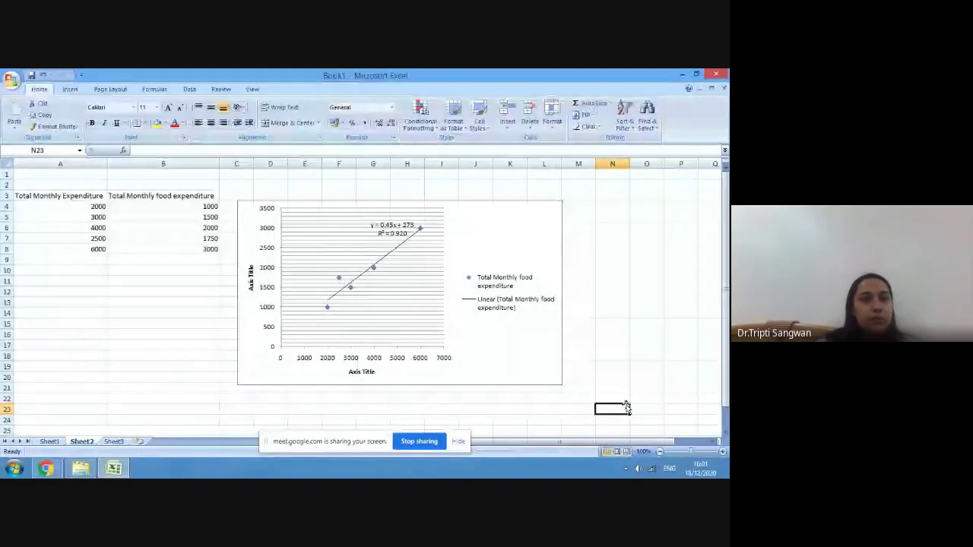
Step: Switch to the Google Meet call in Chrome and look through its chat and full participant list
left_click(46, 469)
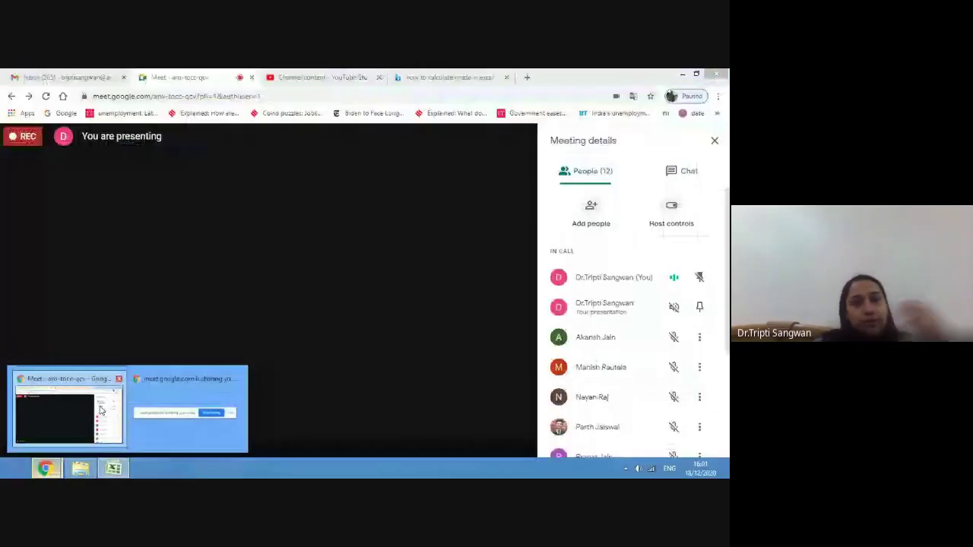
left_click(101, 411)
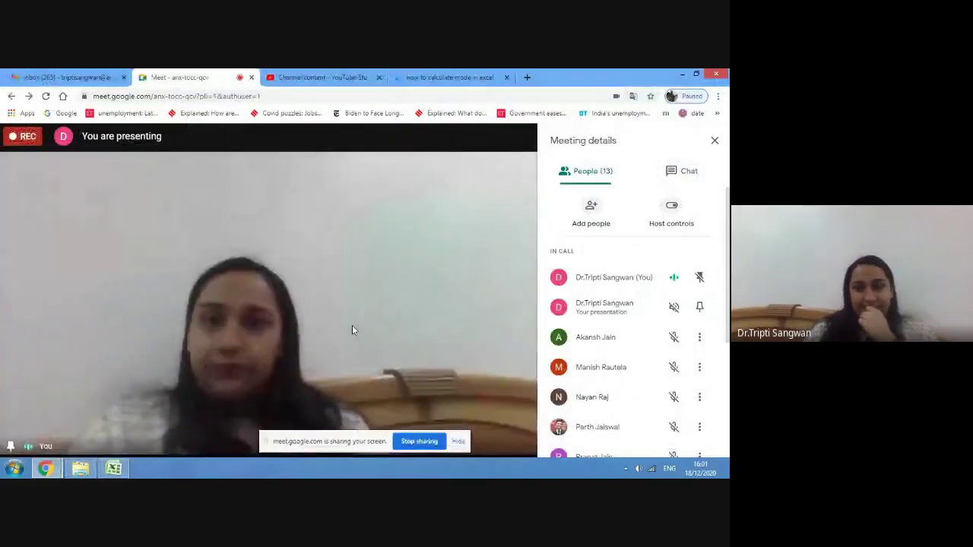
left_click(687, 171)
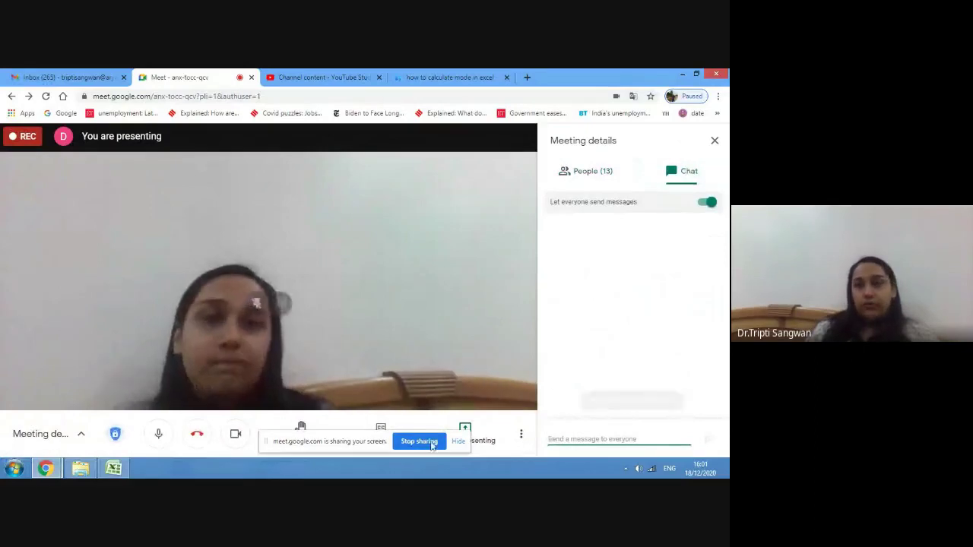
left_click(606, 176)
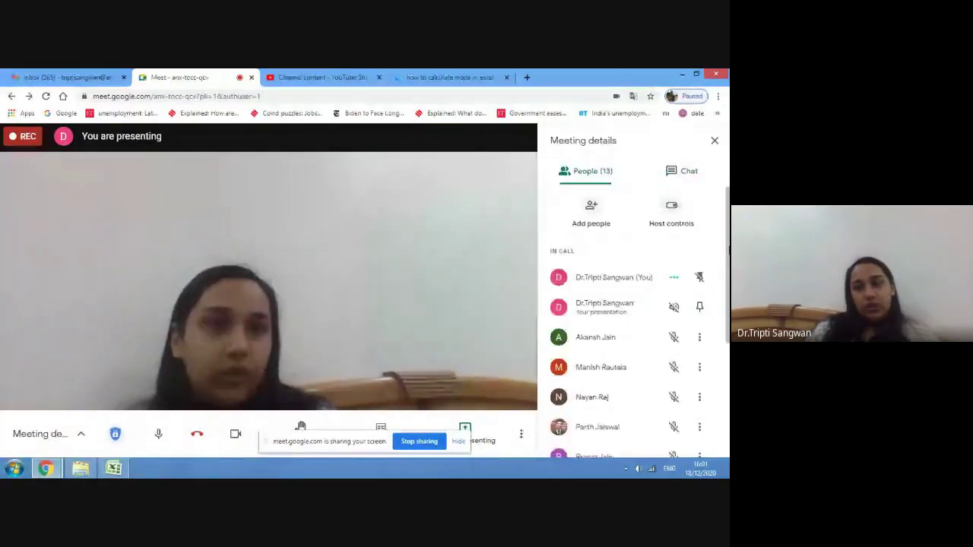
scroll(707, 254, "down", 1)
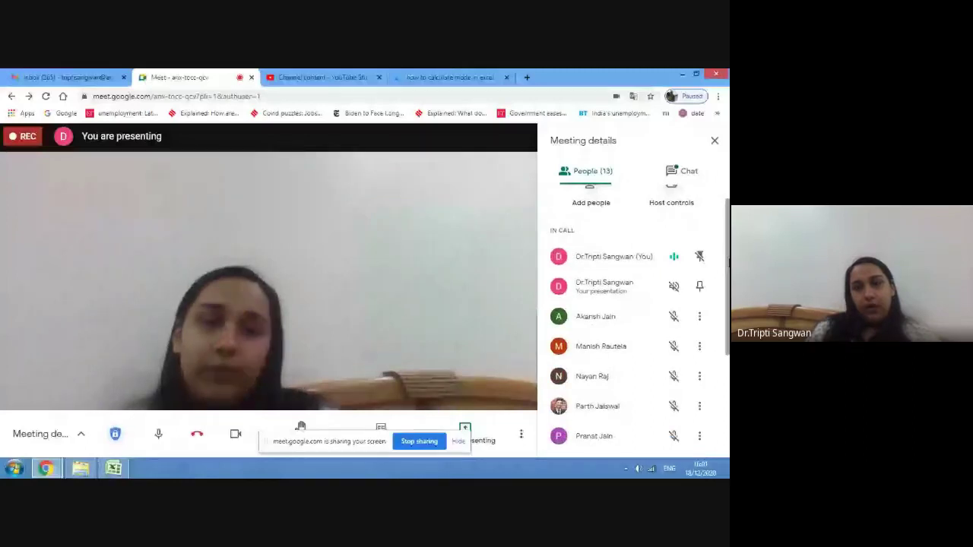
scroll(631, 319, "down", 2)
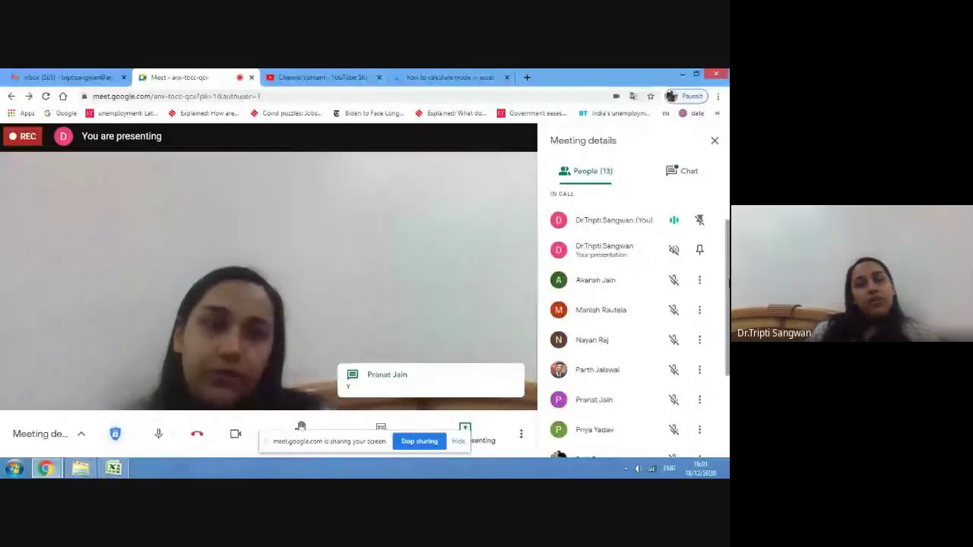
scroll(631, 319, "down", 1)
scroll(631, 320, "down", 1)
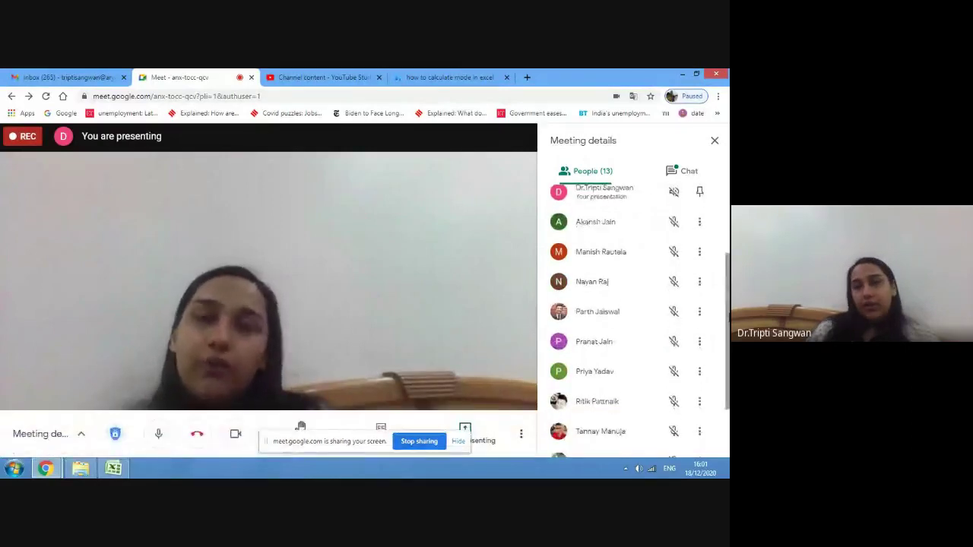
scroll(631, 319, "down", 3)
scroll(632, 319, "down", 2)
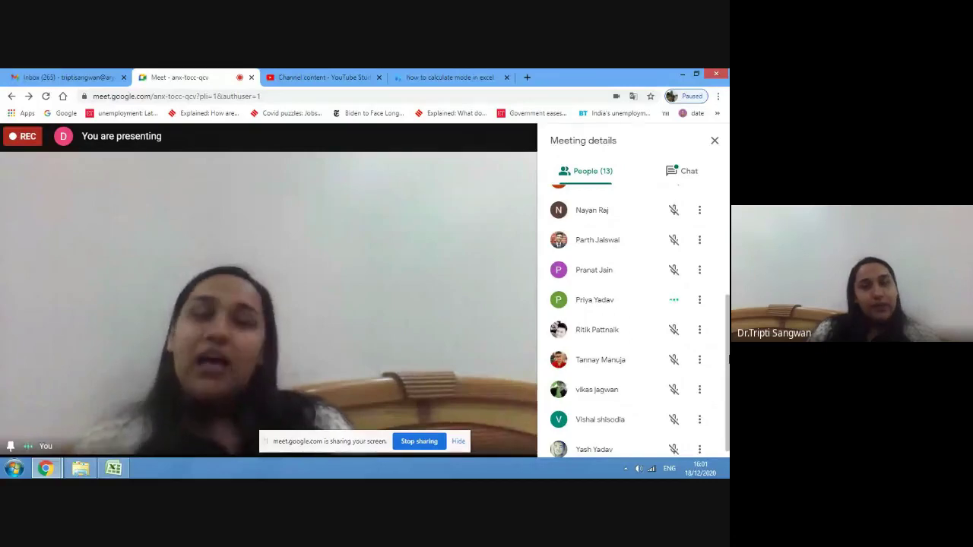
scroll(729, 365, "down", 1)
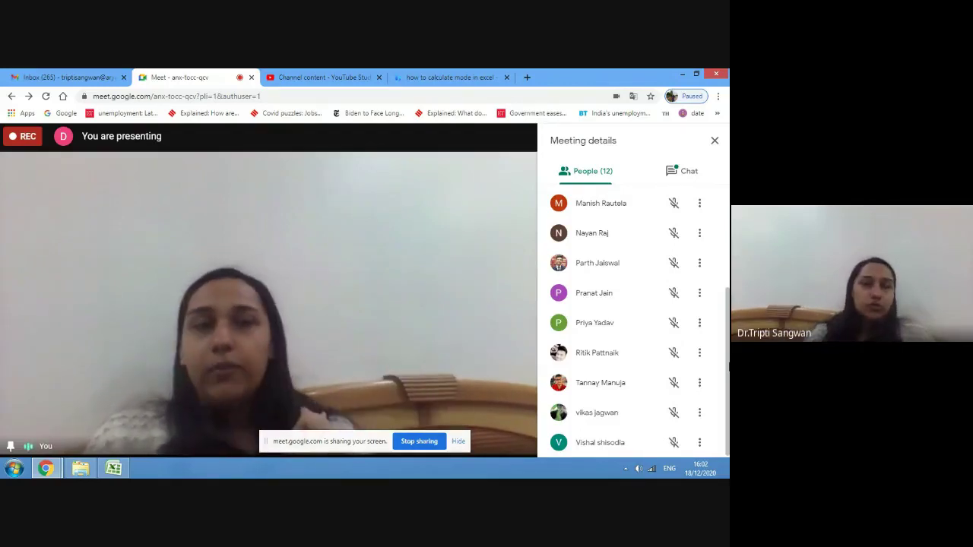
Step: Check the meeting chat for the students' replies and review the participants' status again
left_click(675, 182)
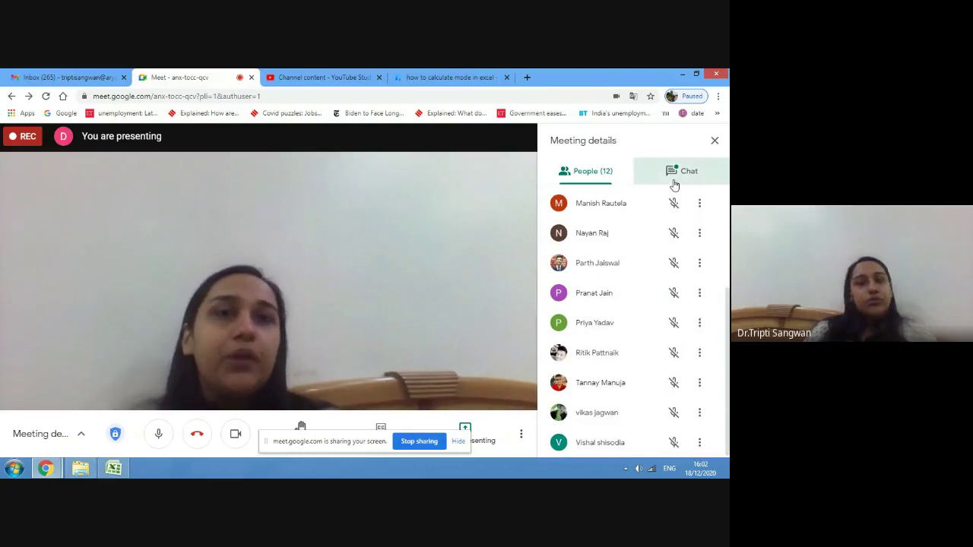
left_click(600, 171)
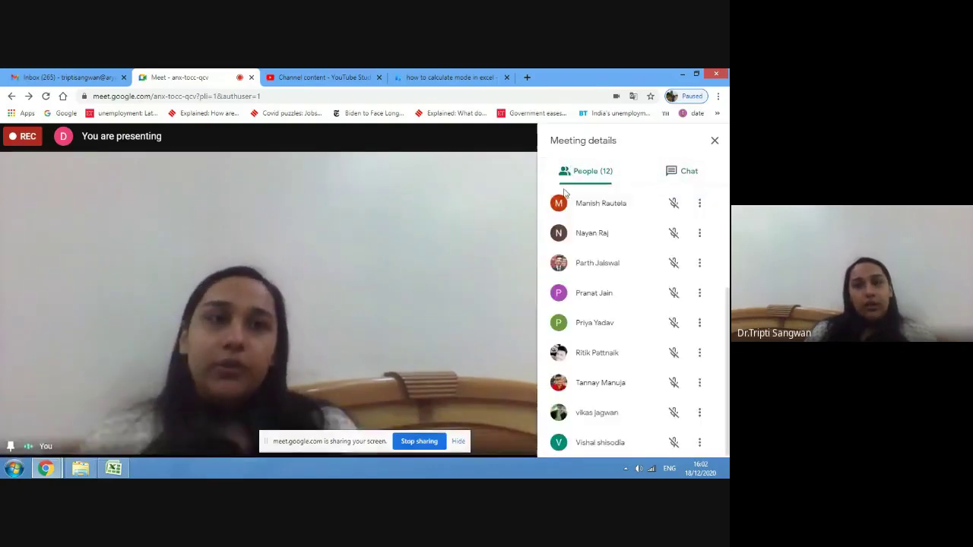
left_click(688, 173)
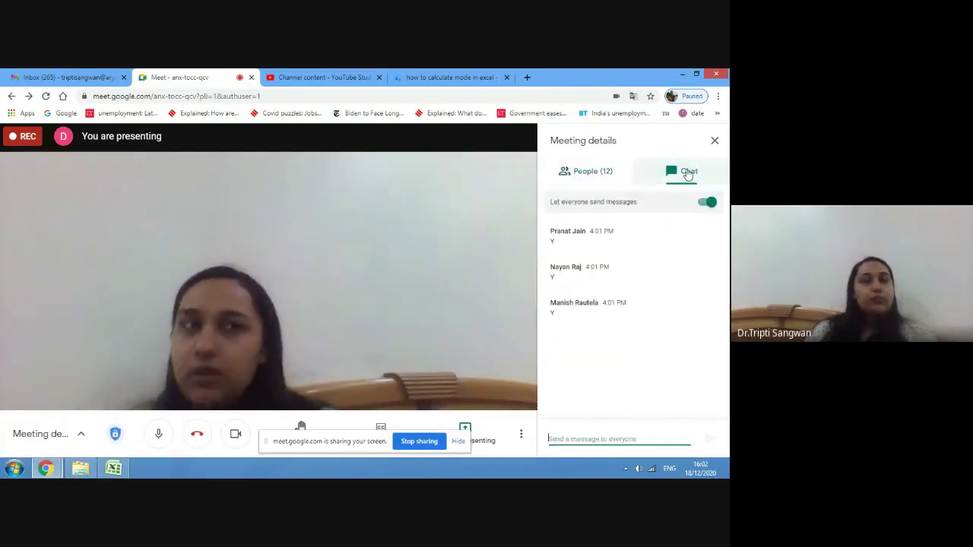
left_click(598, 169)
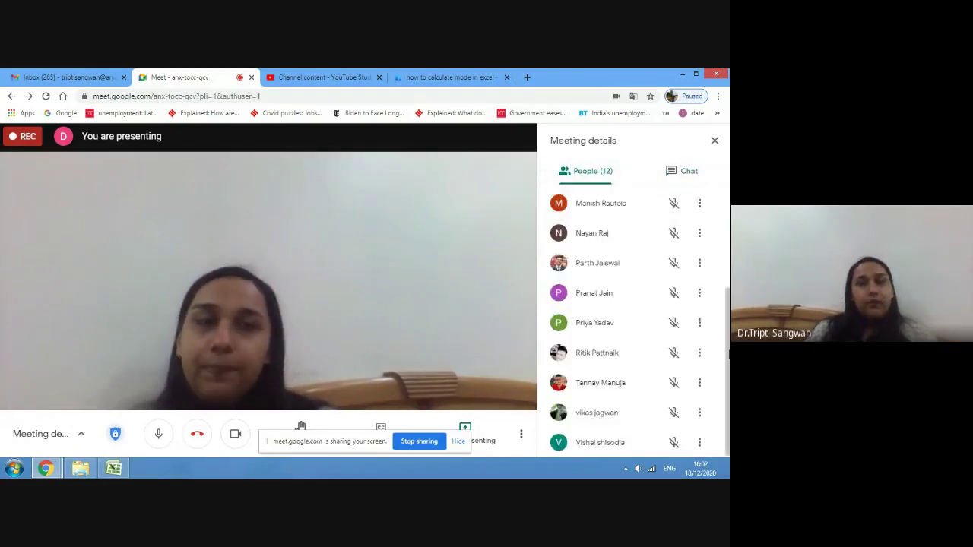
scroll(631, 320, "up", 4)
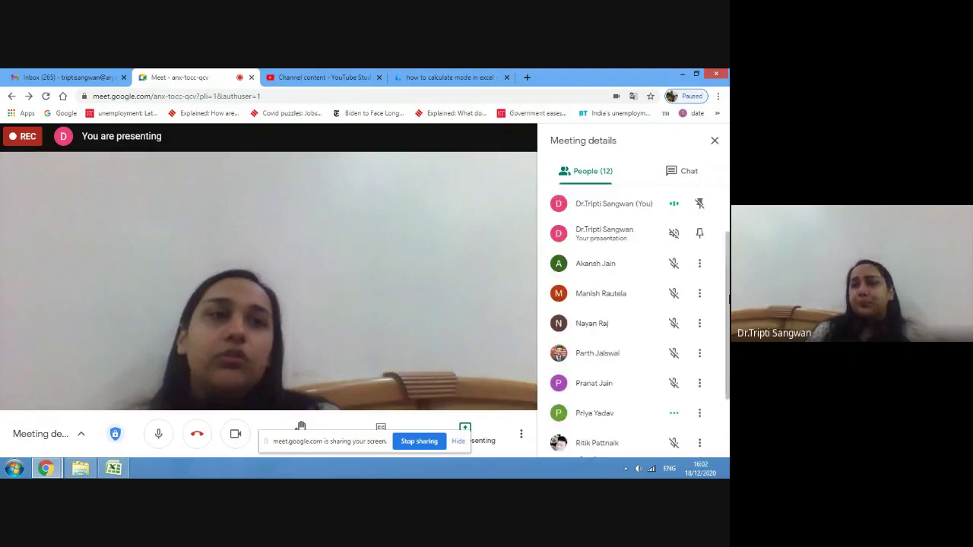
scroll(631, 319, "down", 4)
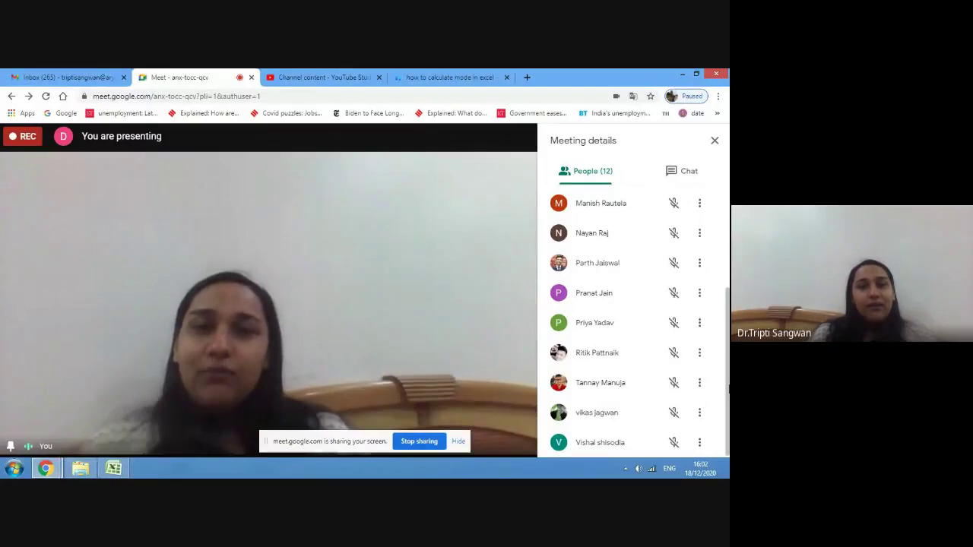
left_click(684, 175)
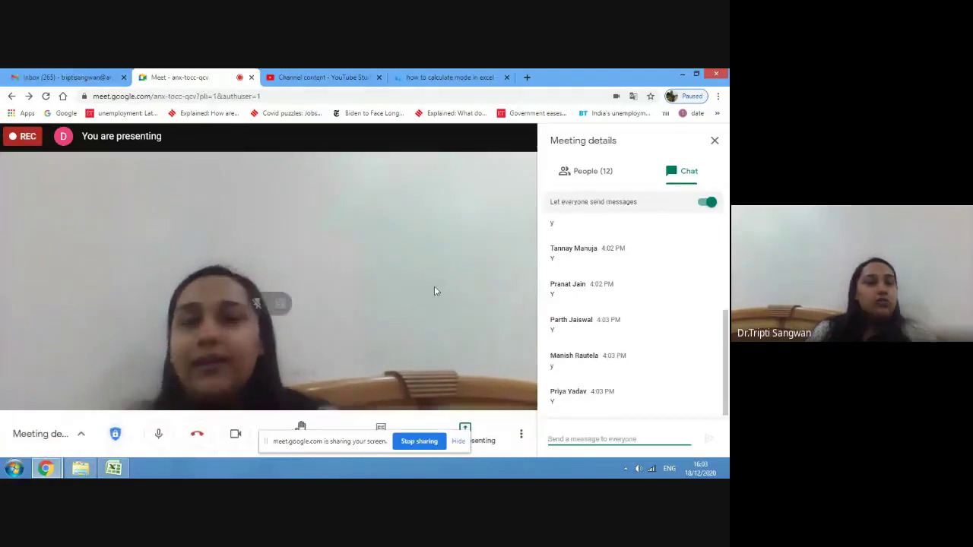
Step: Switch back to Excel and delete the bar chart of Covid cases on Sheet1
key("alt+Tab")
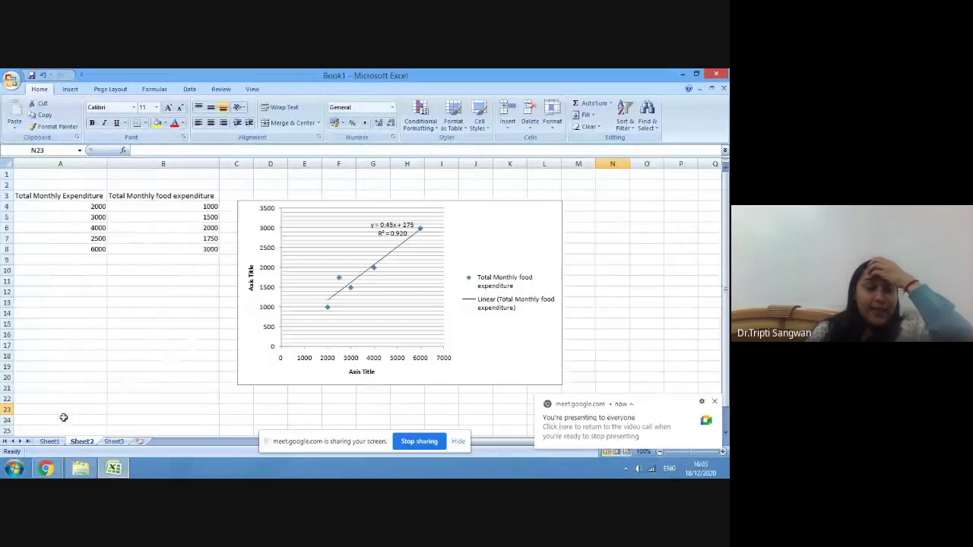
left_click(52, 443)
left_click(494, 232)
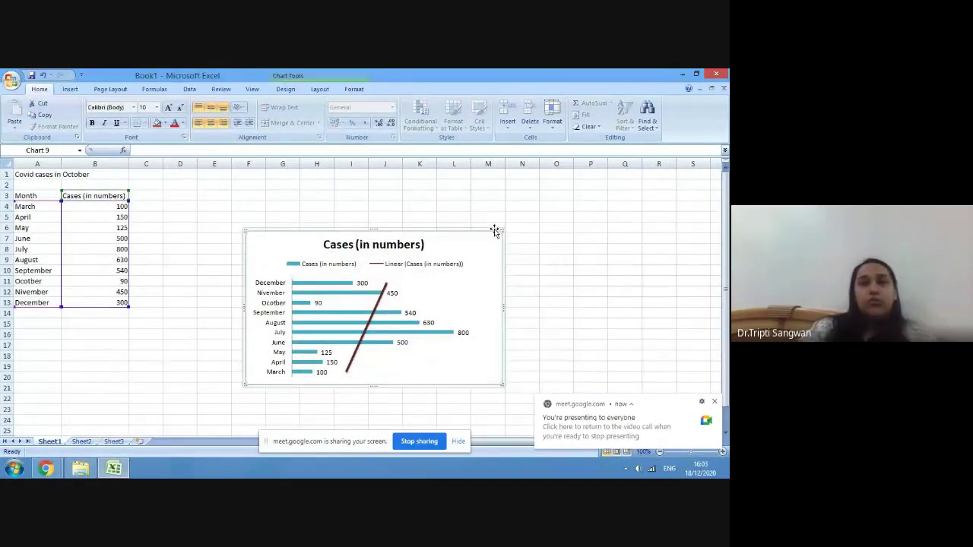
key("Delete")
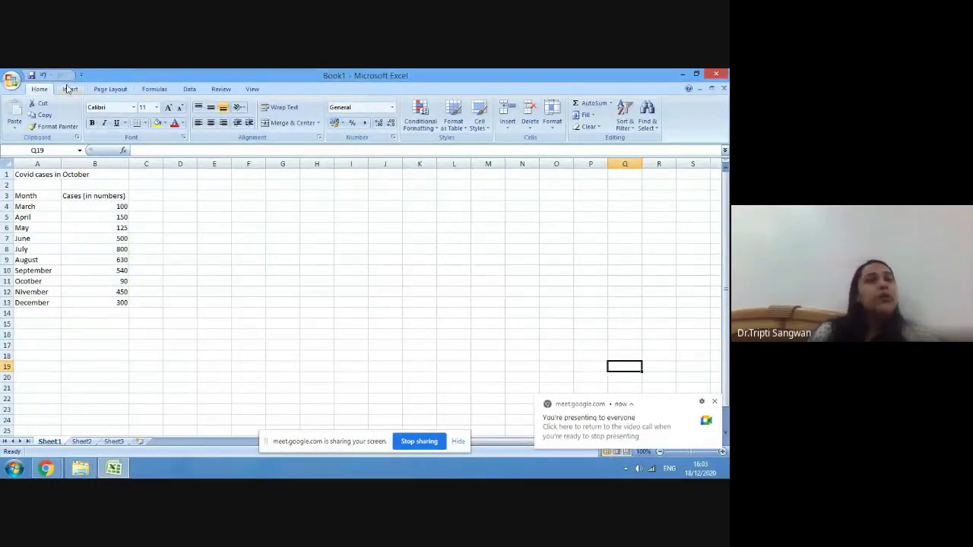
Step: Total the monthly case numbers in B4:B13 with AutoSum, placing the sum in B14
left_click(156, 90)
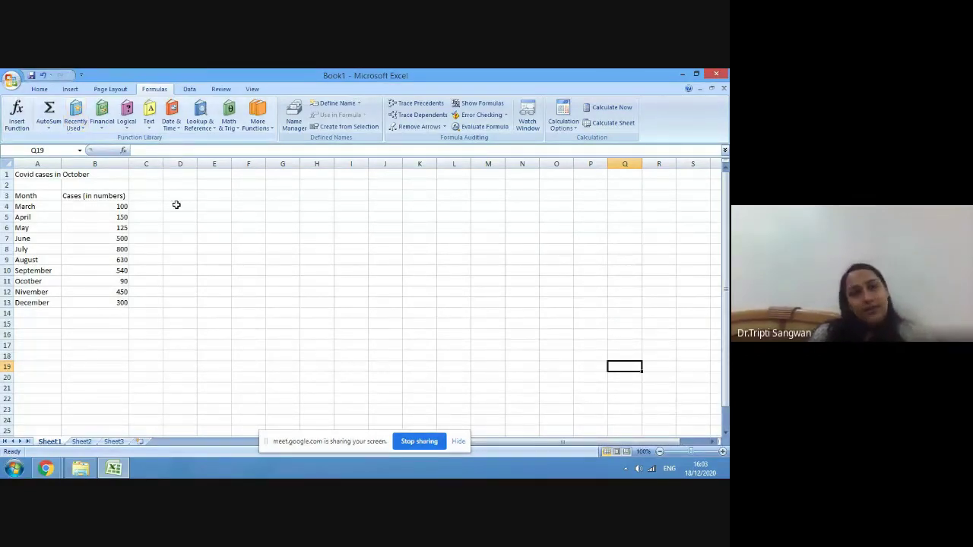
left_click(72, 314)
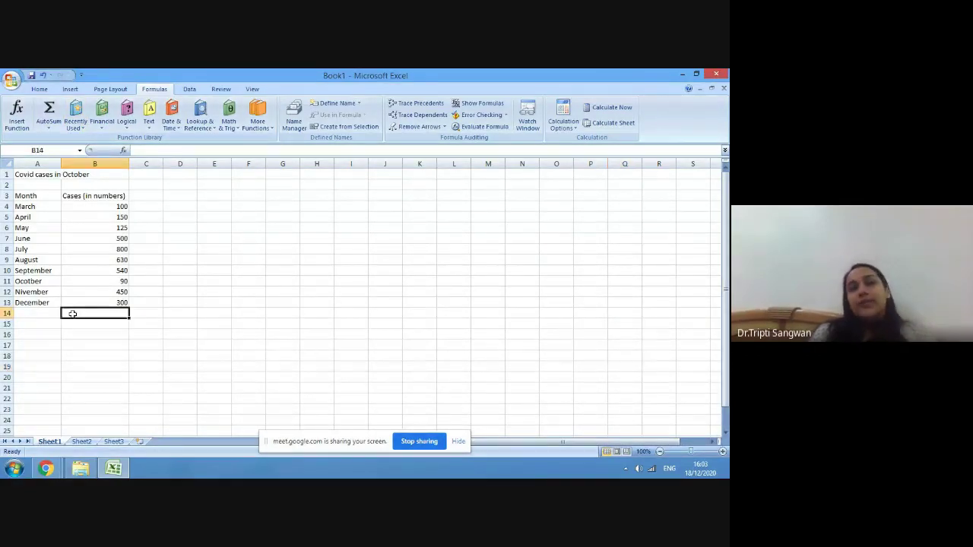
left_click(105, 207)
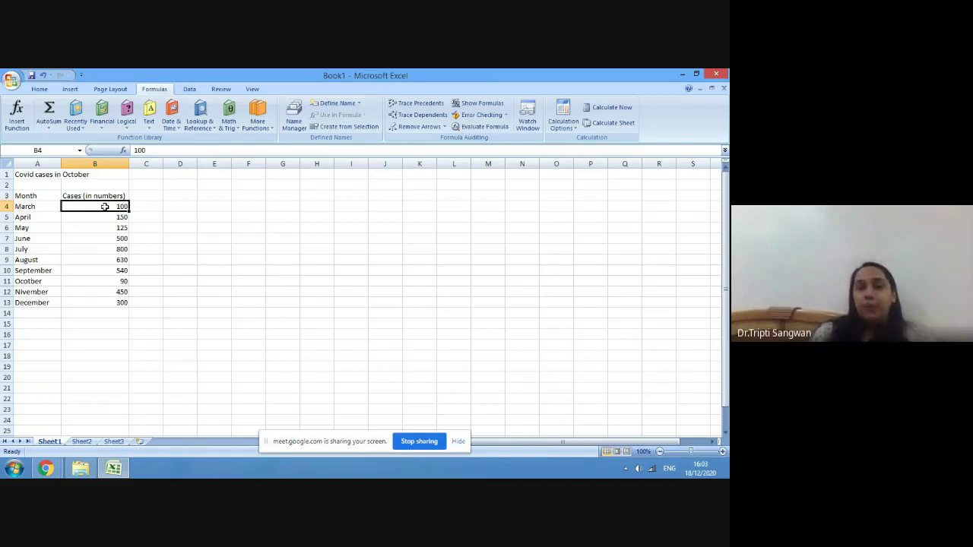
left_click_drag(105, 207, 108, 307)
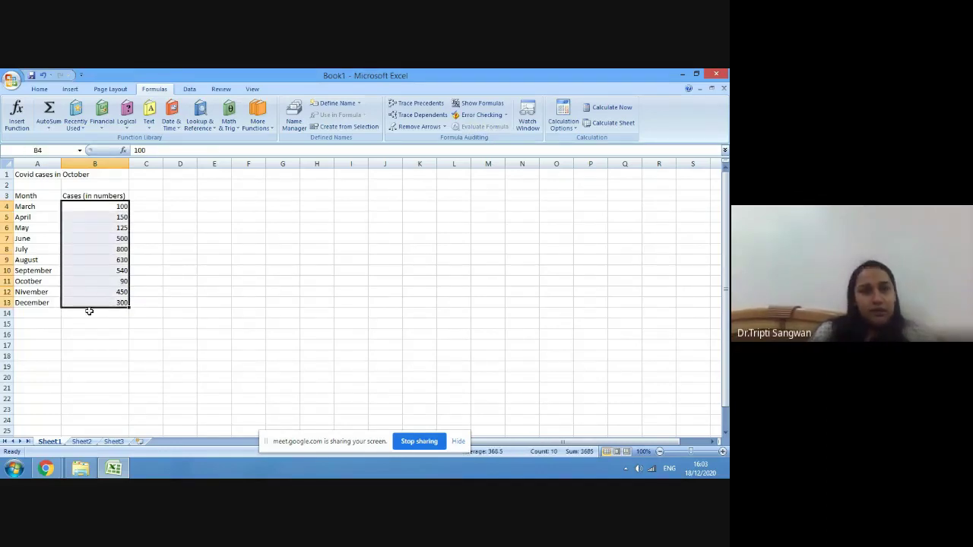
left_click(85, 313)
left_click_drag(120, 207, 116, 301)
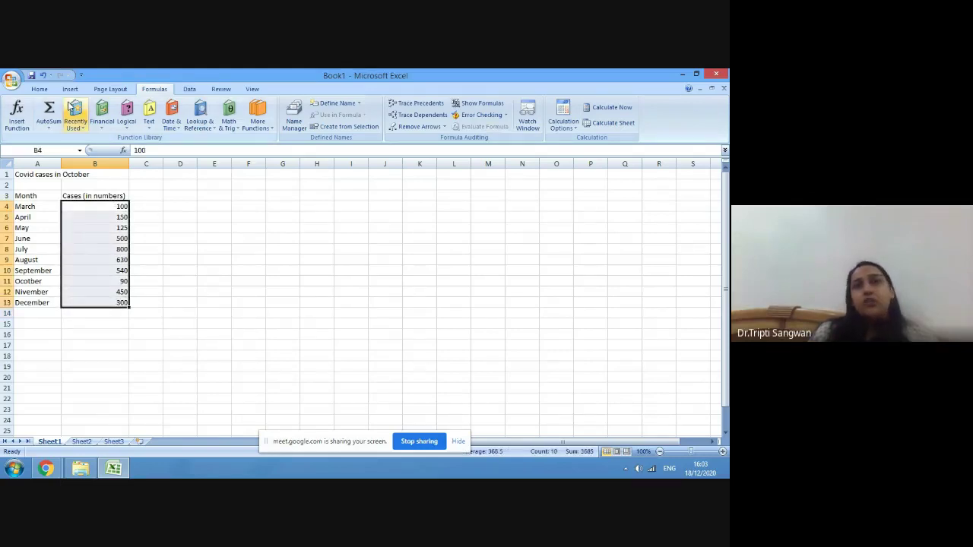
left_click(49, 128)
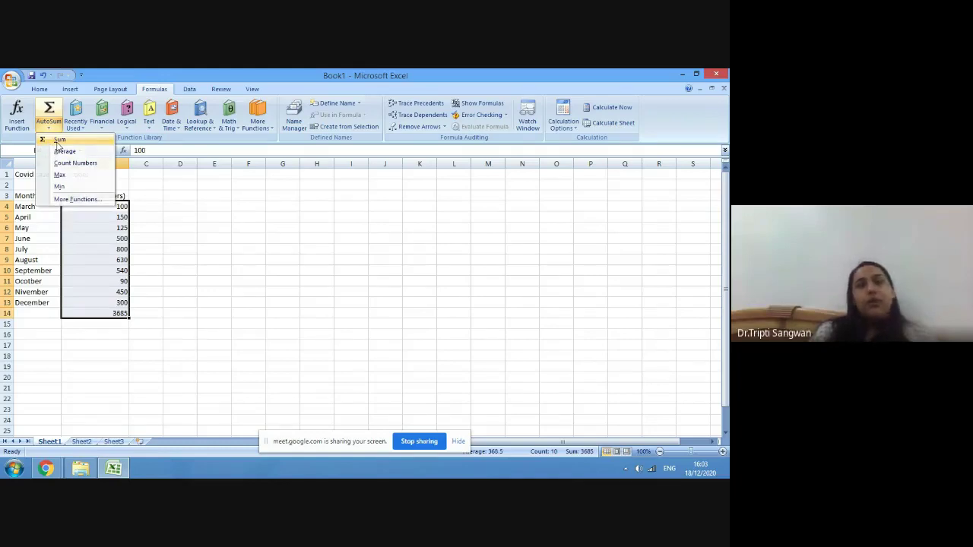
Step: Inspect the SUM formula behind the total in B14, highlighting it and its source range
left_click(59, 142)
left_click(112, 357)
left_click(113, 313)
double_click(112, 314)
left_click(158, 323)
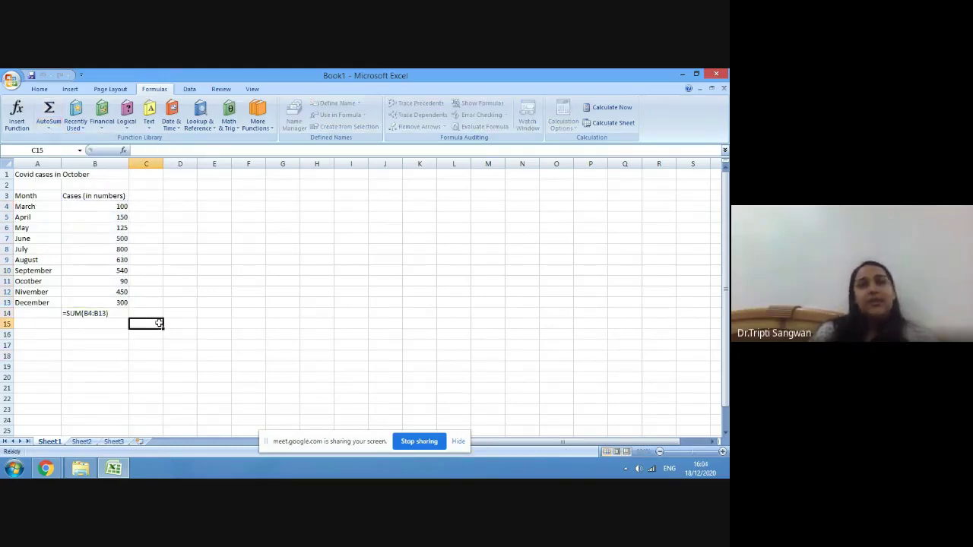
left_click(118, 313)
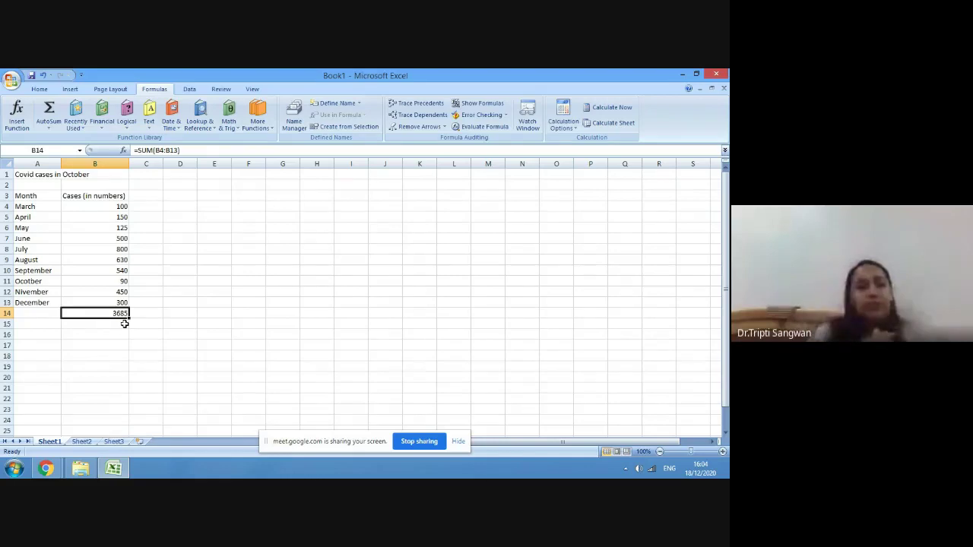
left_click(194, 150)
left_click_drag(193, 150, 133, 150)
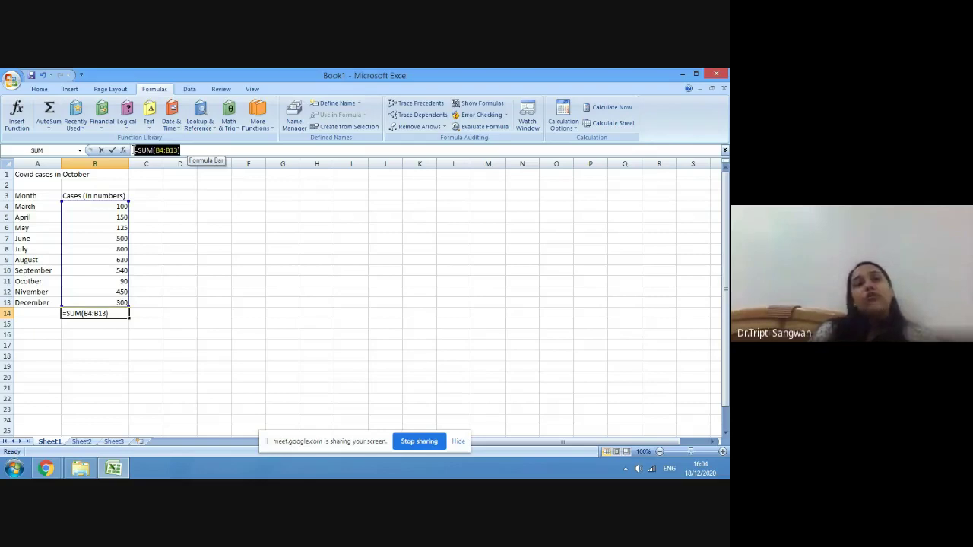
left_click(190, 151)
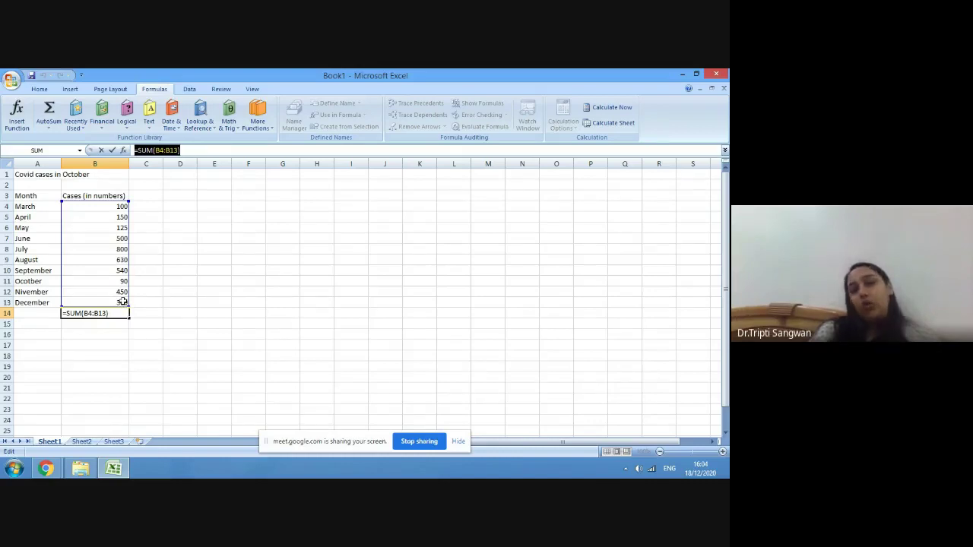
Step: Re-enter the total in B14 manually as a Sum formula over the monthly cases in B4:B13
left_click(164, 323)
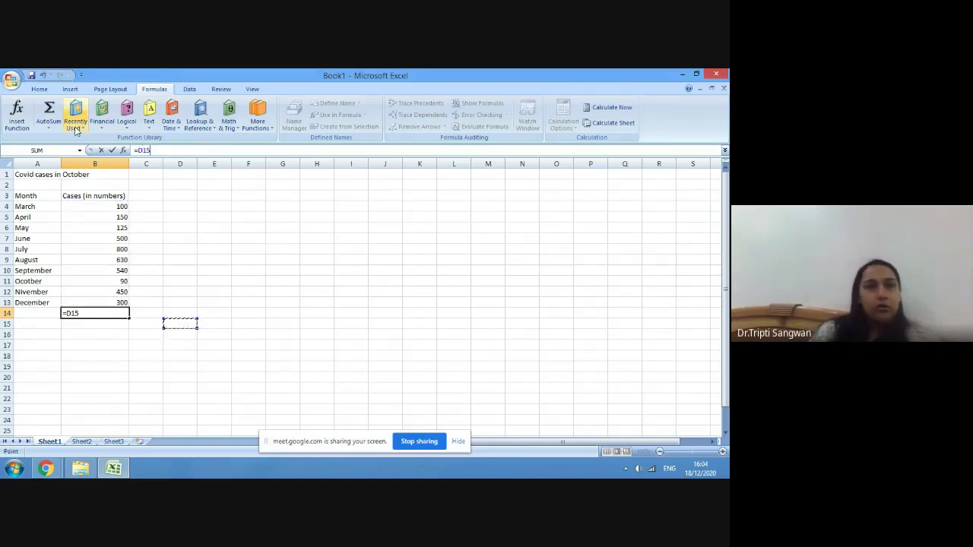
key("BackSpace")
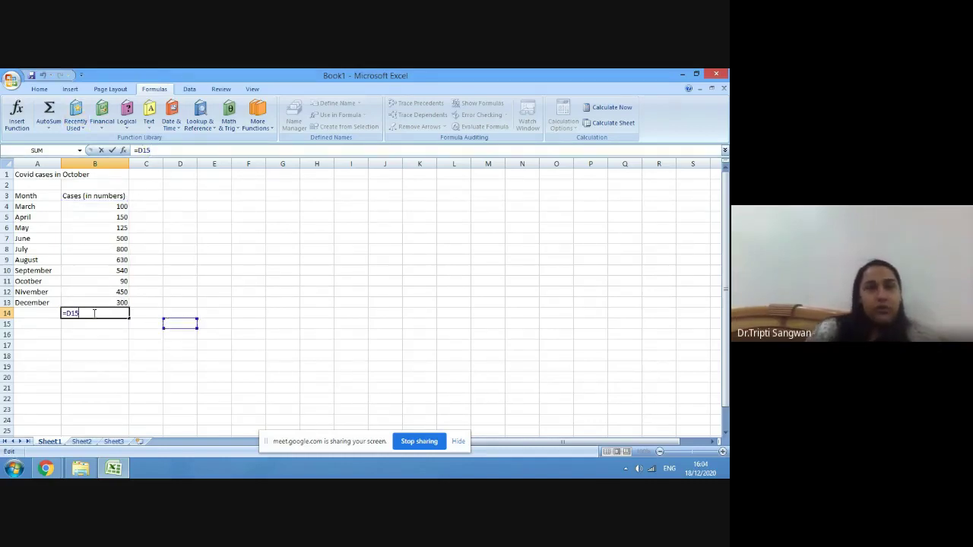
key("BackSpace")
key("BackSpace")
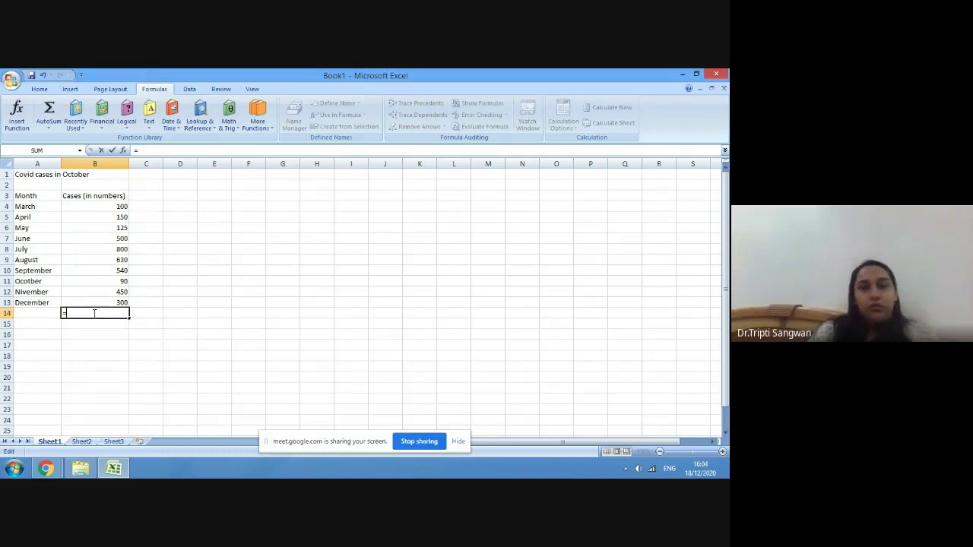
type("Sum(")
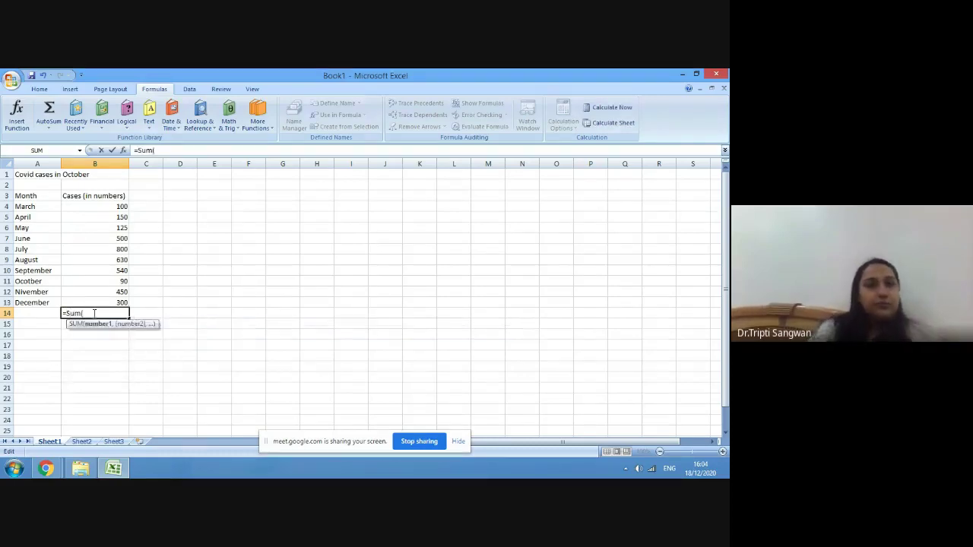
left_click_drag(93, 206, 95, 297)
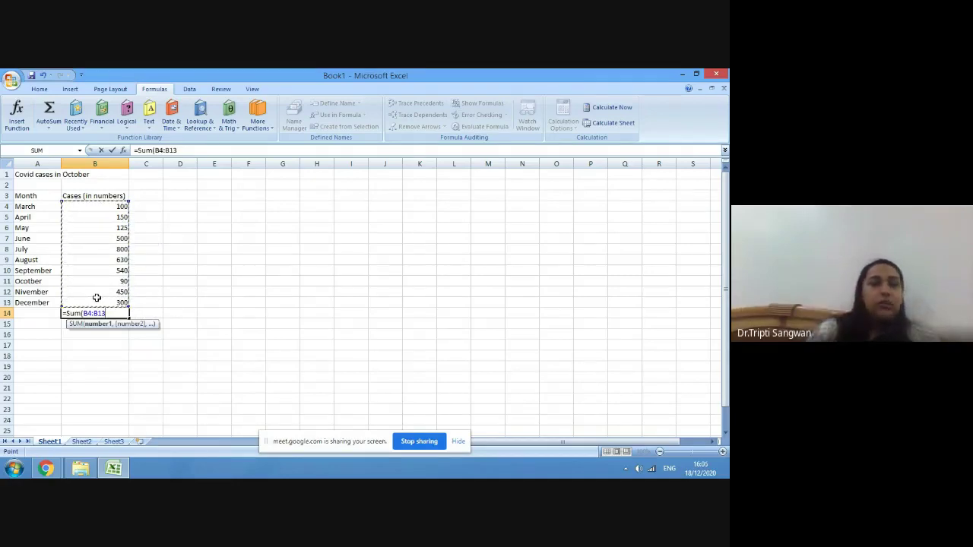
key("Return")
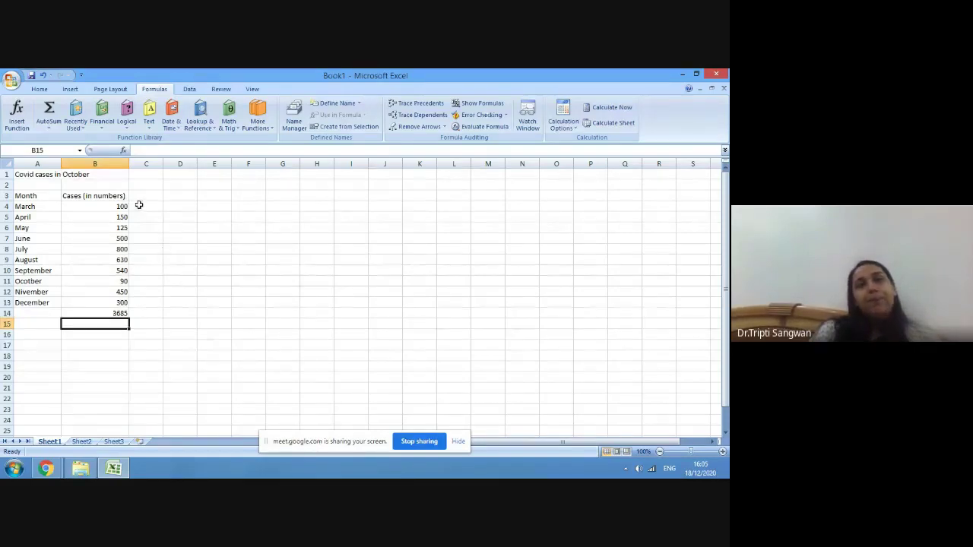
Step: Calculate the average of the monthly cases in B4:B13 with the AutoSum Average function, placing it in B15
left_click_drag(114, 207, 119, 291)
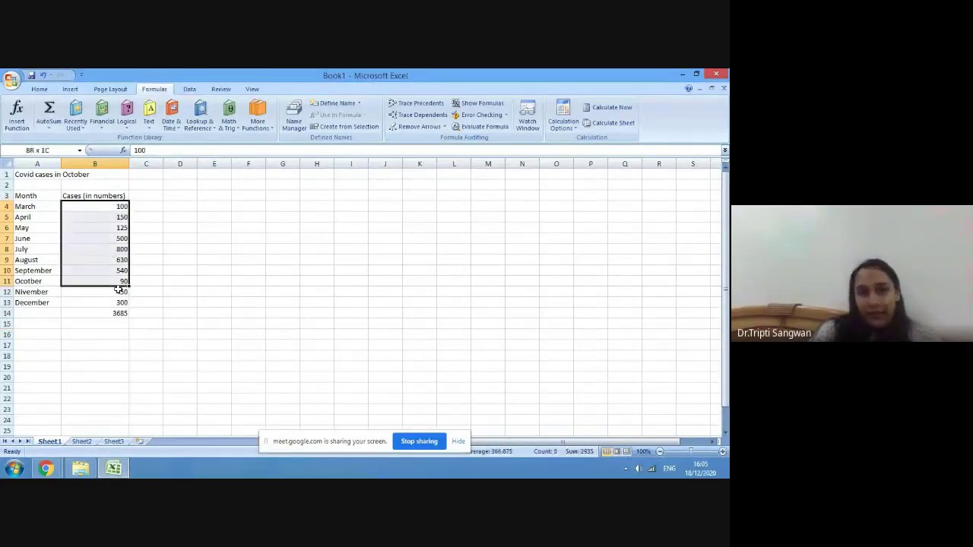
left_click_drag(119, 290, 121, 302)
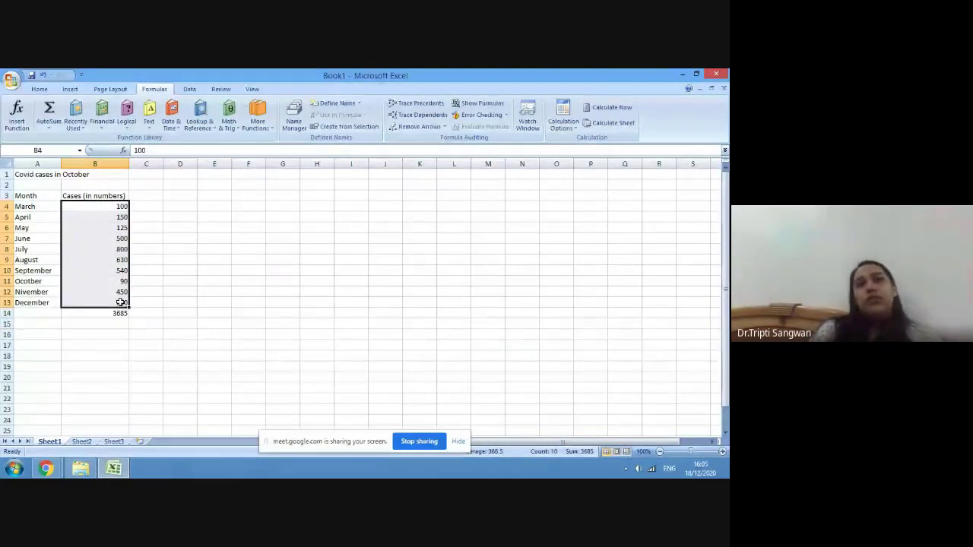
left_click(48, 128)
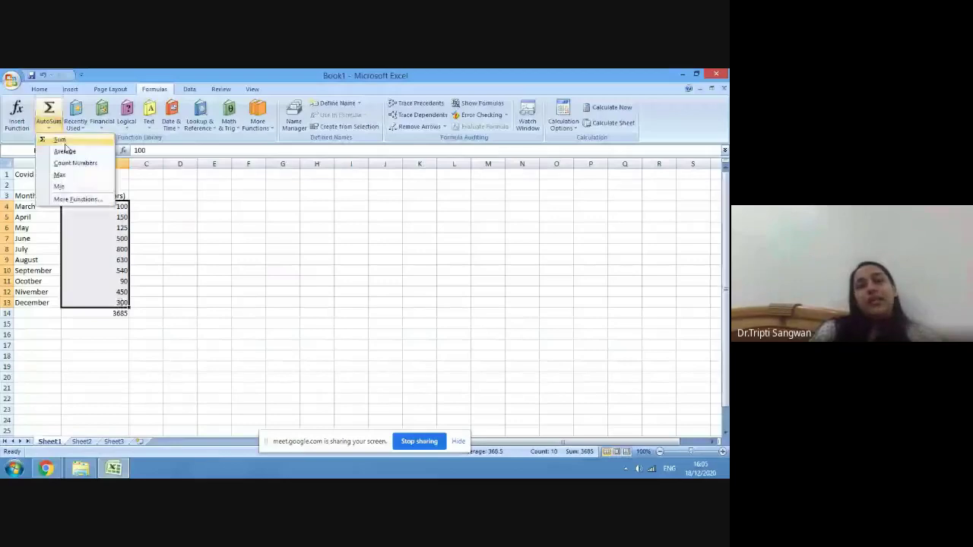
left_click(65, 150)
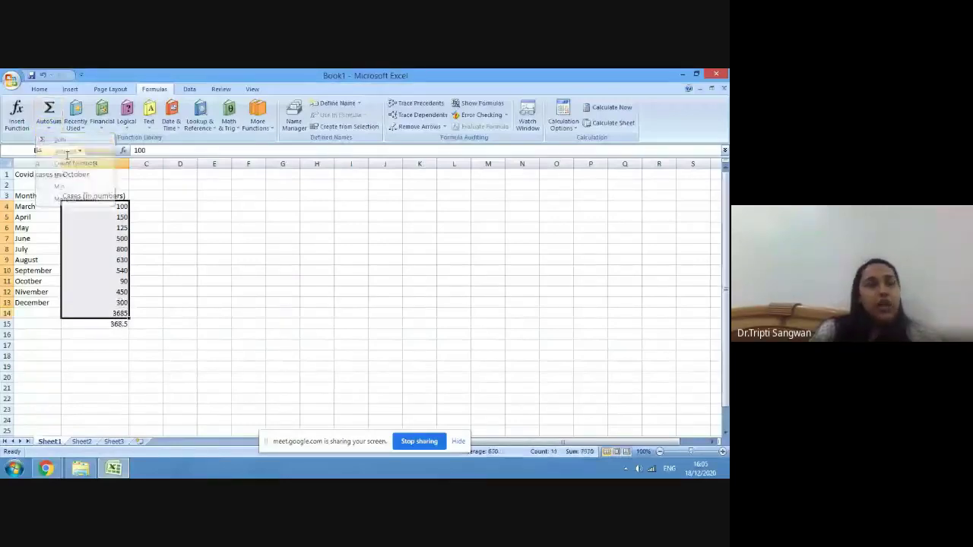
left_click(140, 343)
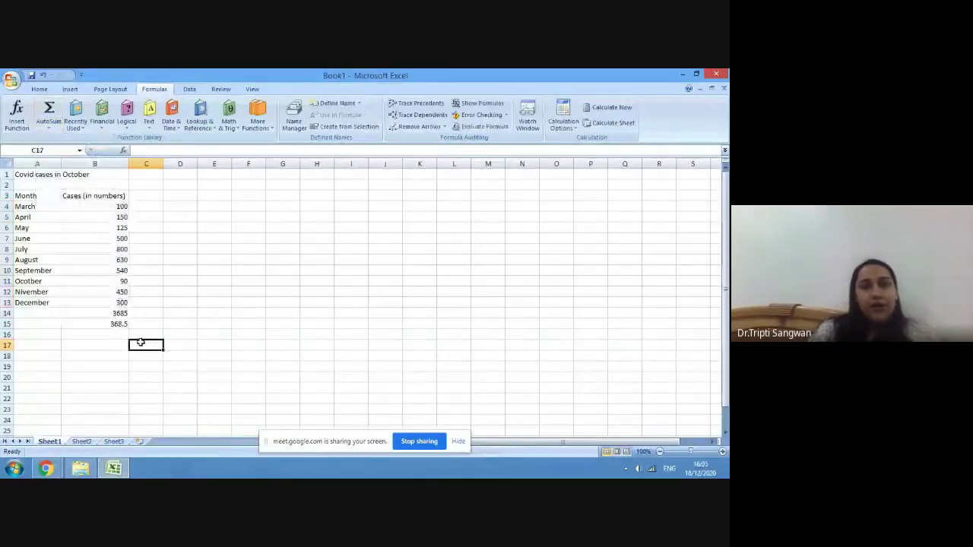
Step: Label A14 as "Sum" and A15 as "Average (Mean)", and widen column A to fit the labels
left_click(38, 314)
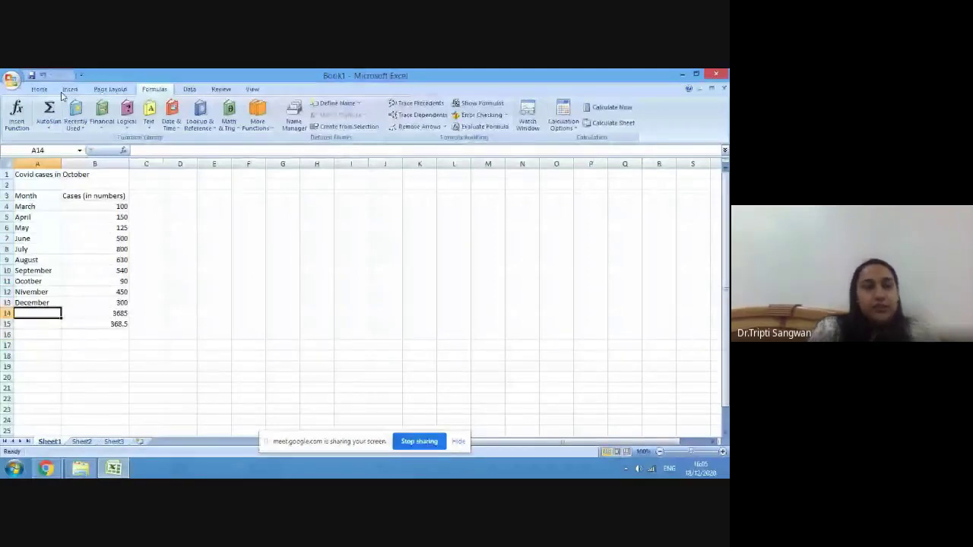
type("Sum")
left_click(35, 324)
type("A")
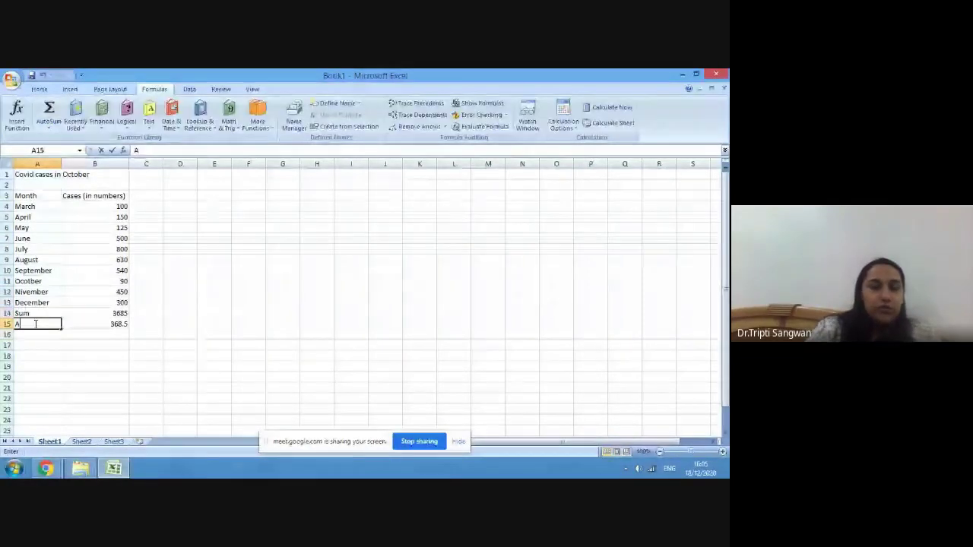
type("verag")
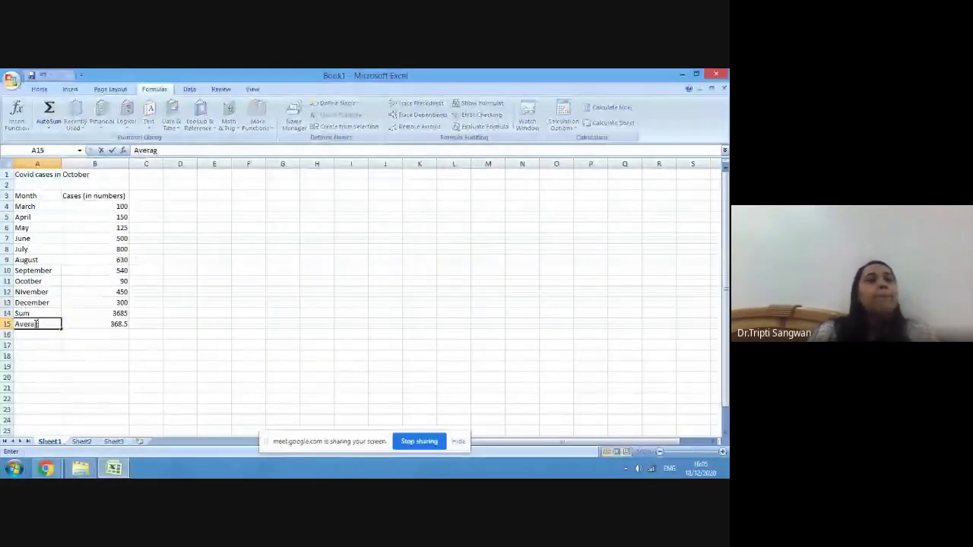
type("e (Mean)")
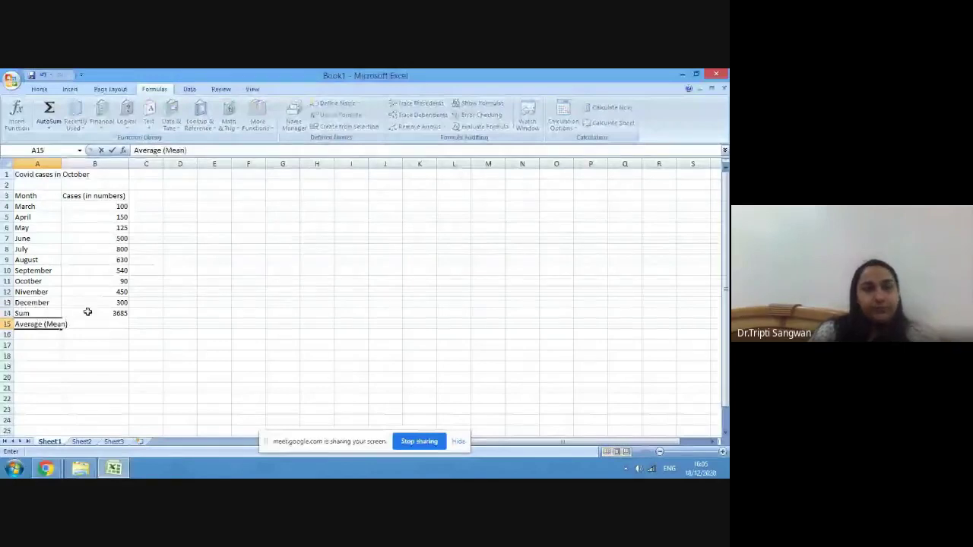
left_click(146, 337)
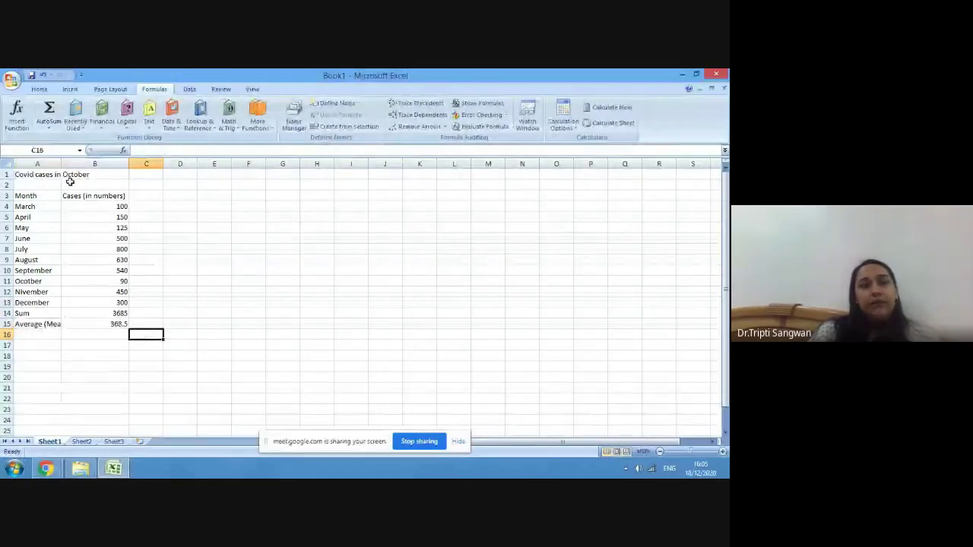
left_click_drag(61, 163, 92, 161)
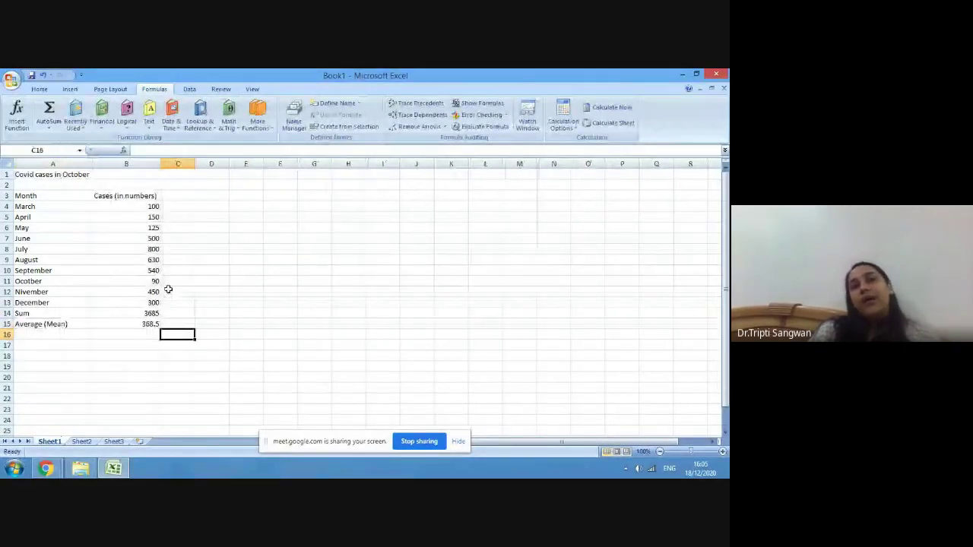
Step: Examine the AVERAGE formula in B15 and the column of case values it relates to
double_click(126, 324)
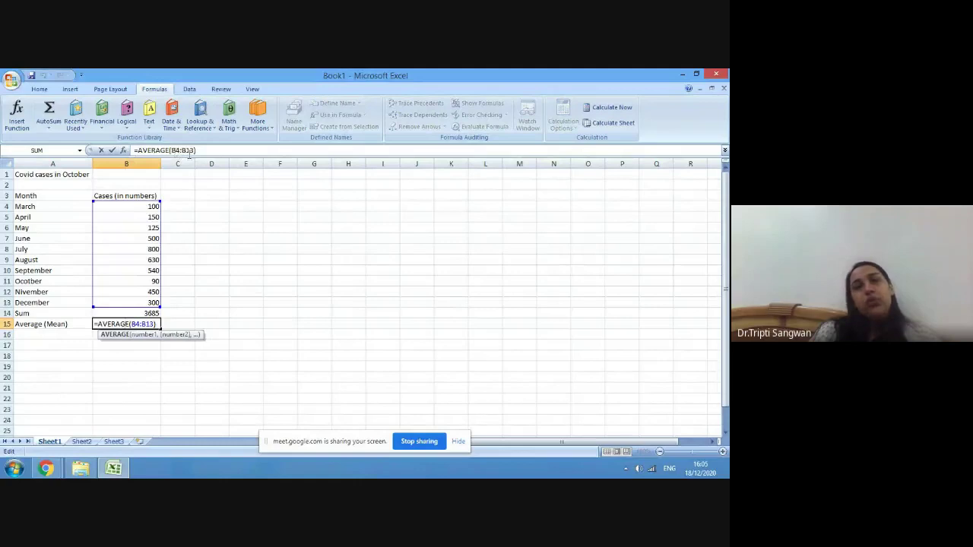
left_click(225, 302)
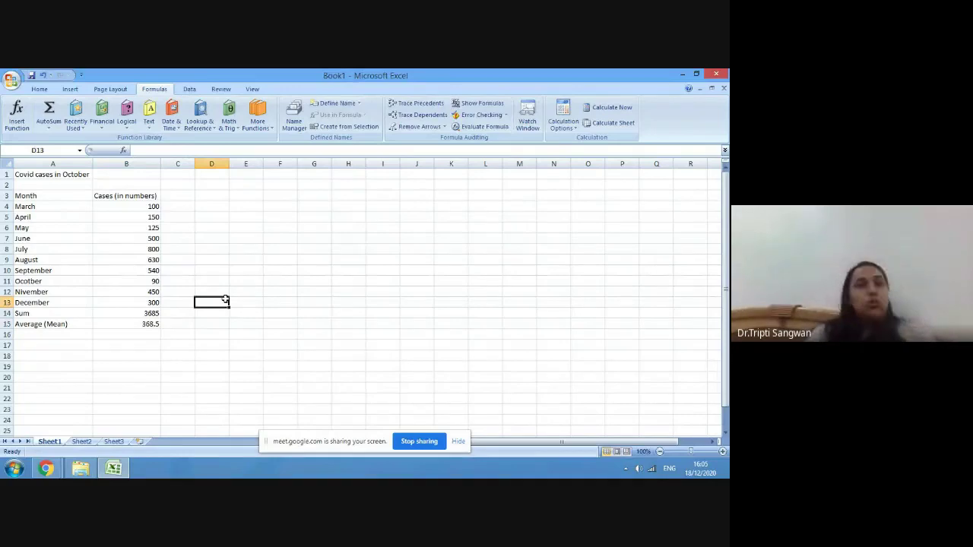
left_click_drag(130, 206, 144, 326)
left_click(212, 313)
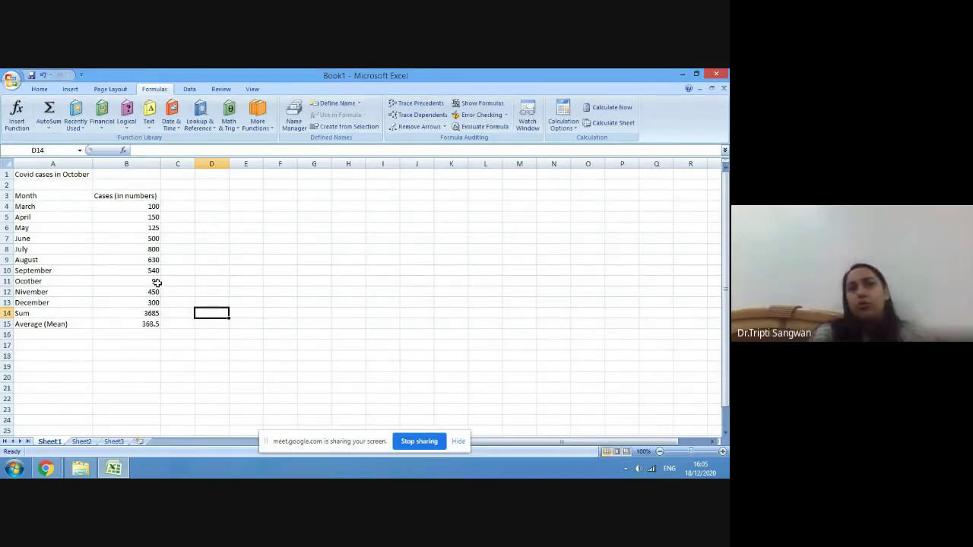
Step: Change the title in A1 to "Covid cases in Delhi"
left_click(18, 175)
left_click(226, 150)
key("BackSpace")
key("BackSpace")
key("BackSpace")
key("BackSpace")
key("BackSpace")
key("BackSpace")
key("BackSpace")
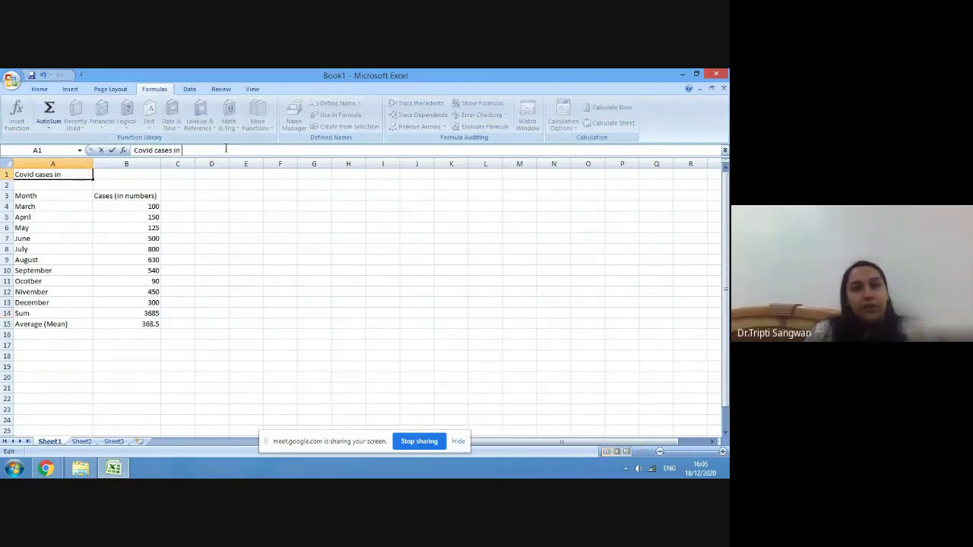
type("Del")
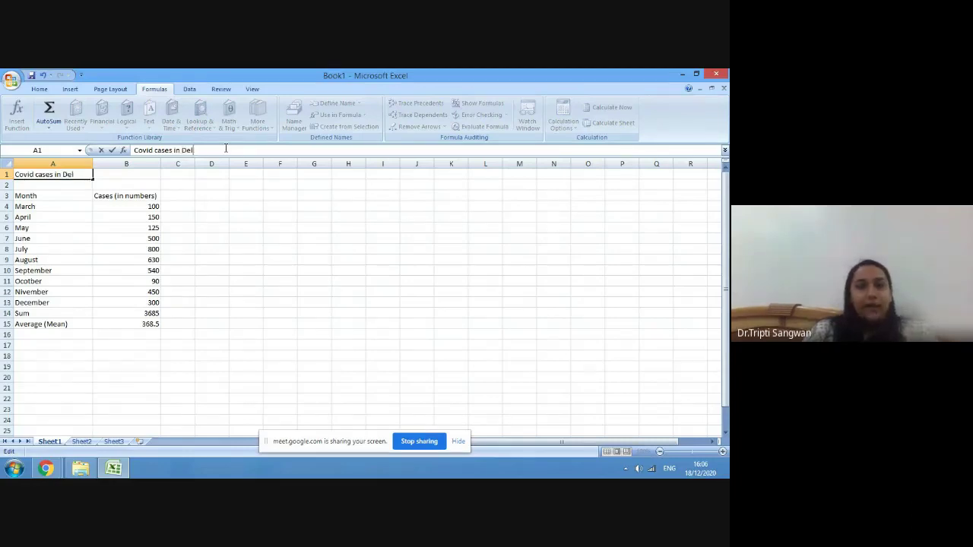
type("hi")
left_click(322, 301)
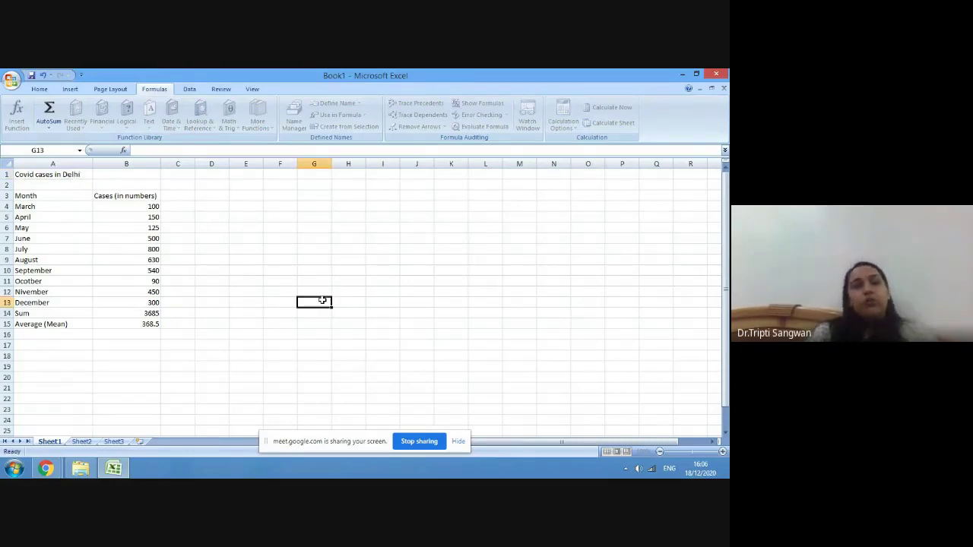
Step: Append "of Delhi" to the Sum label in A14 and the Average (Mean) label in A15
left_click(152, 323)
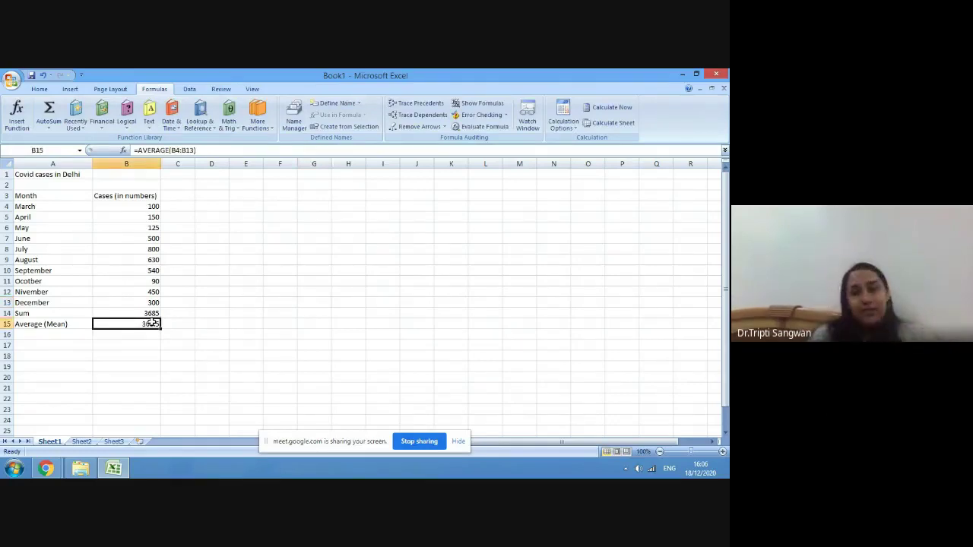
double_click(53, 311)
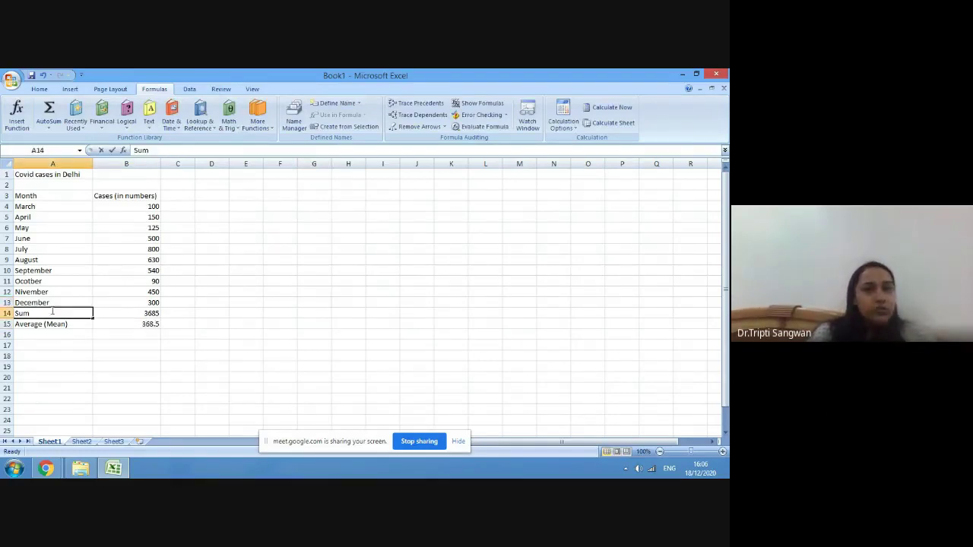
type("of De")
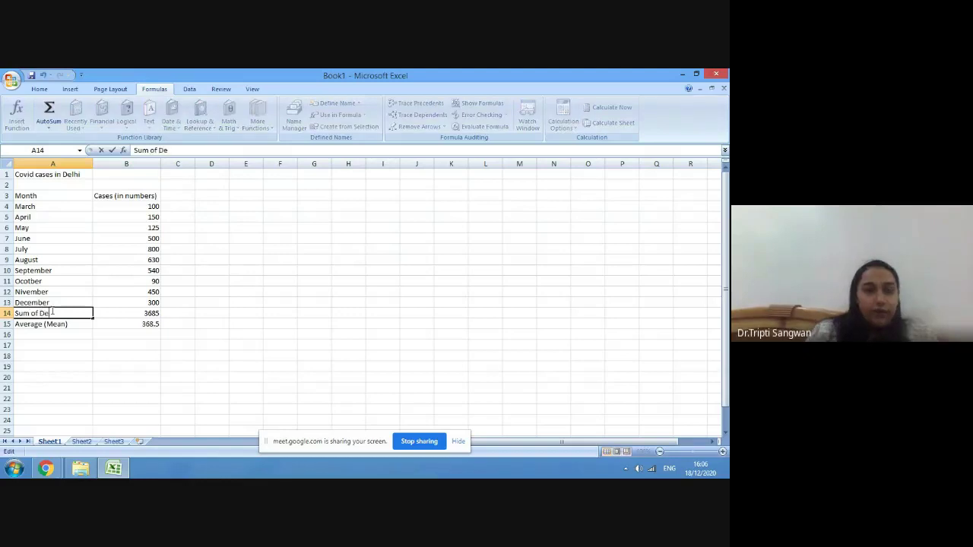
type("lhi")
left_click(73, 324)
double_click(73, 324)
type("of Delh")
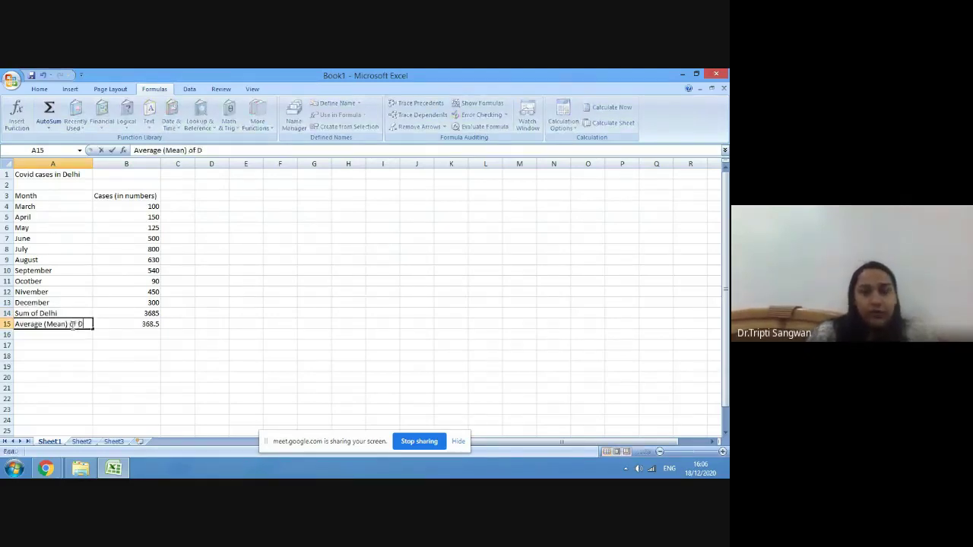
left_click(118, 354)
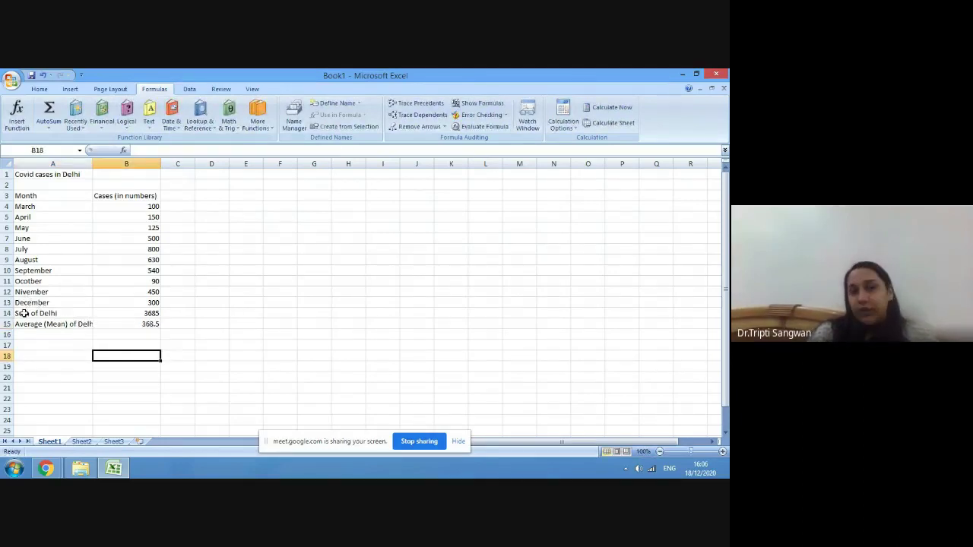
Step: Copy the sum and average rows in A14:B15 and paste them at A1 of a new blank workbook
left_click_drag(24, 313, 60, 320)
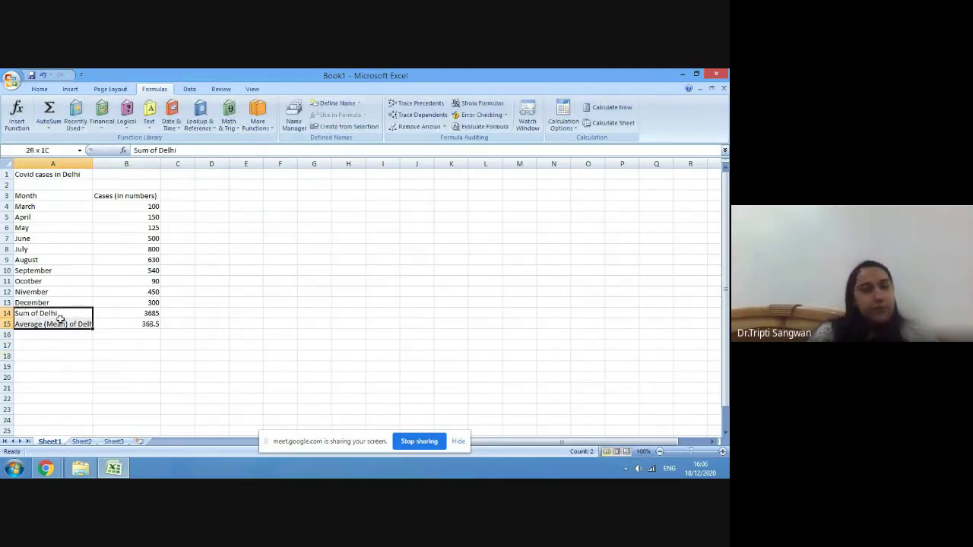
left_click_drag(60, 319, 95, 324)
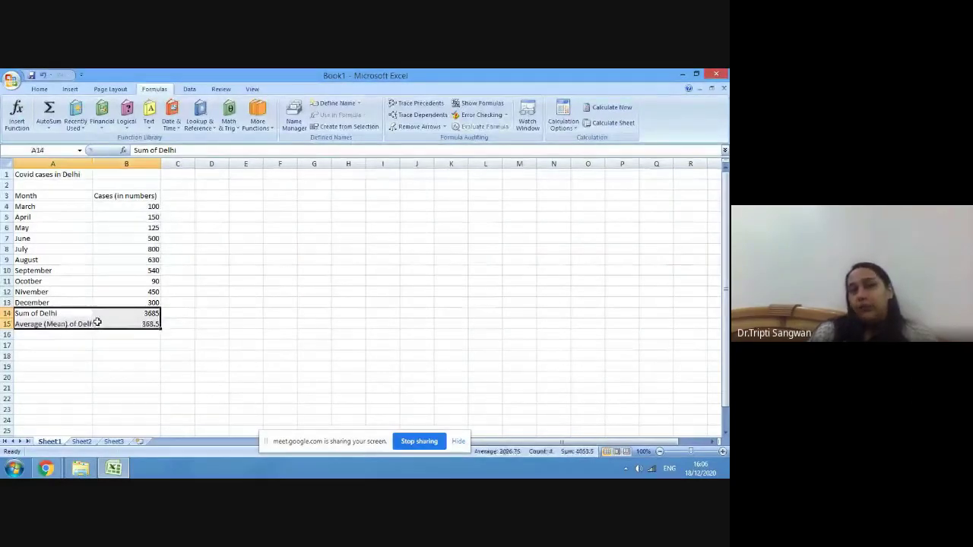
right_click(96, 323)
left_click(166, 171)
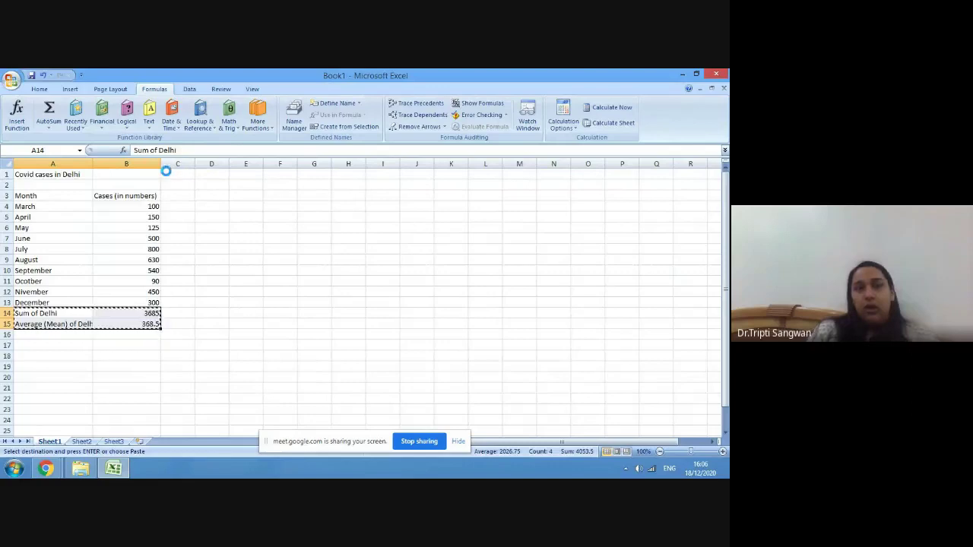
key("ctrl+n")
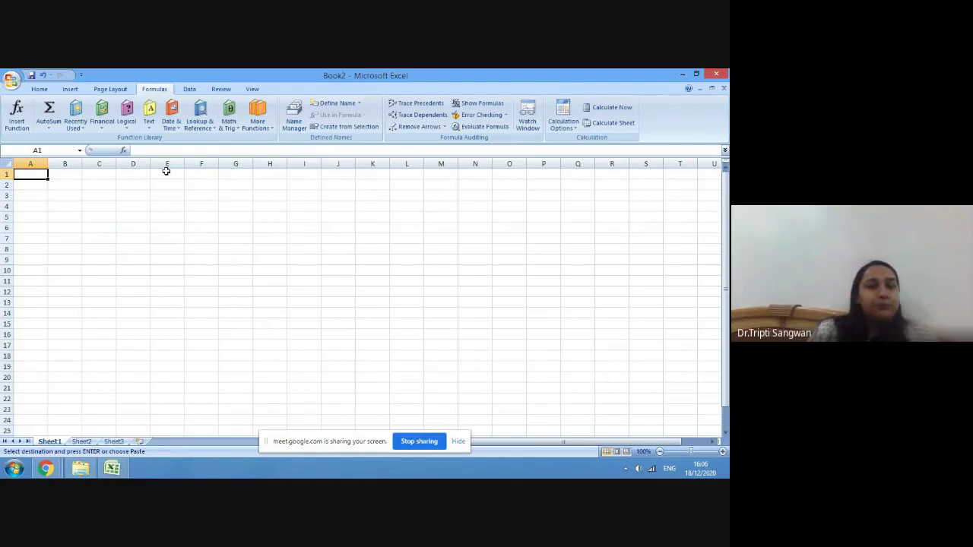
key("ctrl+v")
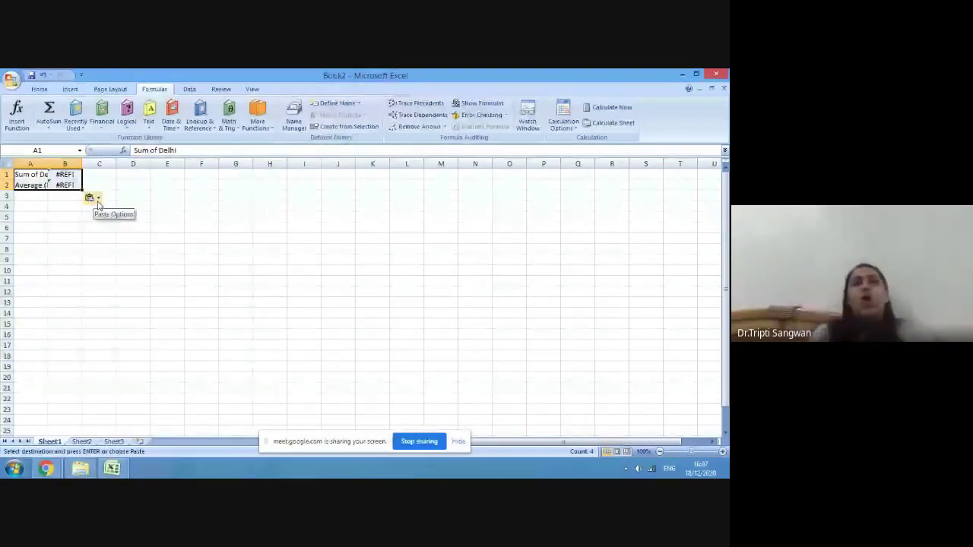
Step: Convert the pasted cells A1:B2 to Values Only and widen column A to fit the labels
left_click(98, 199)
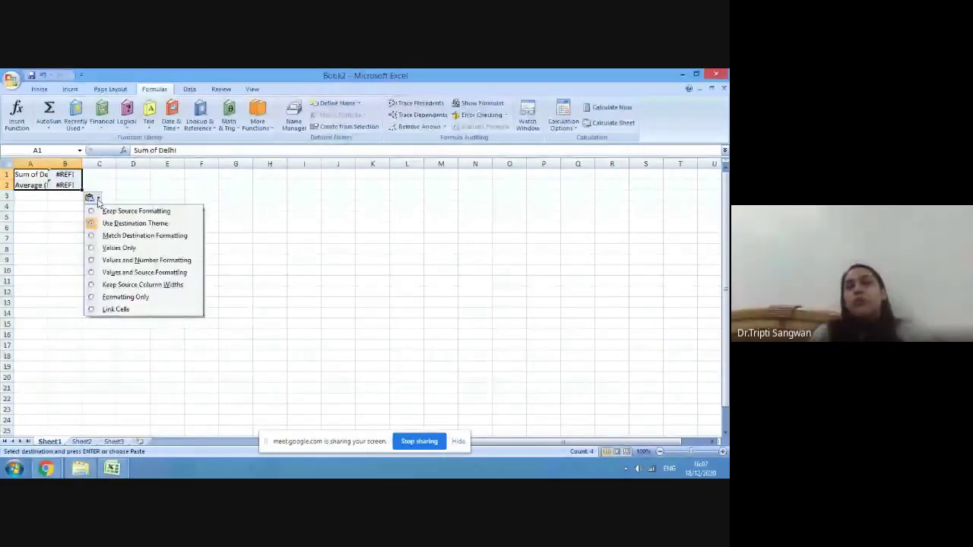
left_click(93, 252)
left_click(122, 195)
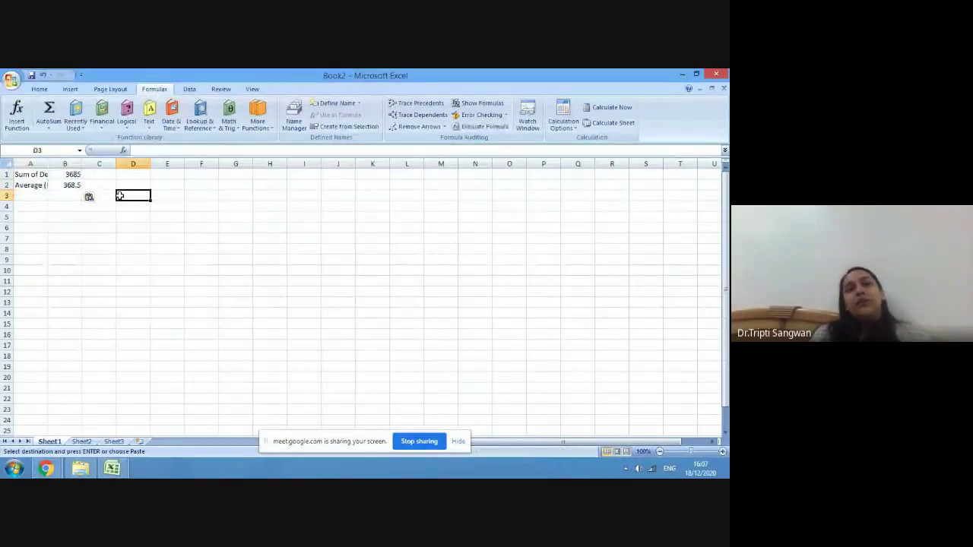
left_click_drag(48, 164, 98, 164)
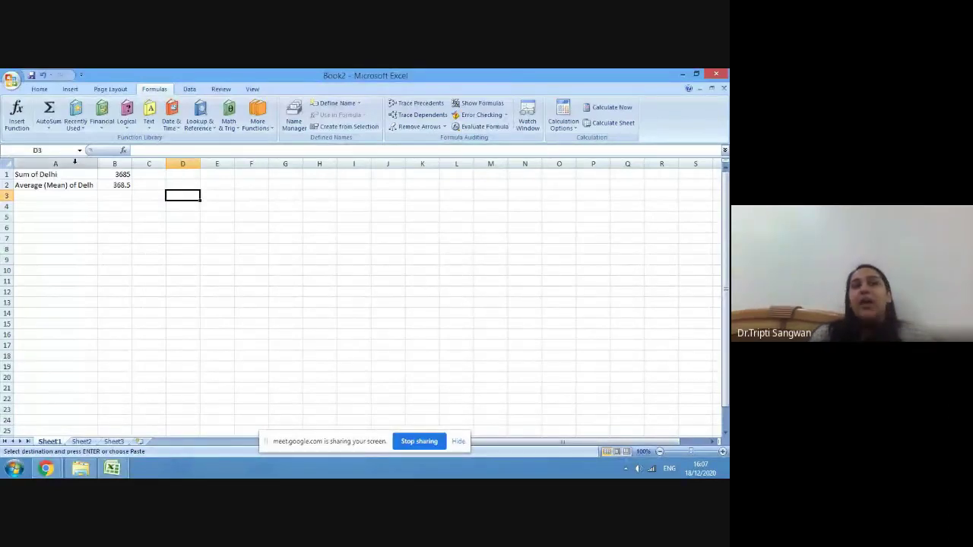
left_click_drag(21, 174, 119, 183)
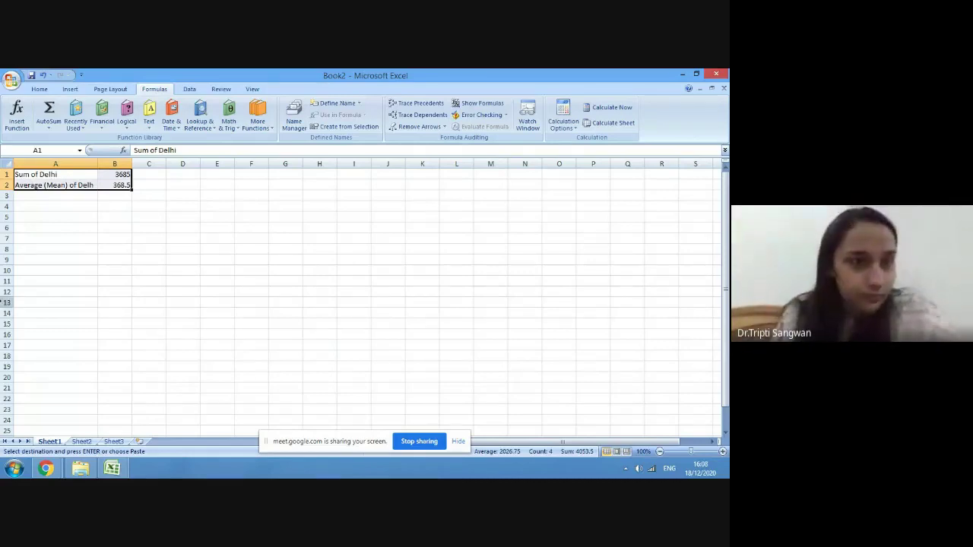
Step: Check the meeting chat in Google Meet, and return to the pasted cells in the Book2 workbook
left_click(53, 470)
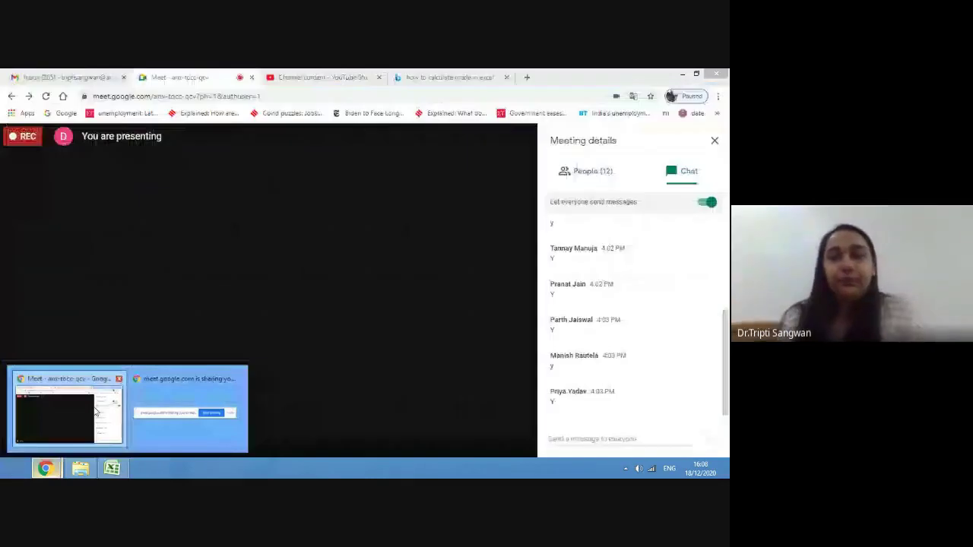
left_click(95, 411)
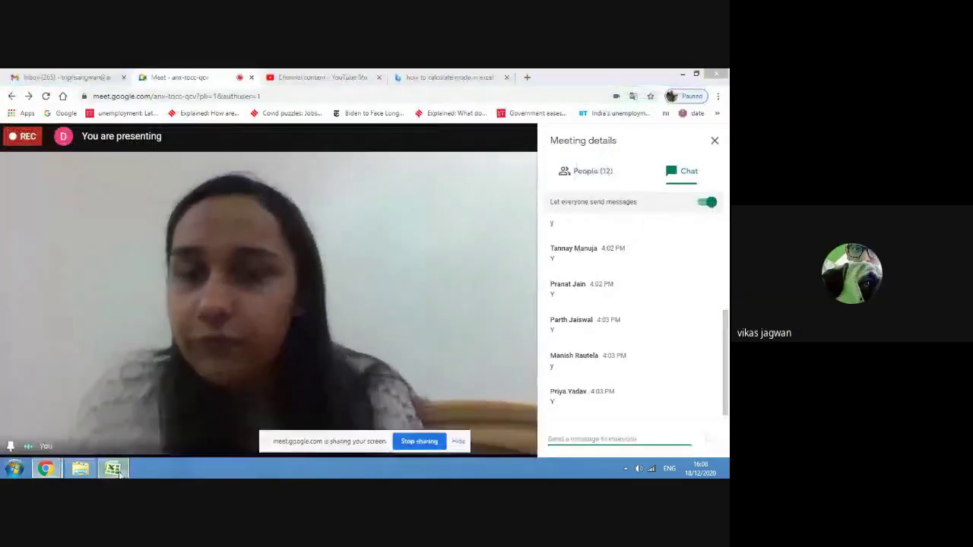
mouse_move(119, 473)
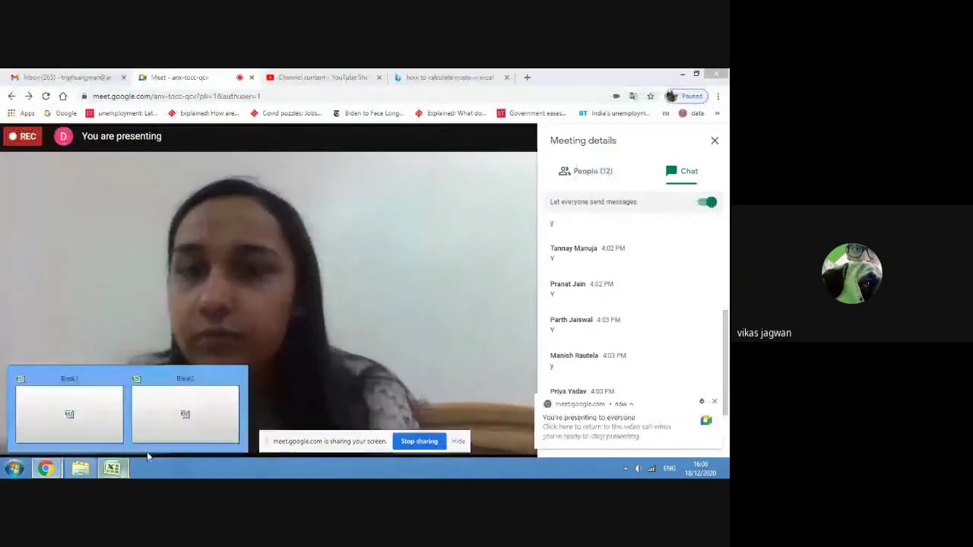
left_click(184, 415)
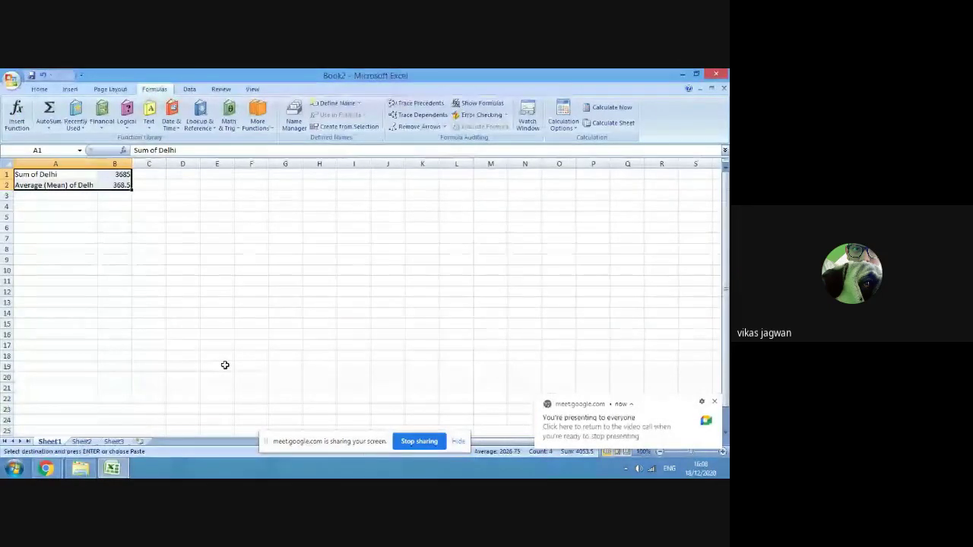
left_click(206, 312)
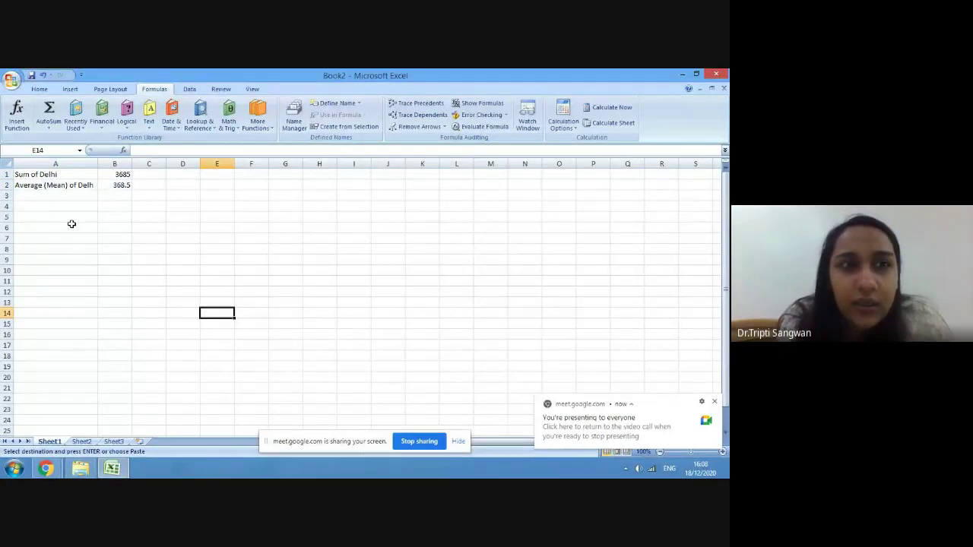
left_click(90, 175)
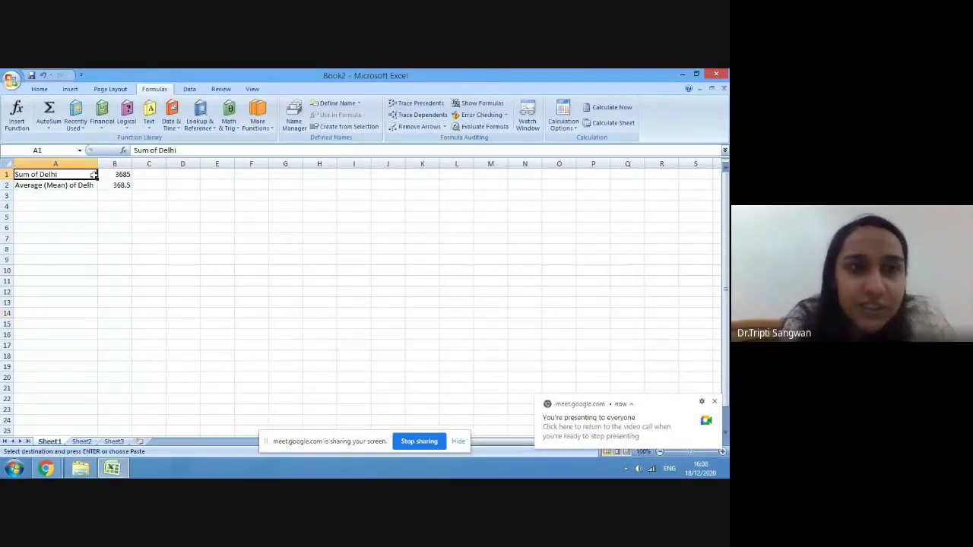
left_click_drag(94, 175, 114, 185)
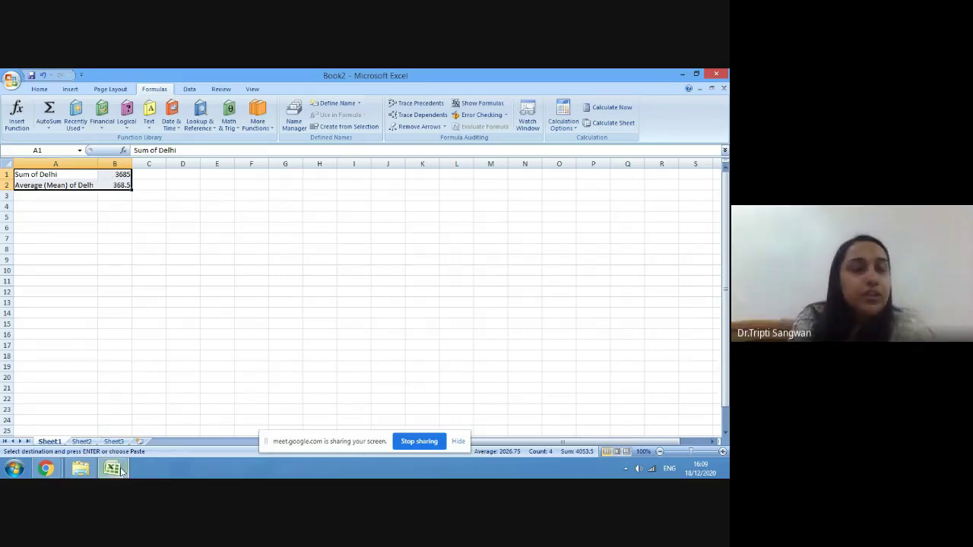
Step: Switch back to the Book1 workbook and clear the copy marquee around A14:B15
left_click(112, 469)
left_click(104, 420)
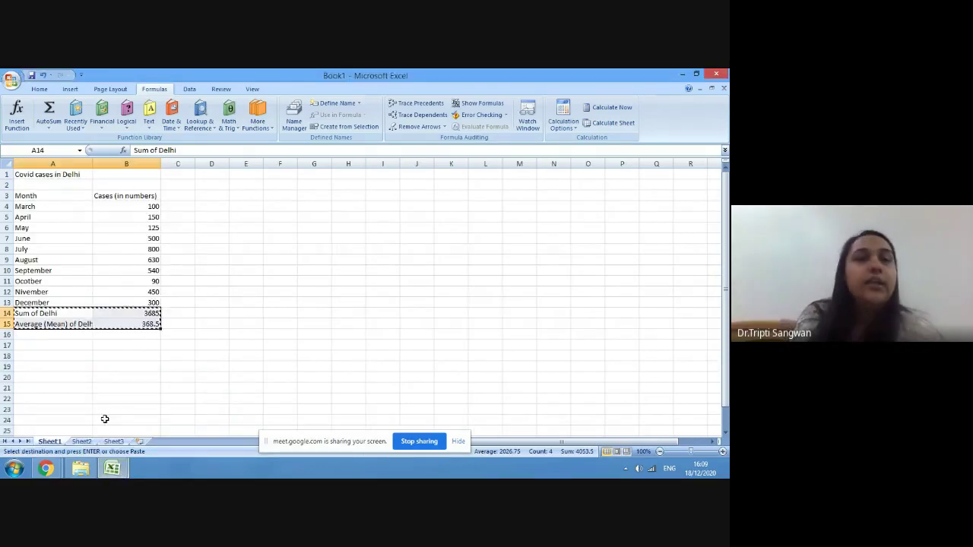
left_click(225, 348)
key("ctrl+Up")
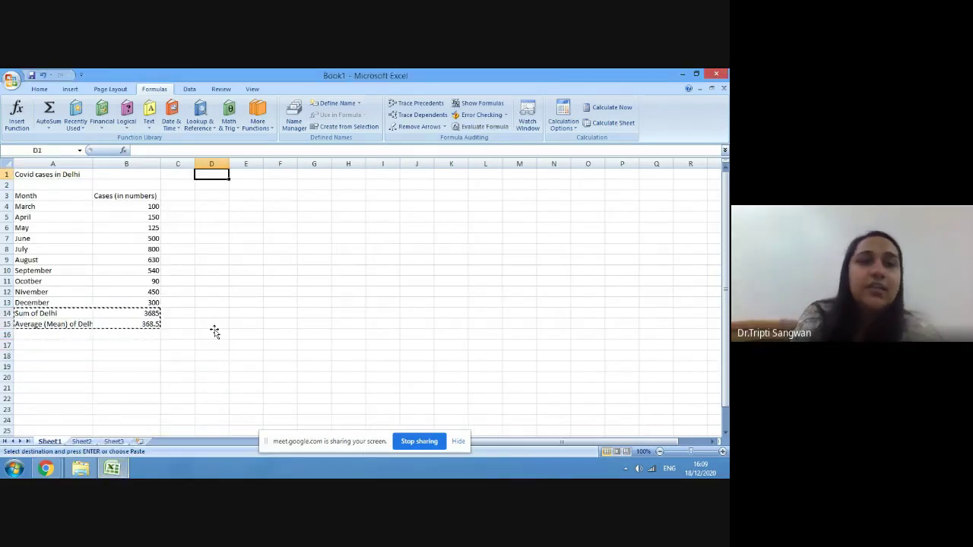
left_click(30, 310)
key("ctrl+Up")
left_click(65, 304)
key("ctrl+Down")
left_click(76, 310)
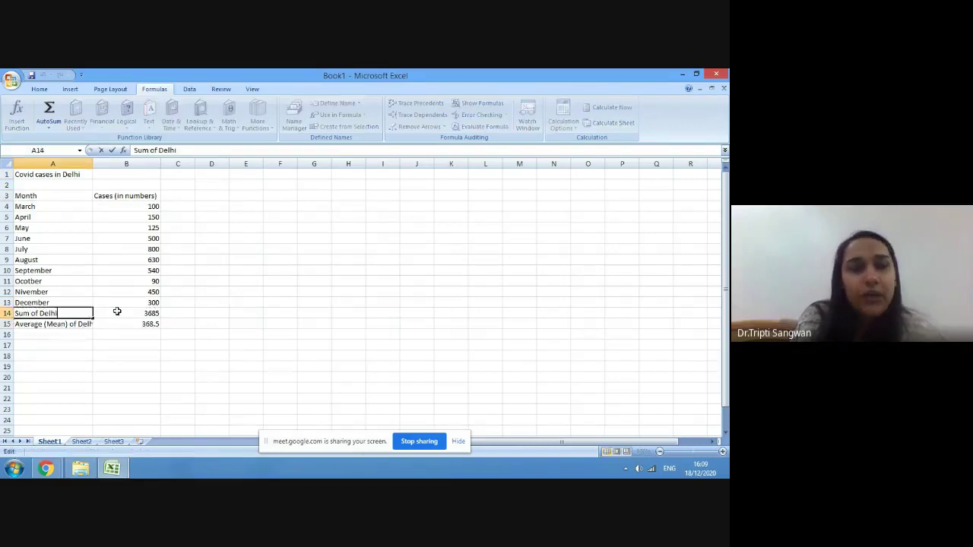
left_click(174, 310)
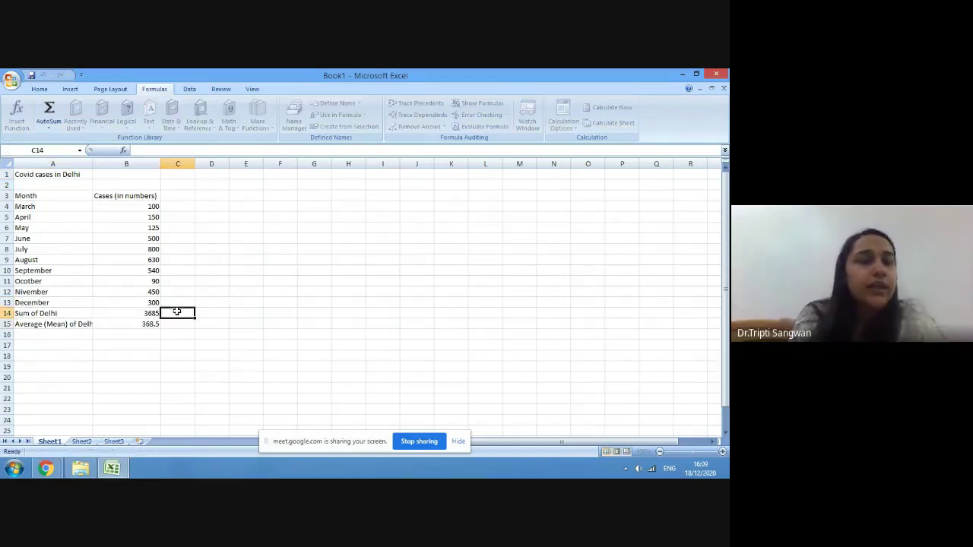
Step: Review the functions AutoSum offers for the case values in B4:B13
left_click(143, 207)
left_click_drag(143, 216, 147, 302)
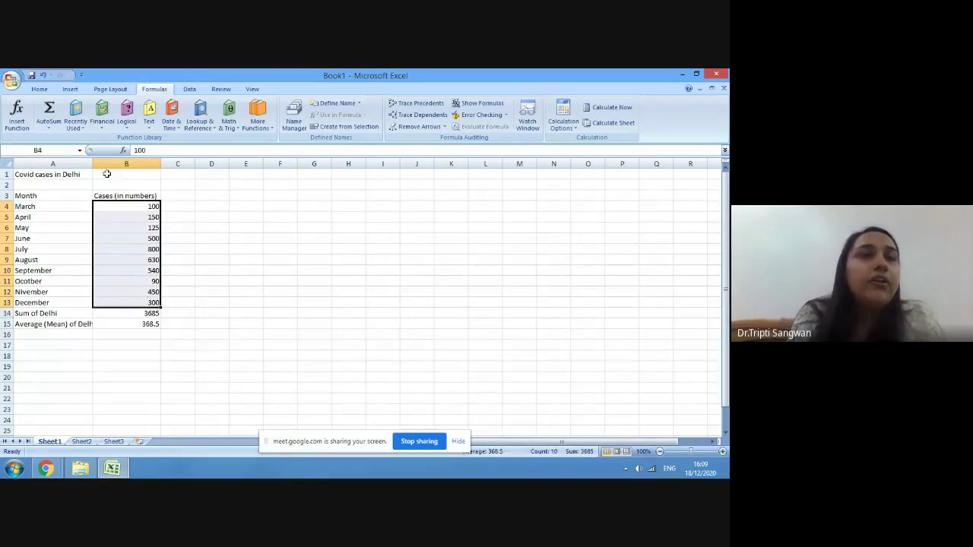
left_click(49, 128)
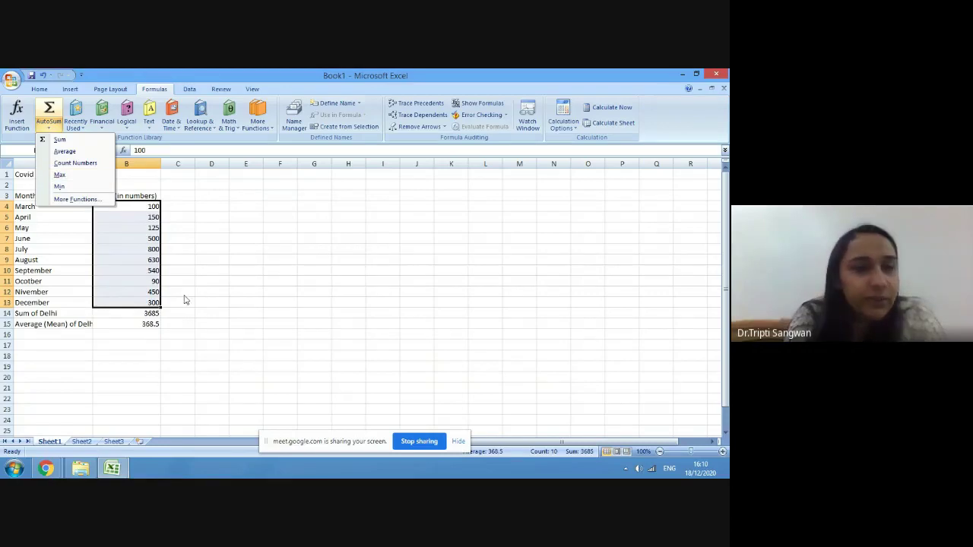
left_click(132, 340)
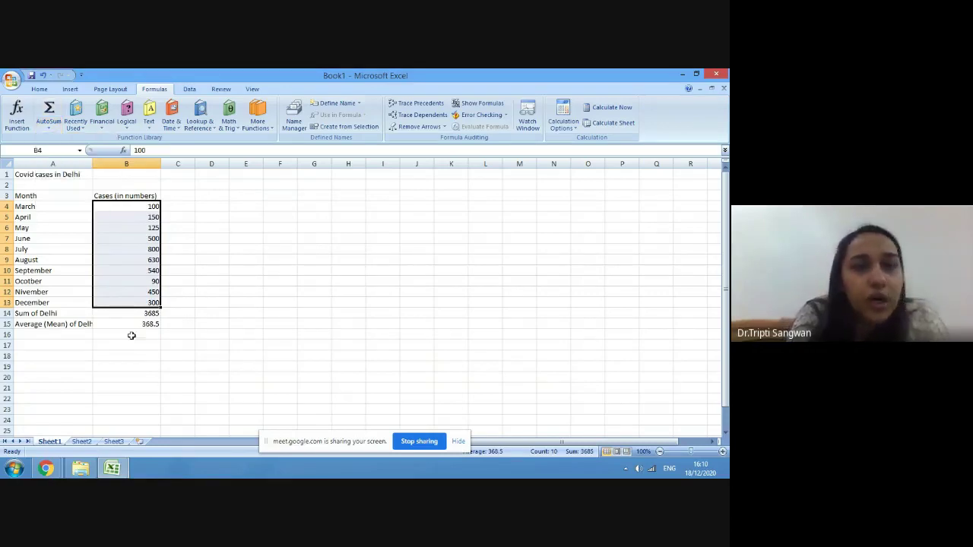
Step: Label A16 as "Median" and calculate the median of B4:B13 in B16 with the MEDIAN function
left_click(67, 335)
type("Median")
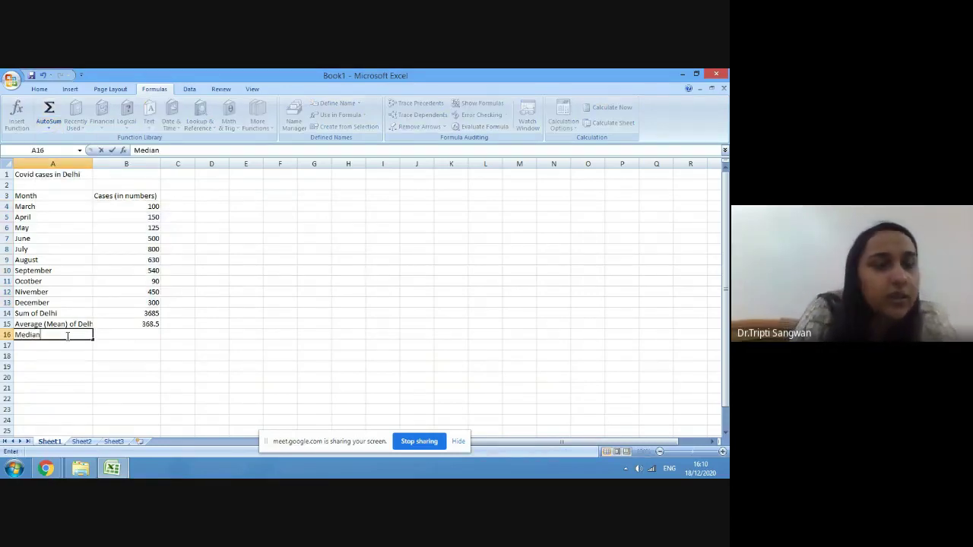
left_click(141, 335)
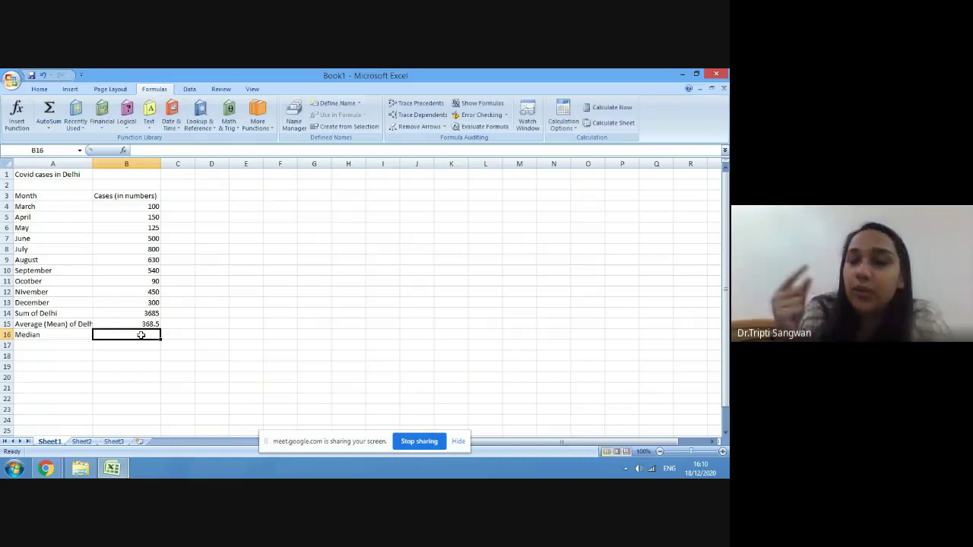
type("=Med")
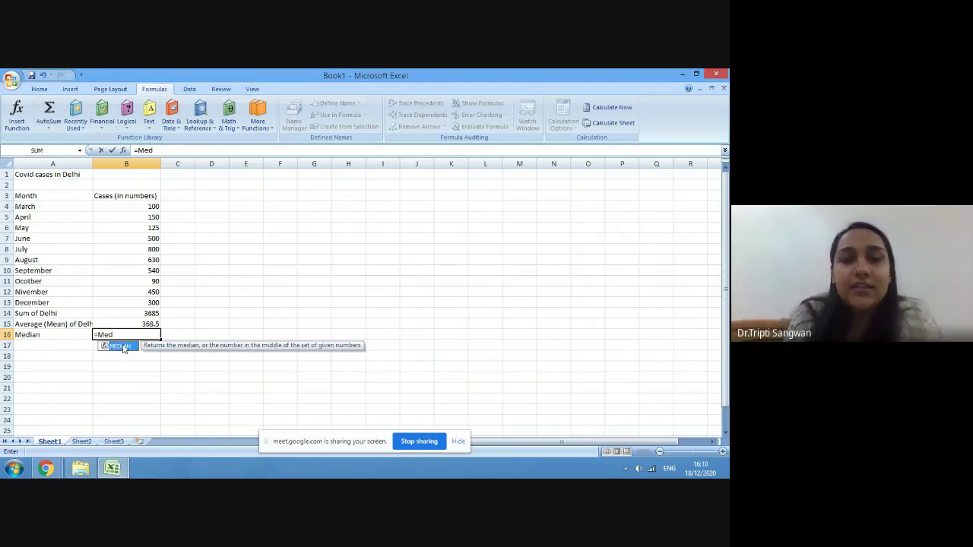
double_click(120, 346)
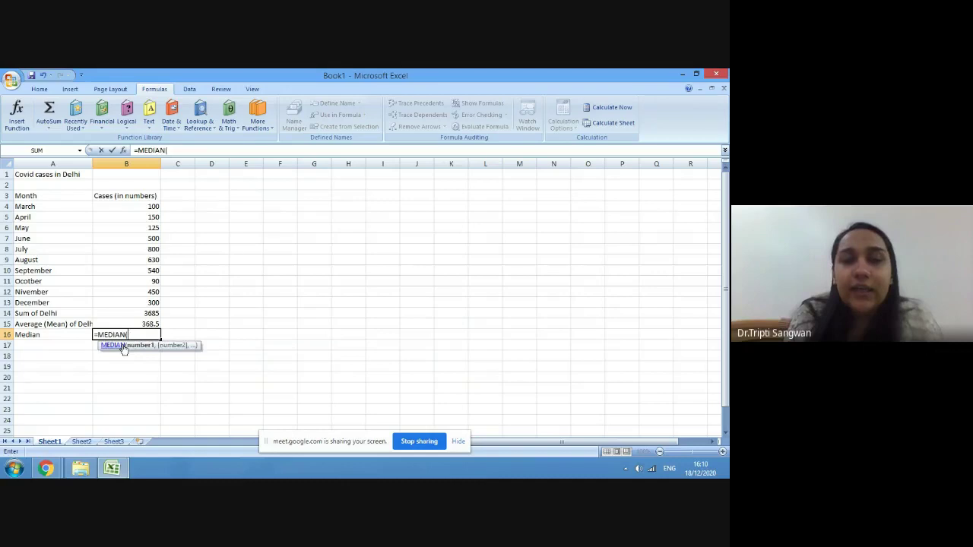
left_click_drag(134, 205, 140, 302)
key("Return")
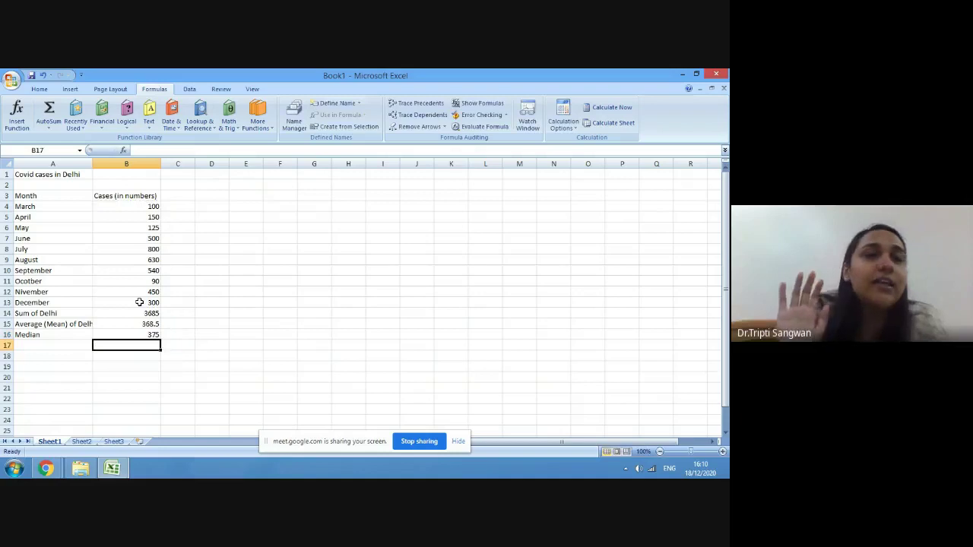
left_click(153, 335)
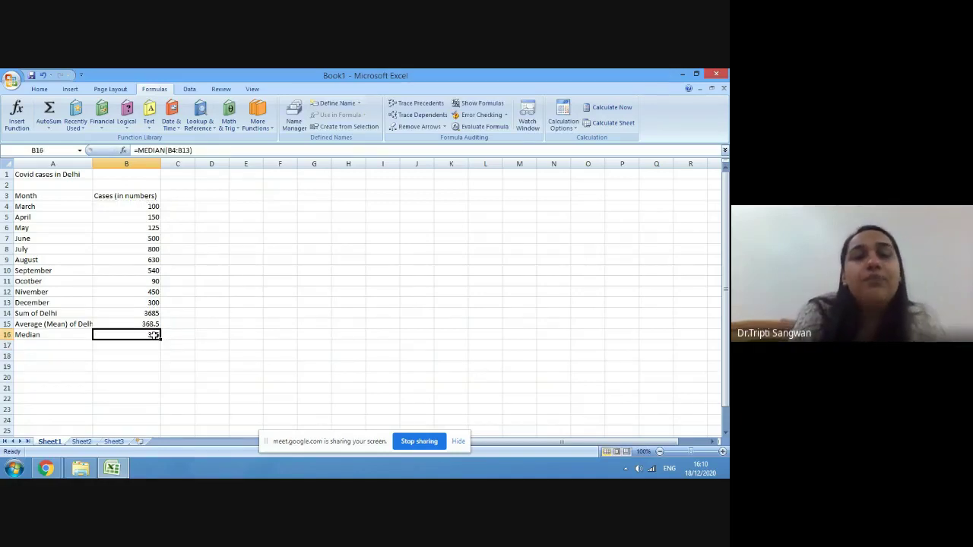
Step: Append "of Delhi" to the Median label in A16
left_click(48, 334)
double_click(48, 334)
type("o")
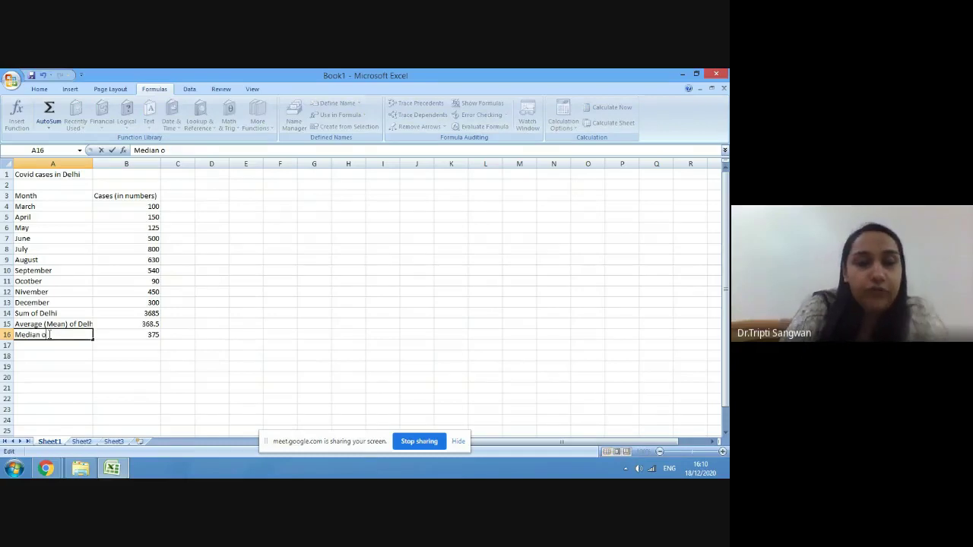
type("f Delhi")
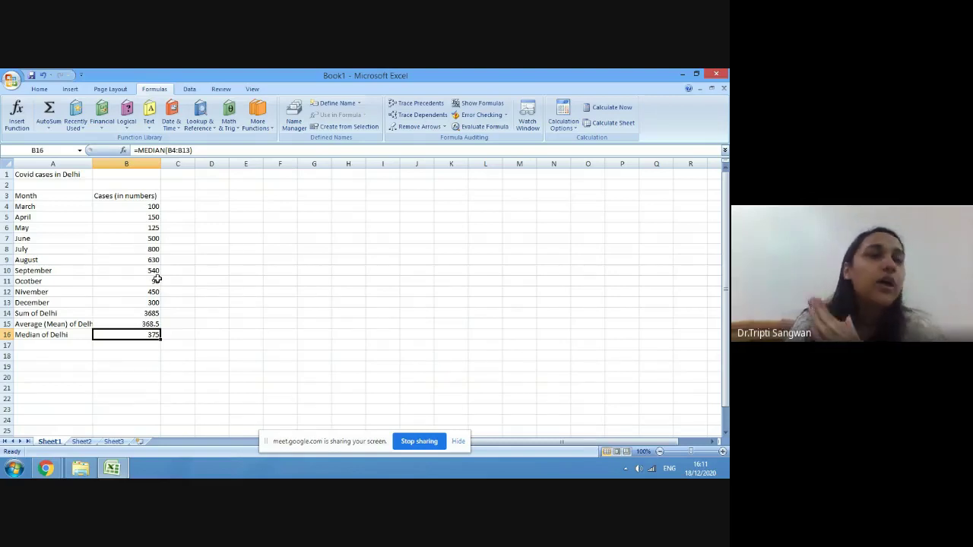
Step: Label A17 as "Max" and calculate the maximum of B4:B13 in B17 with the MAX function
left_click(79, 344)
type("Max")
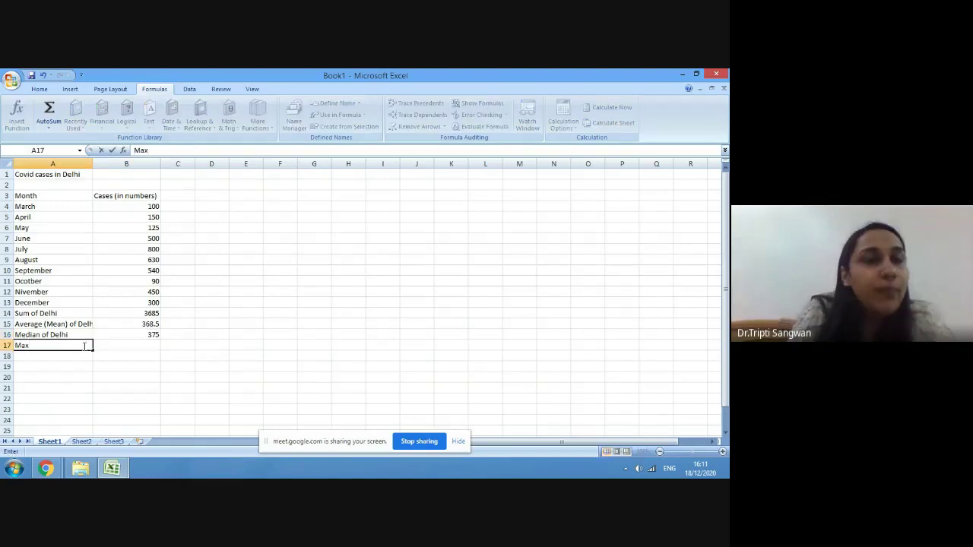
left_click(147, 346)
type("=")
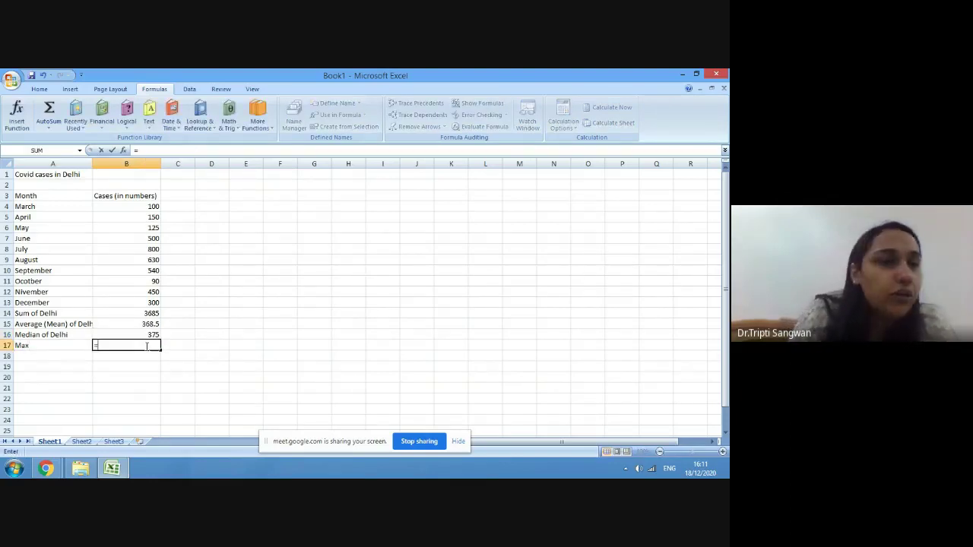
left_click(48, 126)
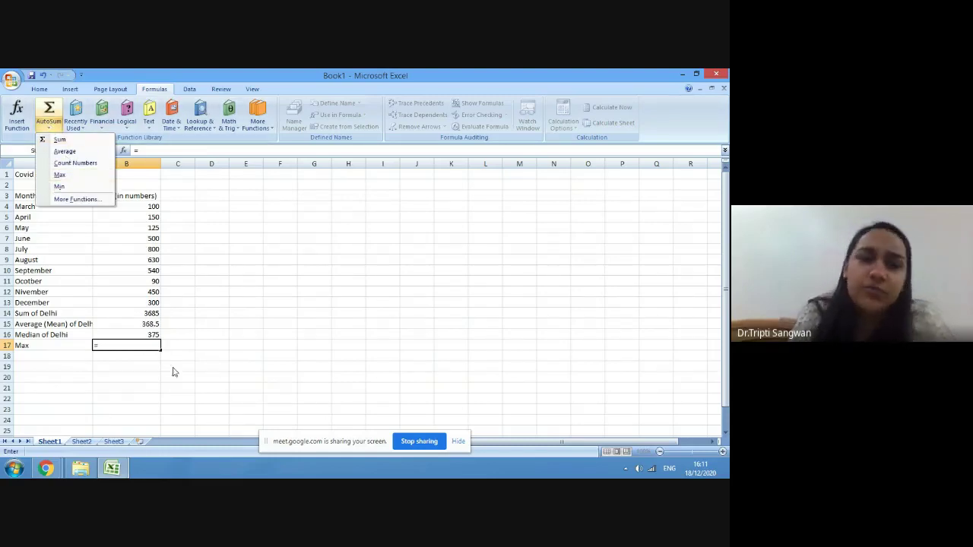
left_click(152, 346)
type("max")
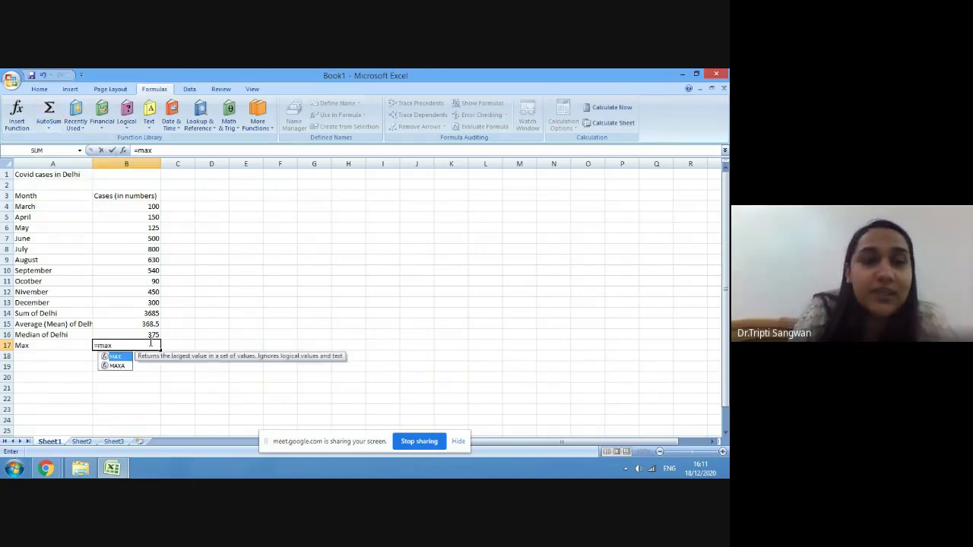
double_click(121, 357)
left_click_drag(149, 207, 155, 302)
key("Return")
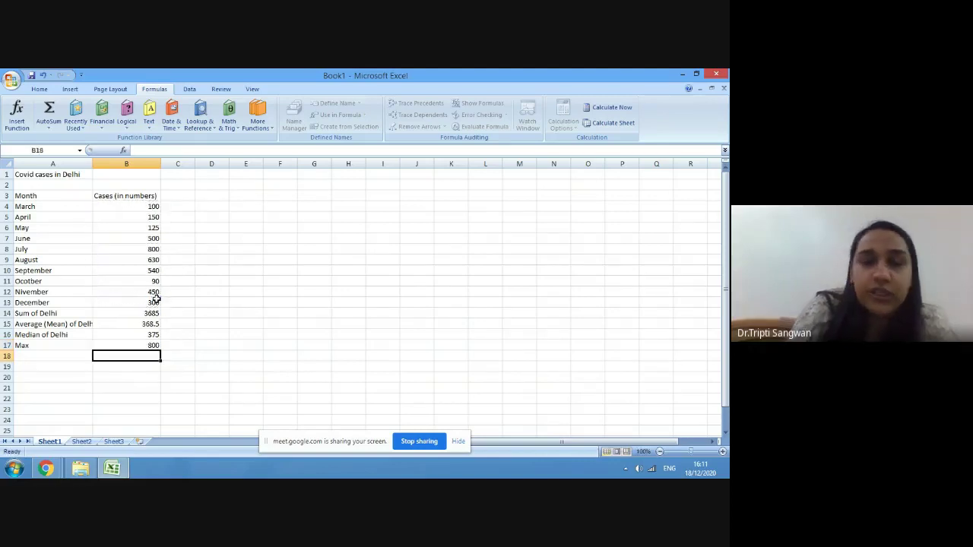
Step: Label A18 as "Min" and calculate the minimum of the case values B4:B13 in B18 with the MIN function
left_click(47, 354)
type("Min")
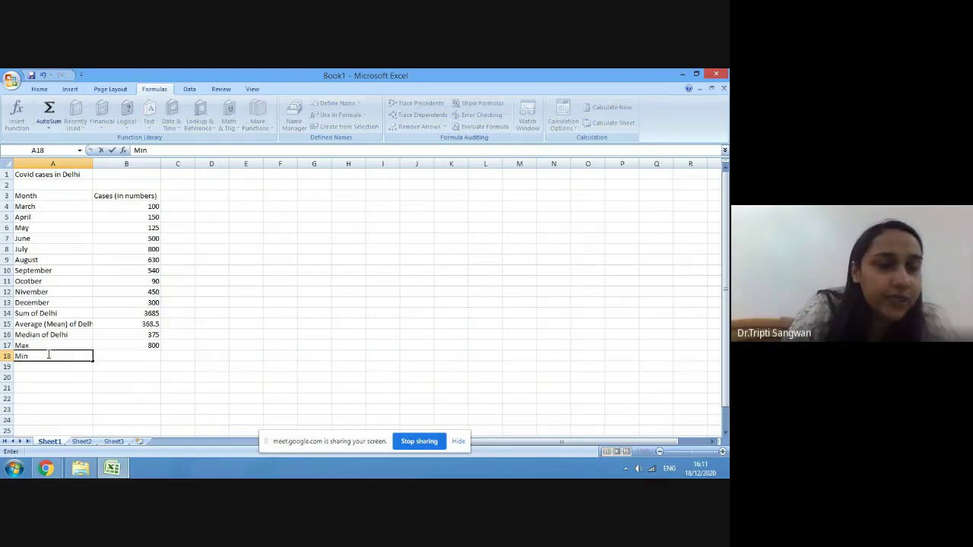
left_click(127, 360)
type("=")
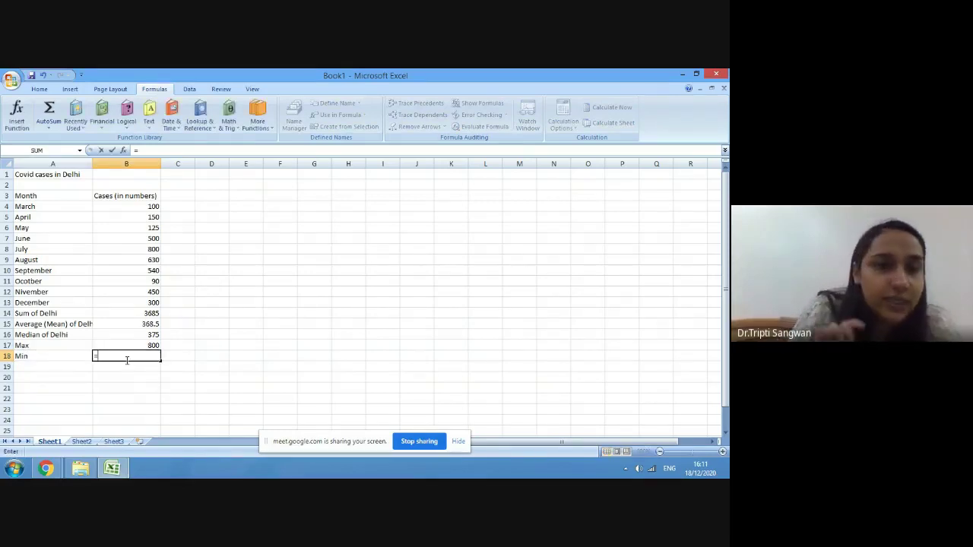
left_click(140, 211)
left_click_drag(140, 211, 150, 303)
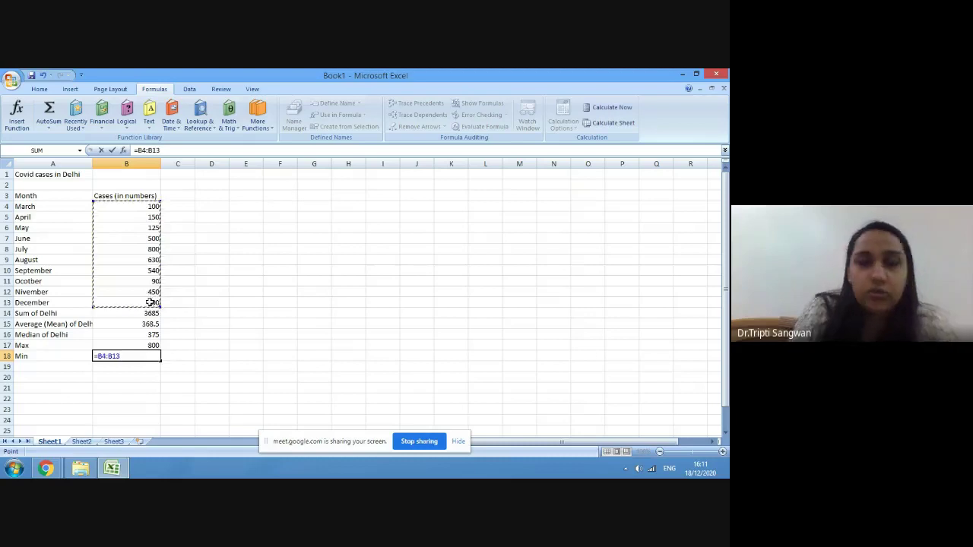
left_click(99, 356)
type("Min")
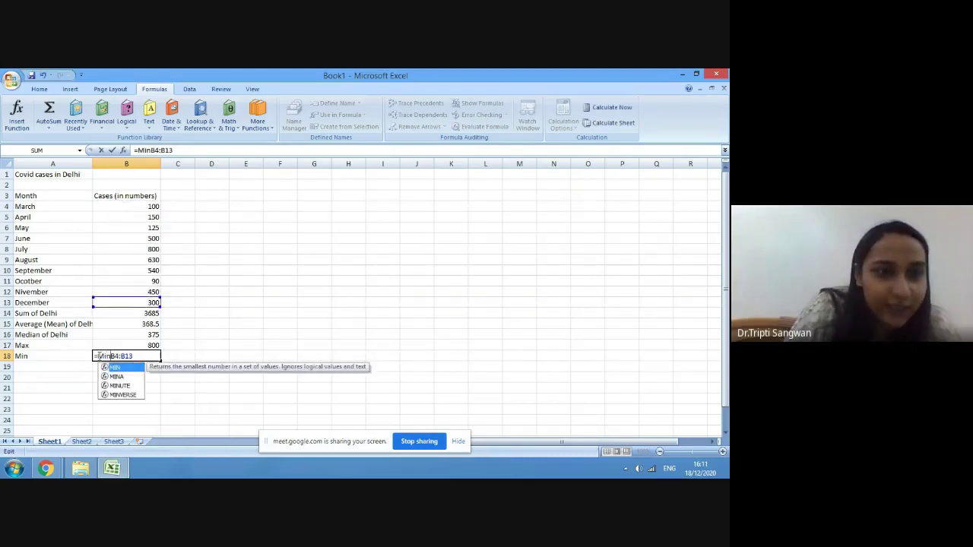
type("(")
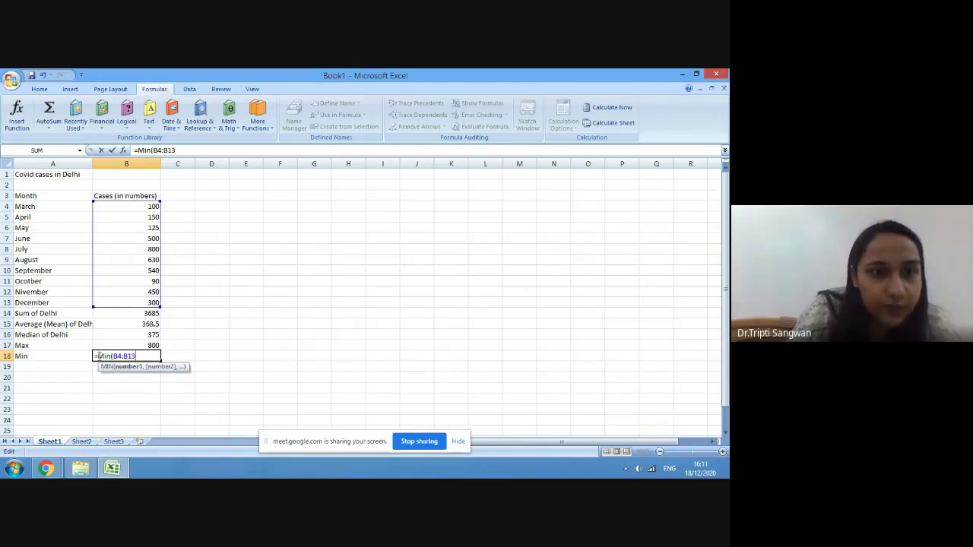
type(")")
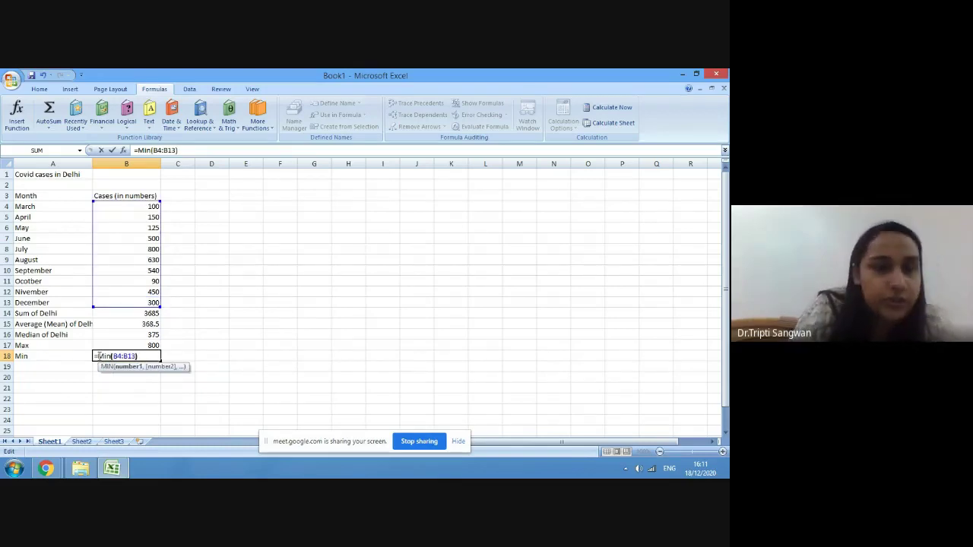
key("Return")
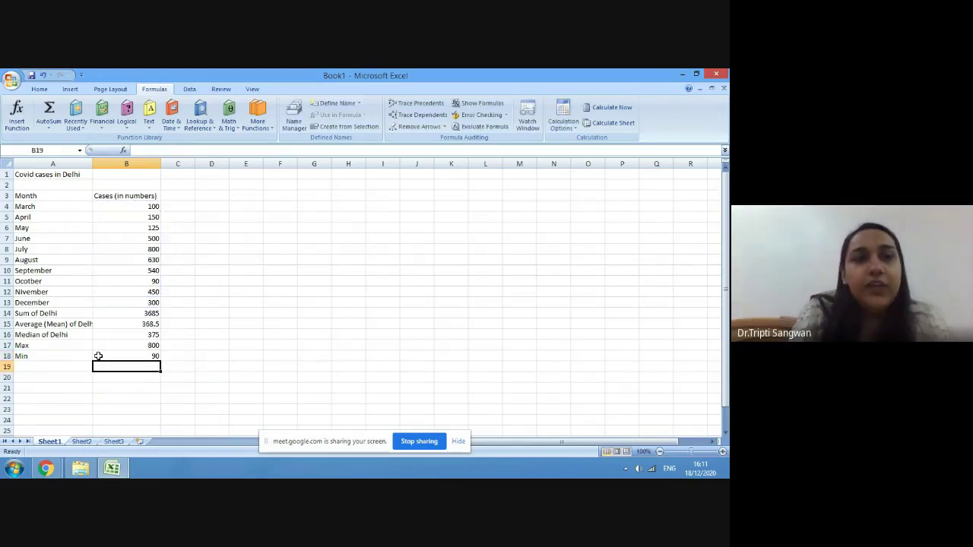
Step: Label A19 as "Range" and calculate the range in B19 with the formula =(B17-B18)
left_click(56, 367)
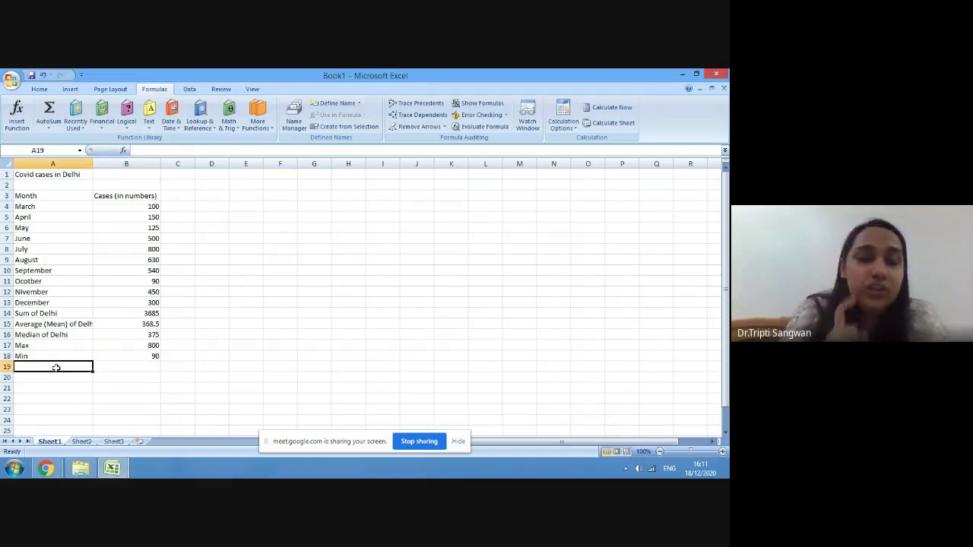
type("Range")
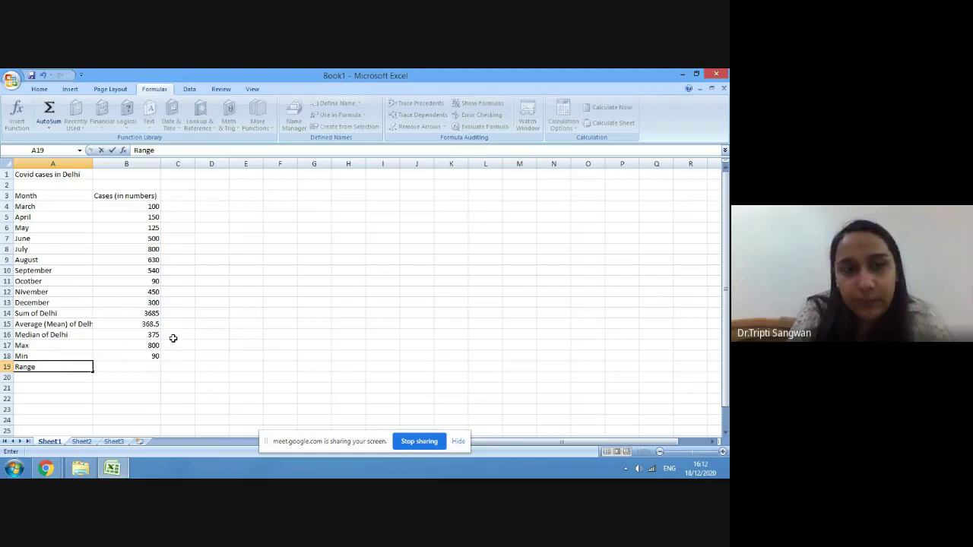
left_click(122, 365)
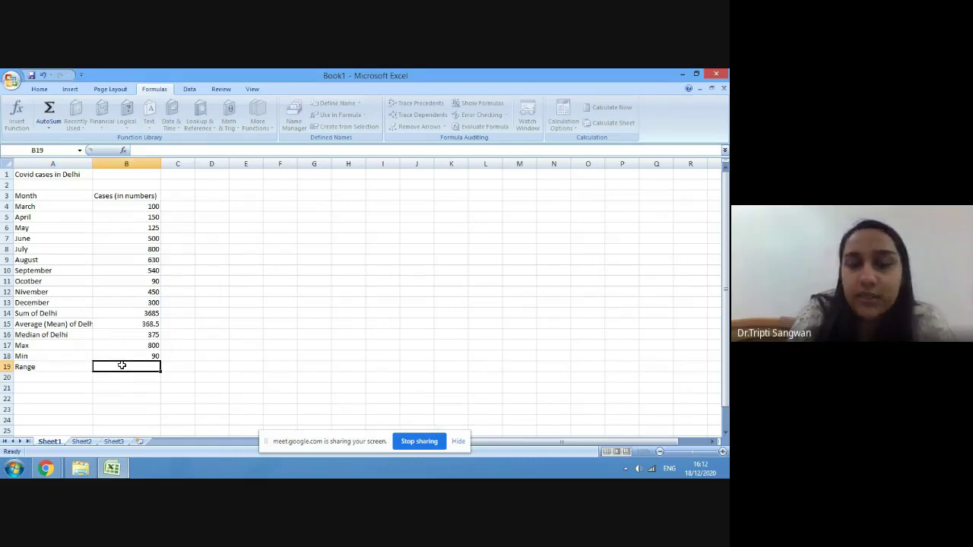
type("=")
left_click(135, 347)
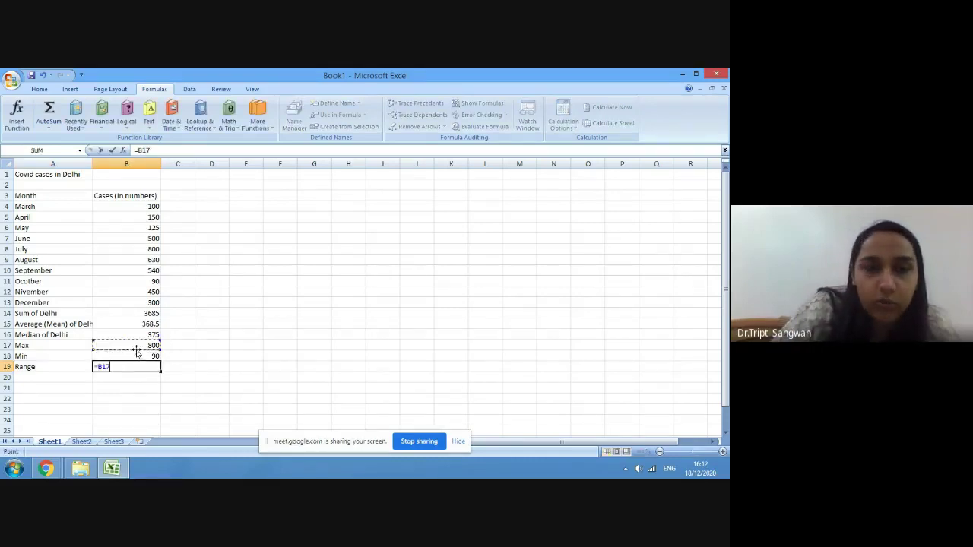
left_click(97, 366)
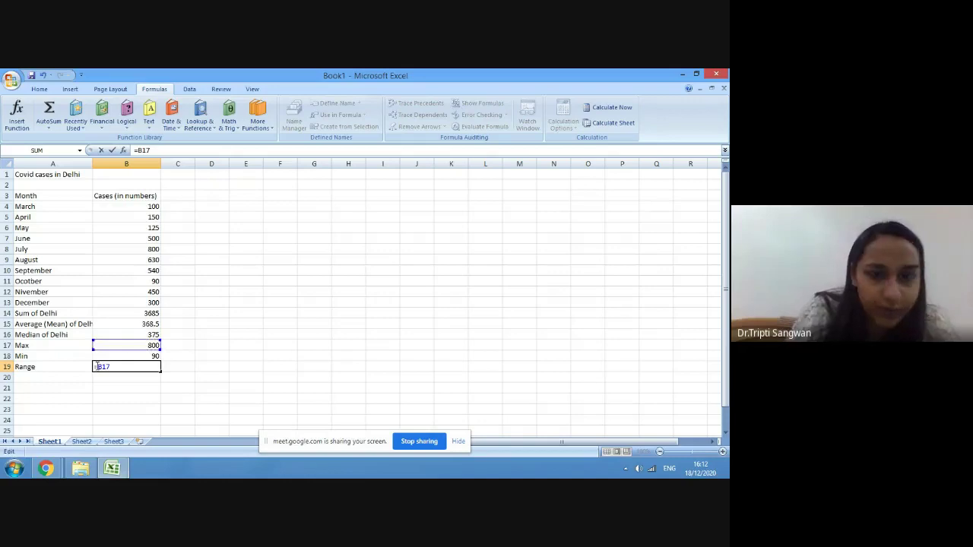
type("(B17")
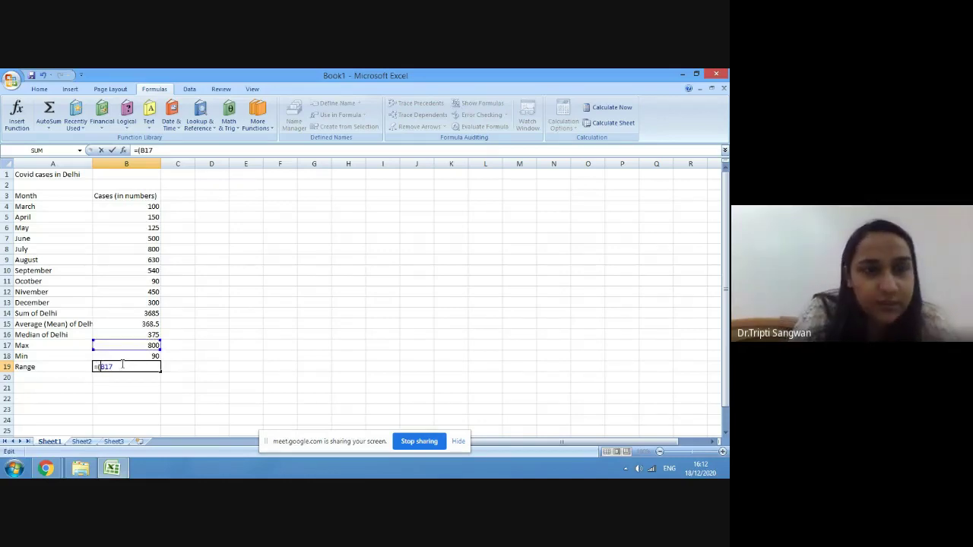
type("-")
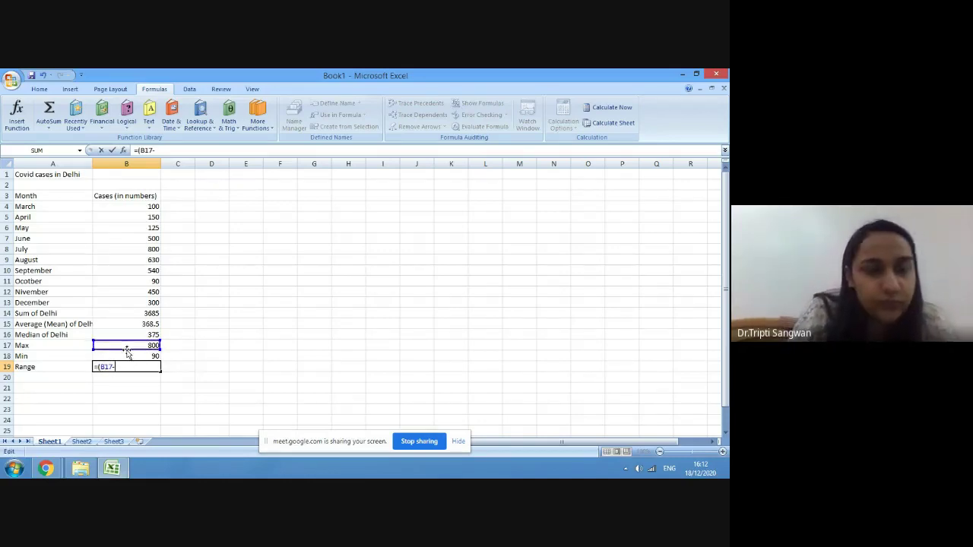
left_click(126, 356)
type(")")
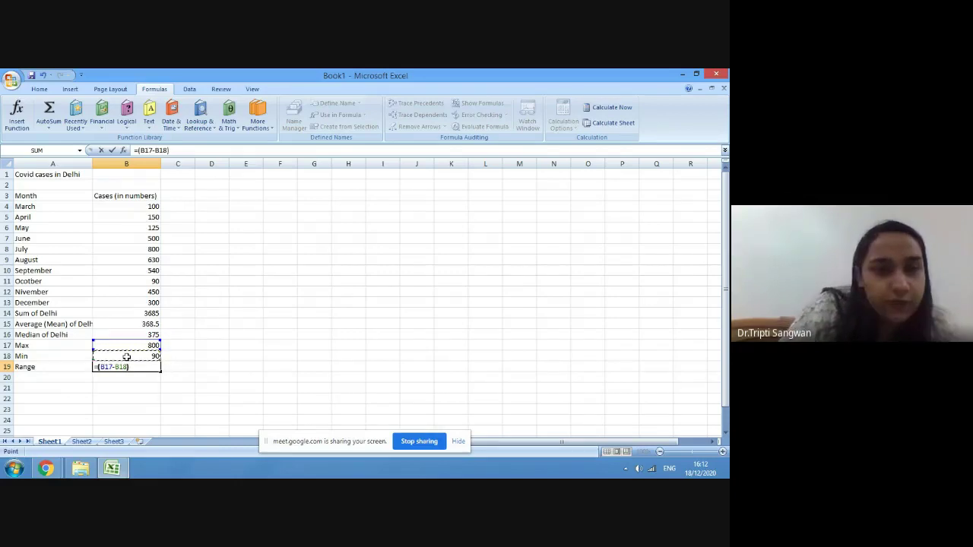
key("Return")
left_click(150, 365)
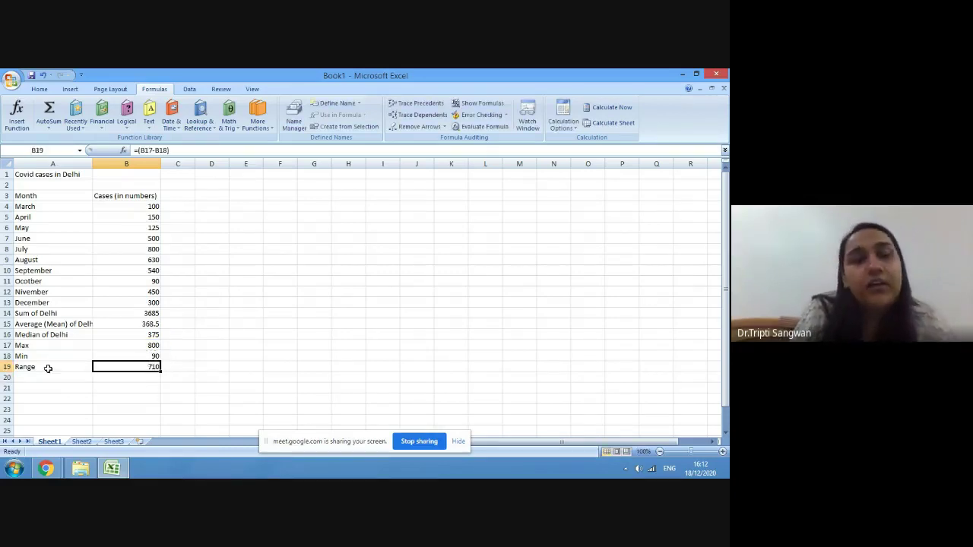
Step: Highlight the Range row and the block of statistics in A15:B19 for review, and clear the selection
left_click_drag(21, 367, 131, 366)
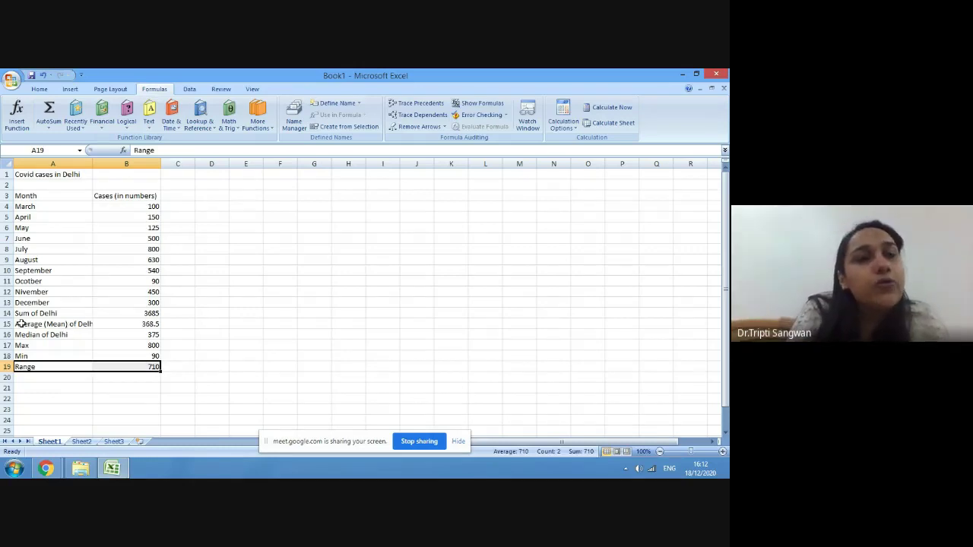
left_click_drag(19, 324, 137, 362)
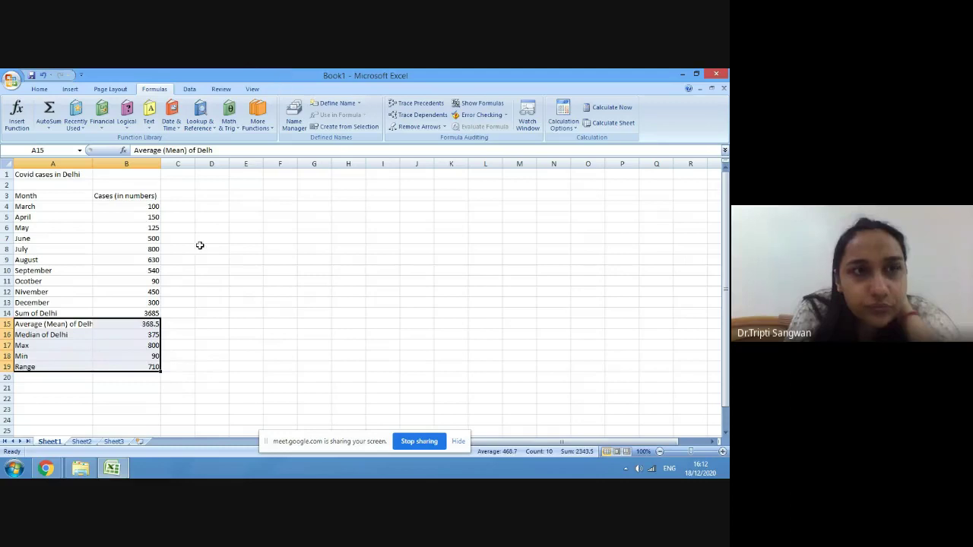
left_click(220, 276)
left_click(114, 352)
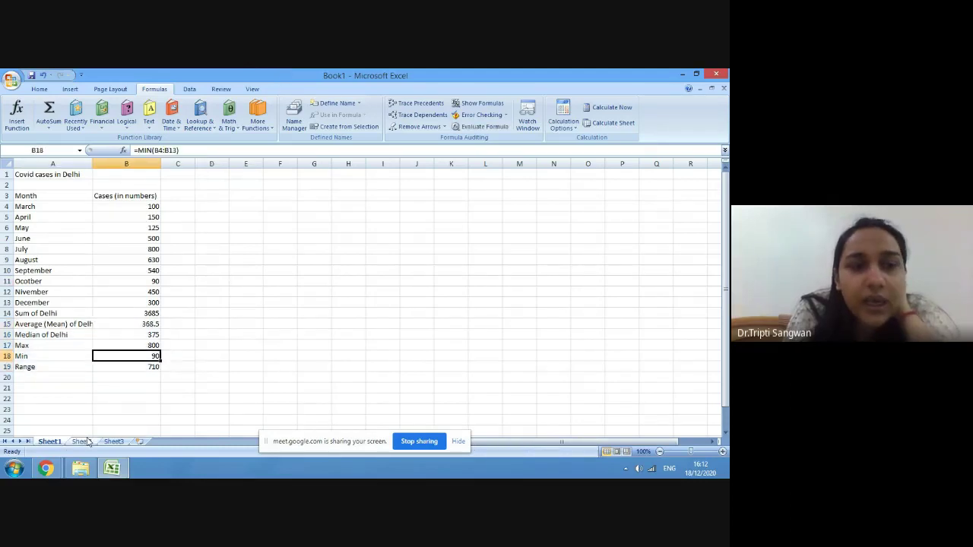
Step: Switch to the Google Meet window in Chrome to view the meeting chat
left_click(46, 468)
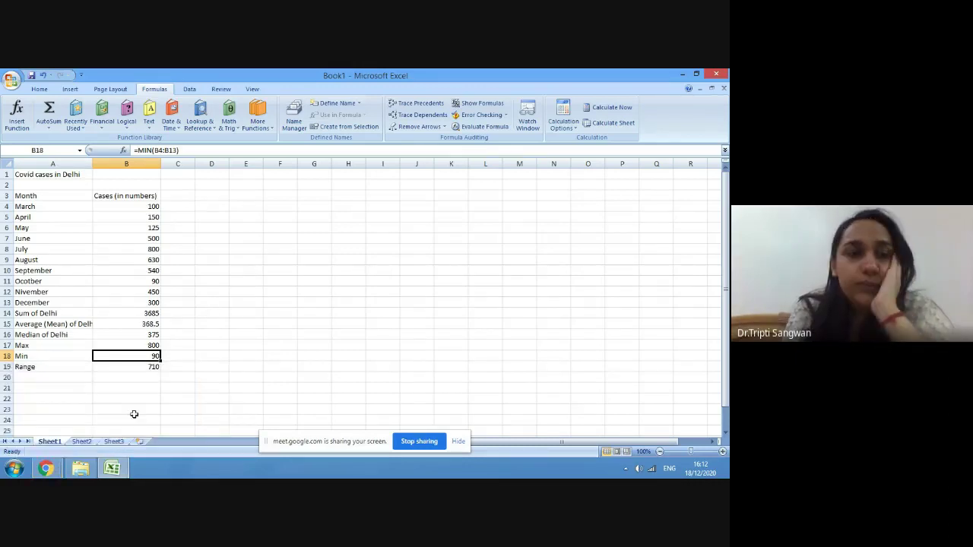
left_click(56, 470)
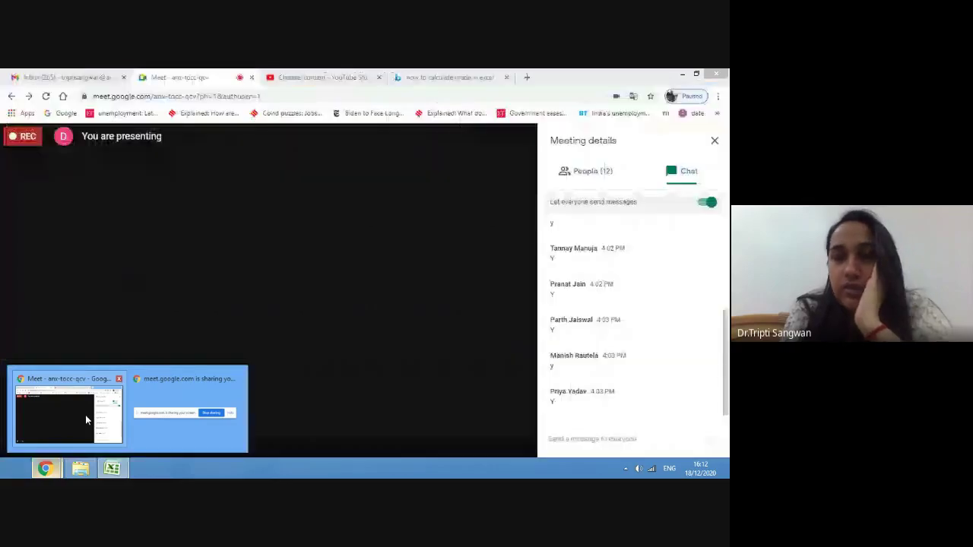
left_click(86, 418)
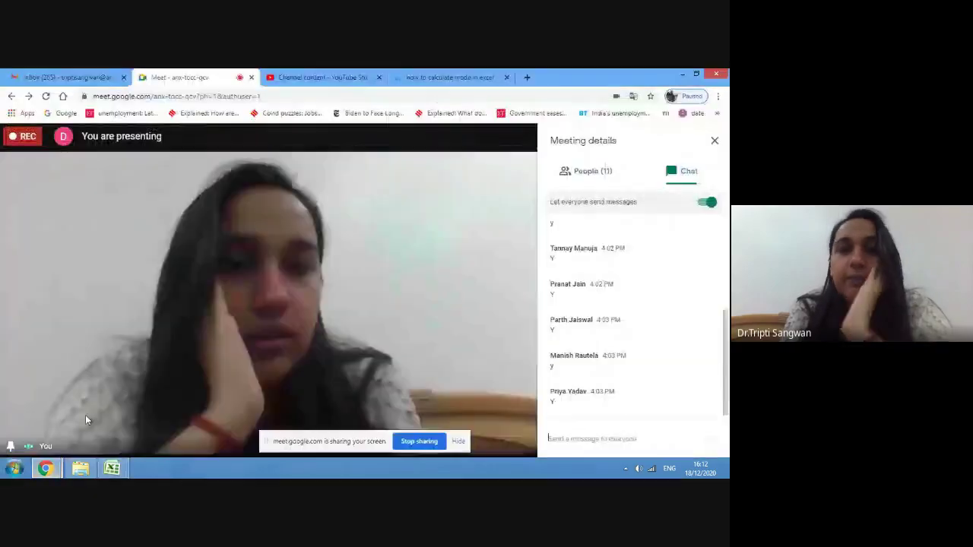